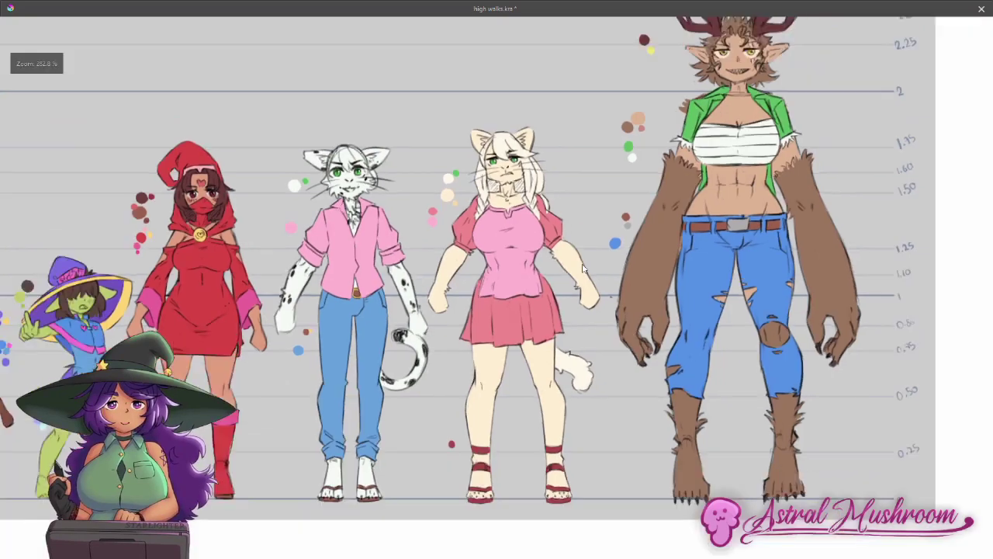
Step: Leave the canvas-only view and examine the character height chart
drag(440, 278, 477, 301)
scroll(510, 354, down, 1)
key(Tab)
drag(476, 301, 463, 317)
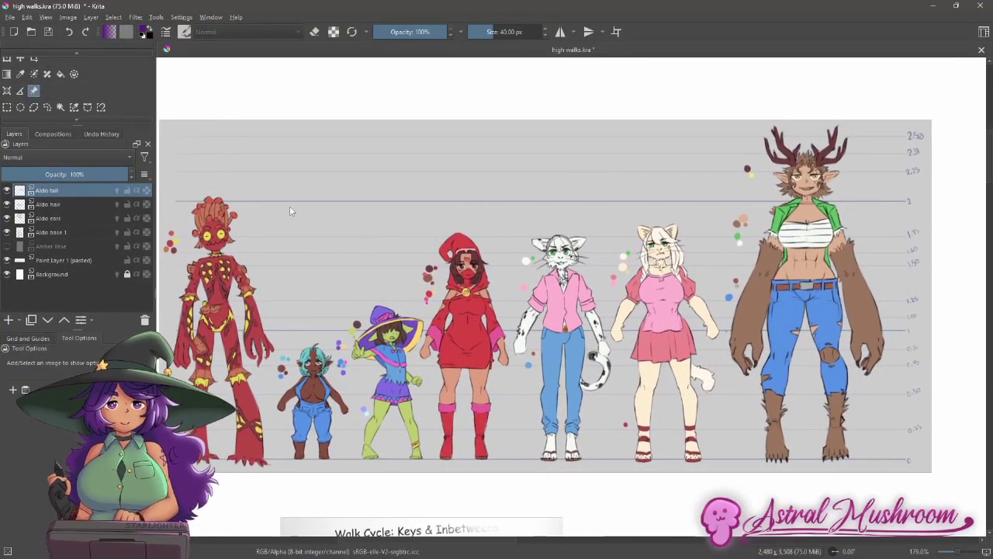
drag(310, 185, 321, 217)
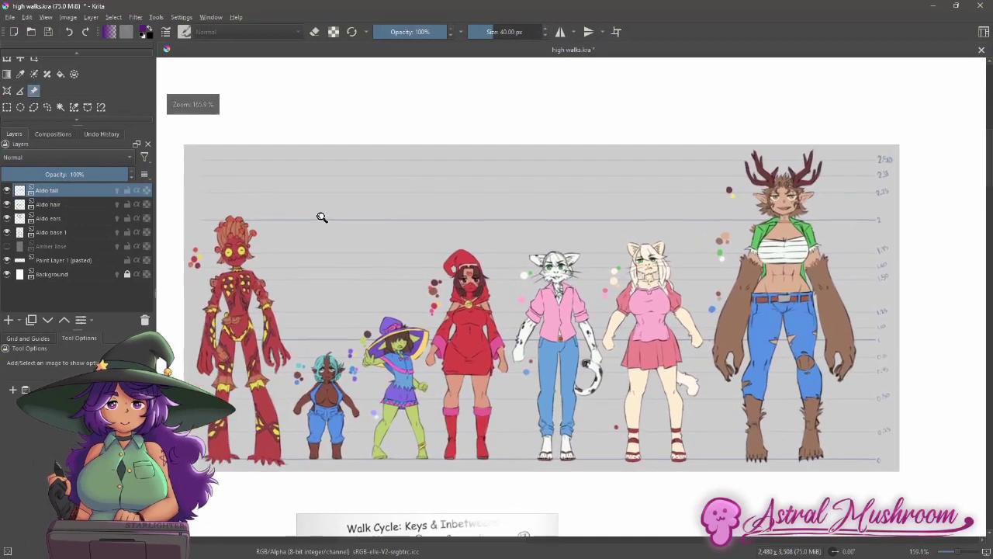
drag(462, 268, 450, 292)
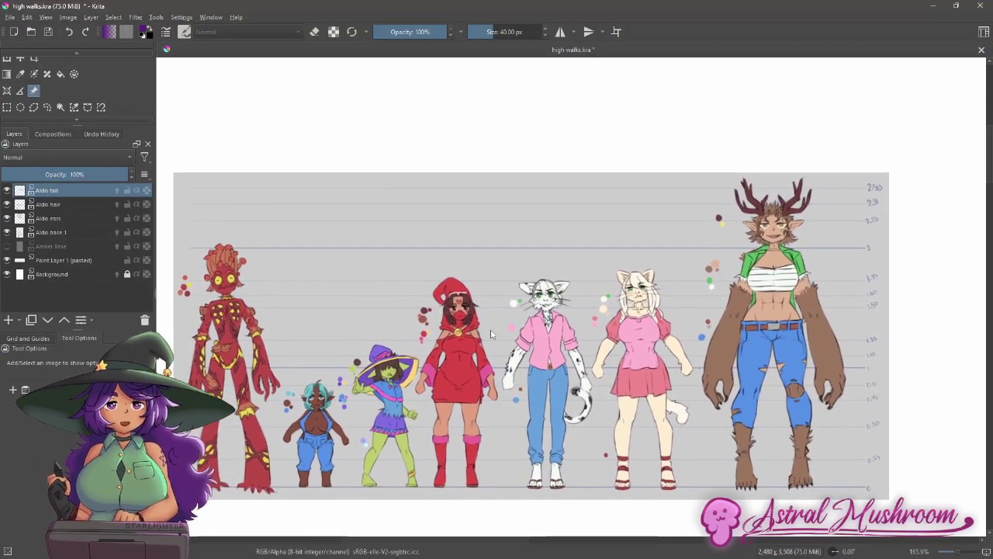
Step: Examine the cat-eared character's walk cycle sketch below the height chart, leaving the chart image deselected
click(611, 380)
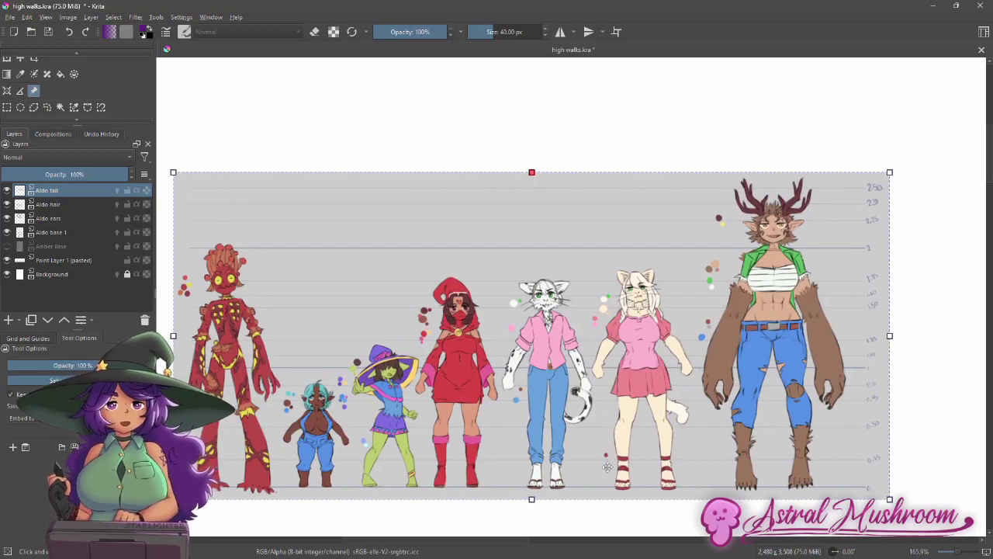
drag(608, 466, 600, 113)
click(622, 248)
drag(606, 264, 569, 302)
scroll(611, 264, down, 2)
click(575, 165)
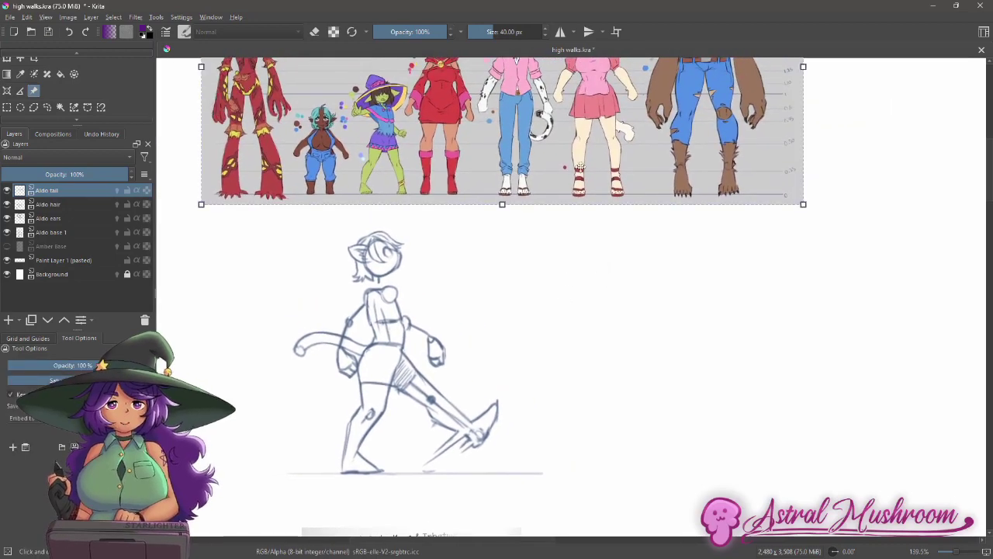
drag(575, 165, 578, 140)
click(611, 220)
mouse_move(618, 235)
mouse_down()
mouse_move(593, 241)
mouse_move(624, 252)
mouse_up()
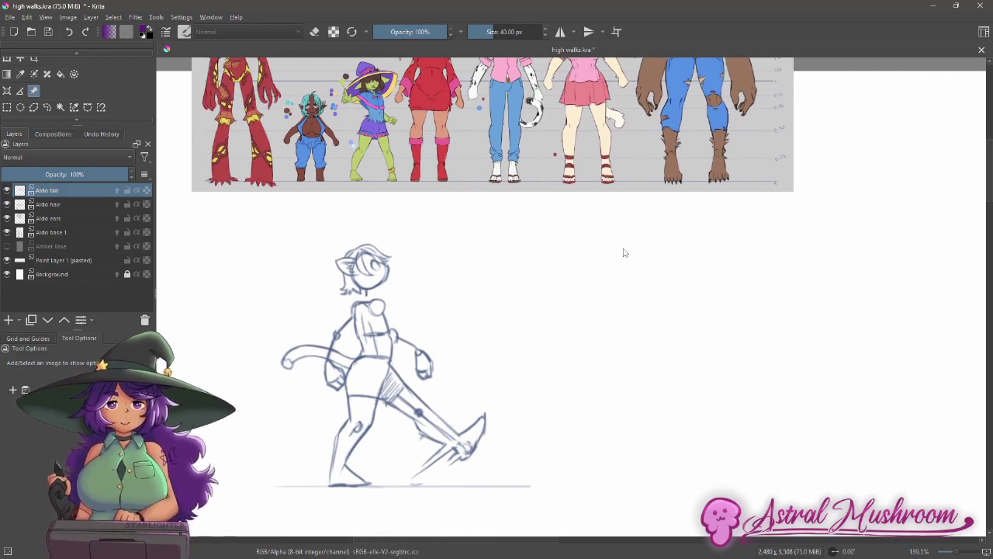
drag(625, 248, 630, 252)
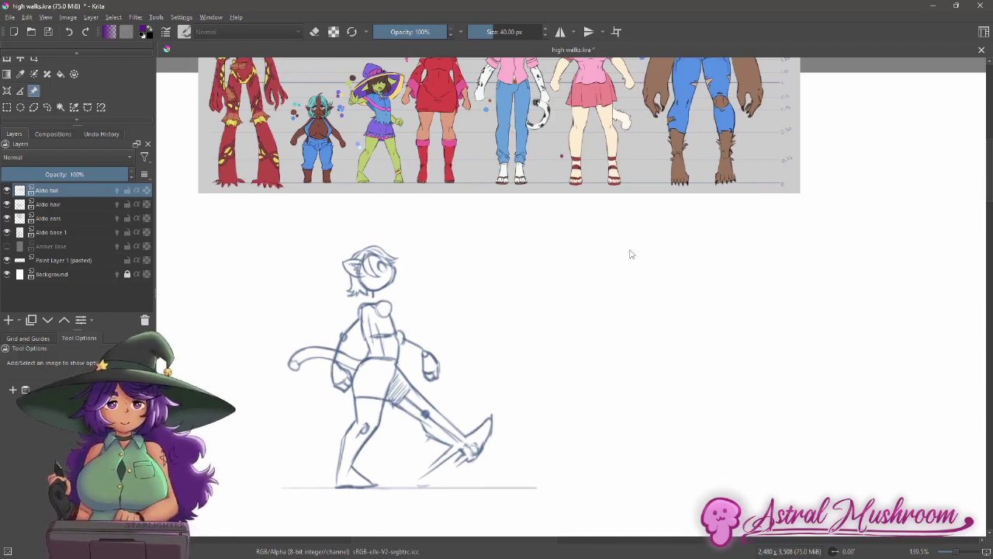
scroll(631, 254, up, 1)
drag(630, 250, 641, 244)
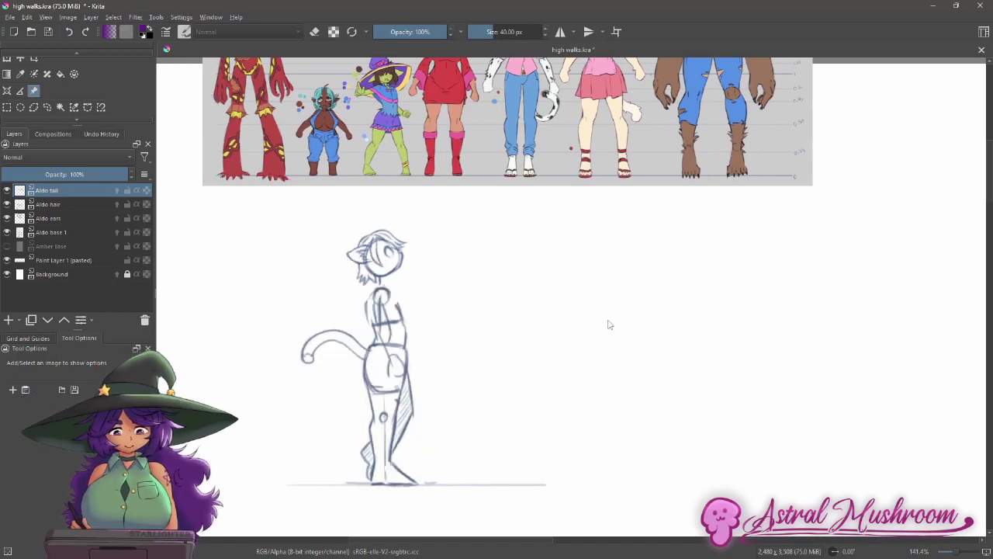
scroll(610, 324, down, 2)
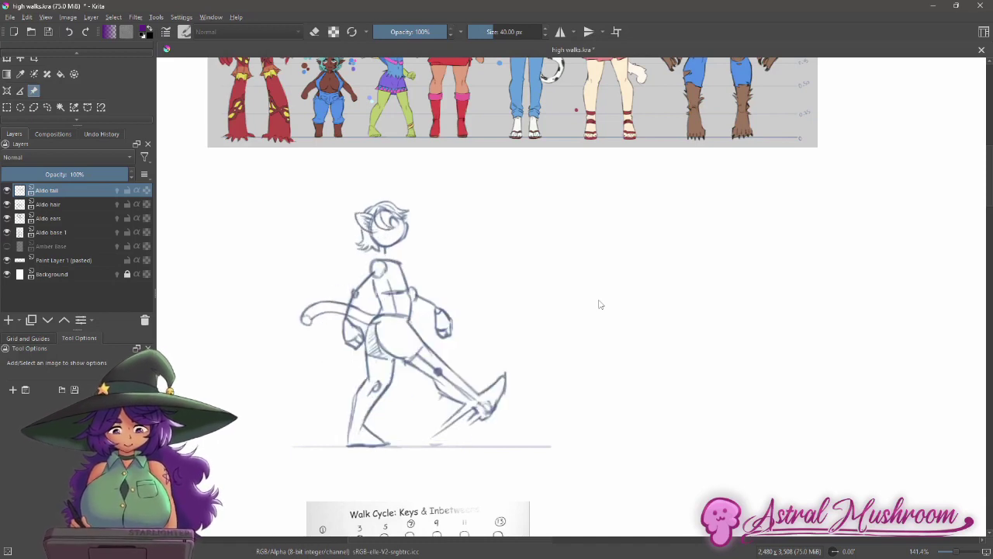
Step: Make the Amber Base layer active and visible, with the second walking figure in view beside the first
drag(609, 321, 526, 372)
click(54, 242)
click(7, 246)
drag(650, 340, 626, 352)
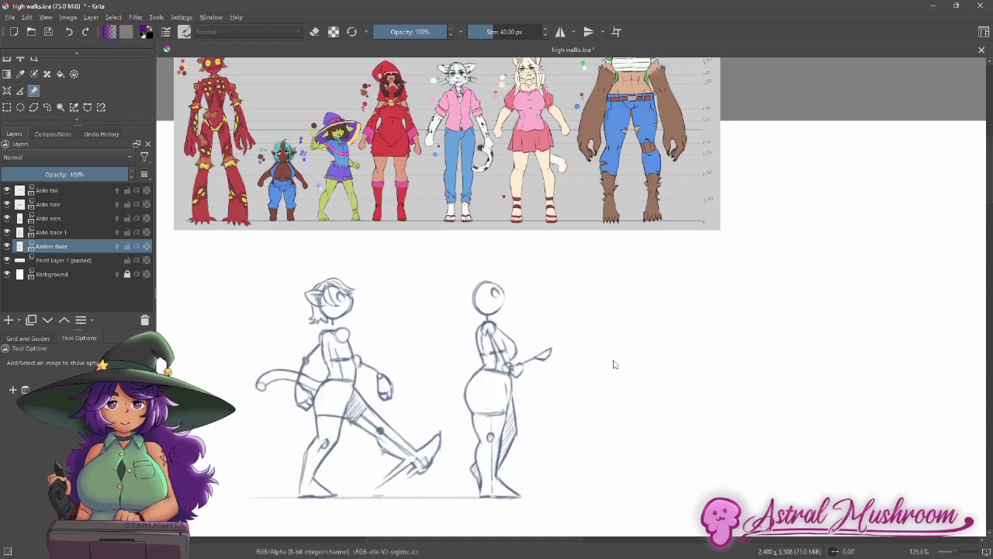
drag(607, 358, 582, 379)
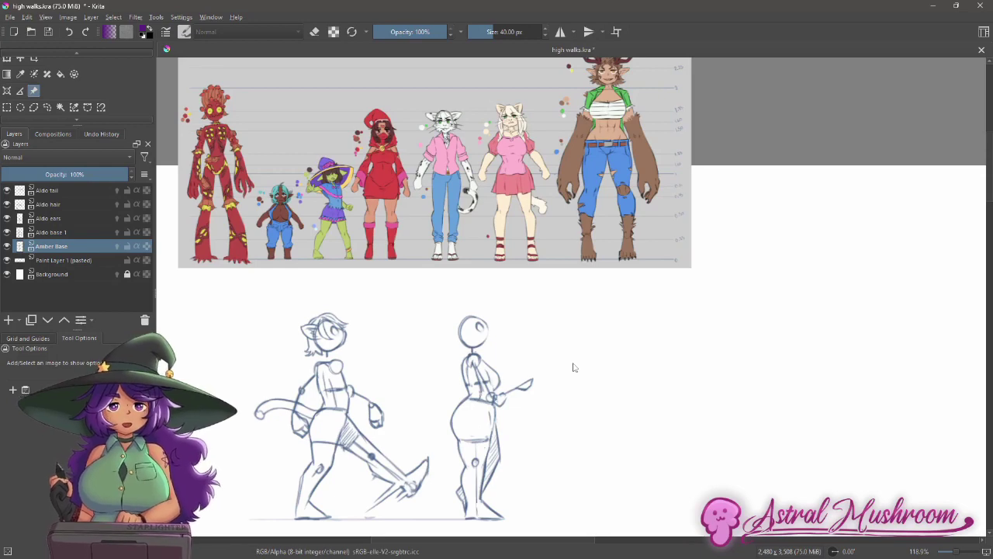
drag(621, 141, 625, 112)
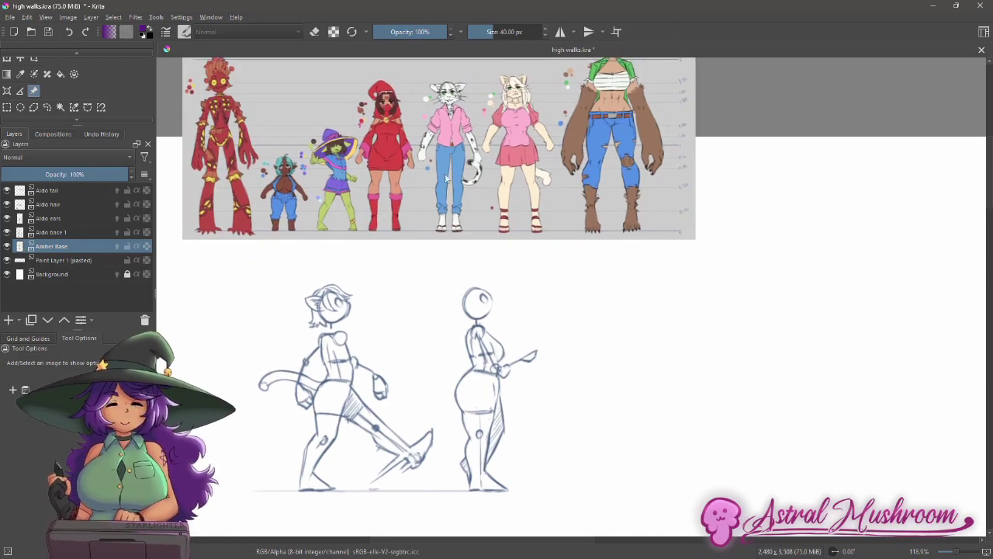
Step: Save the document and change the foreground colour from purple to a dark blue
key(ctrl+s)
click(145, 30)
click(505, 192)
click(556, 400)
scroll(528, 113, down, 1)
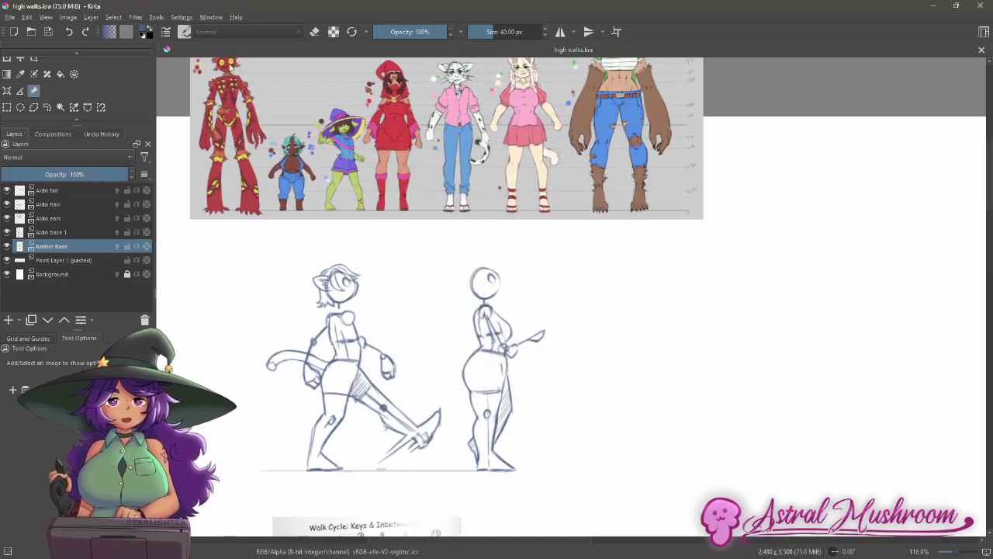
Step: Activate the freehand brush with a scattering preset at a size of 110 px
key(b)
click(184, 31)
click(353, 105)
text(0)
key(Return)
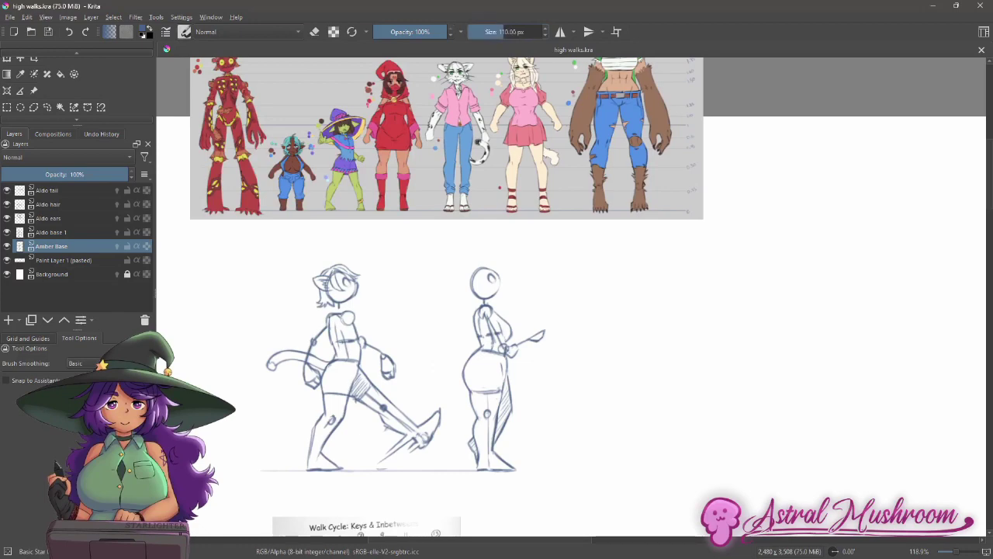
Step: Examine the two walk cycle sketches alongside the Walk Cycle: Keys & Inbetweens reference below them
drag(567, 264, 593, 273)
ctrl+click(512, 294)
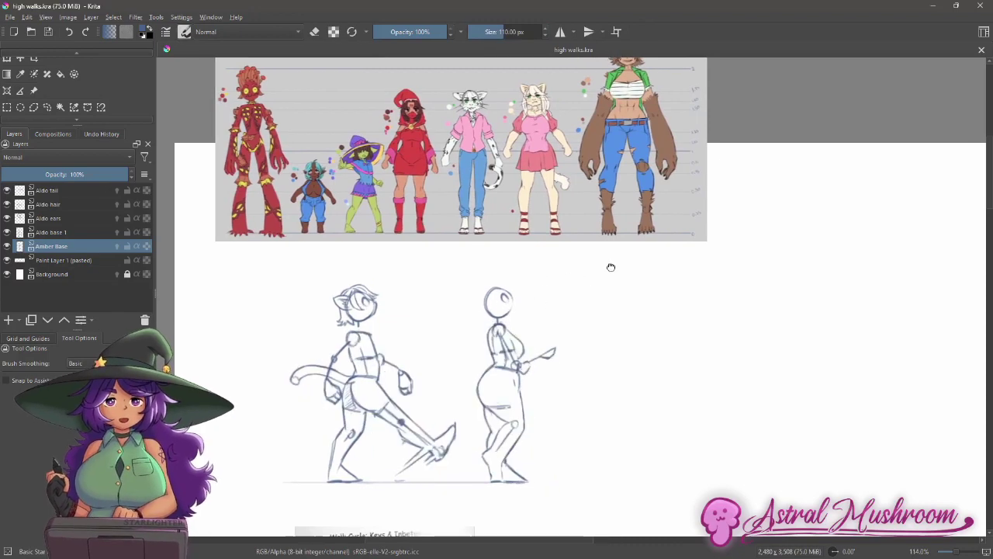
scroll(609, 270, down, 1)
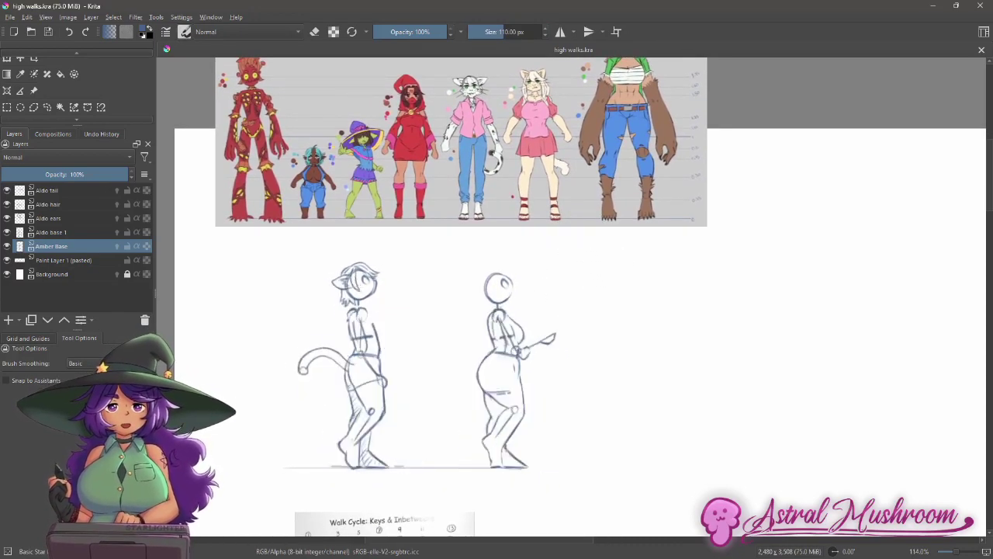
drag(570, 376, 600, 236)
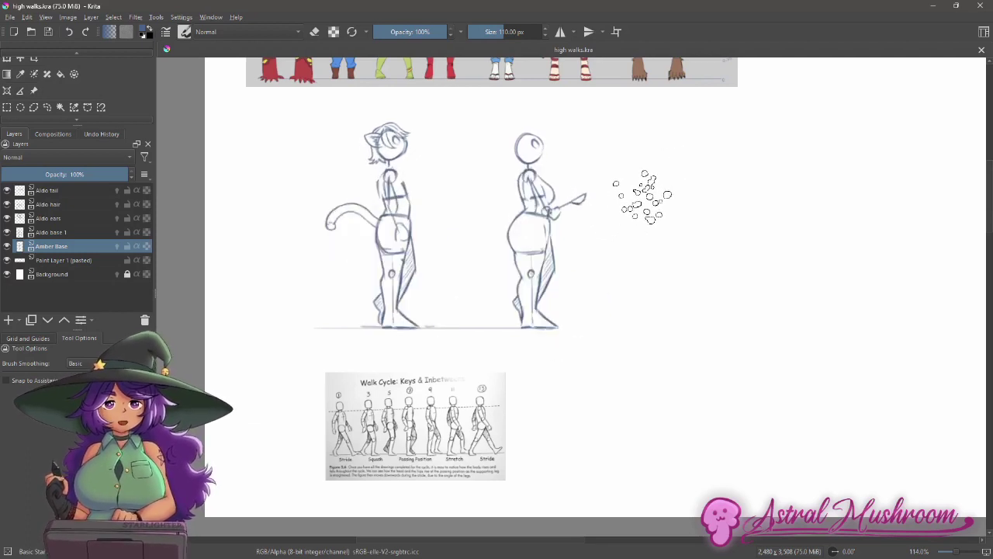
drag(635, 205, 627, 248)
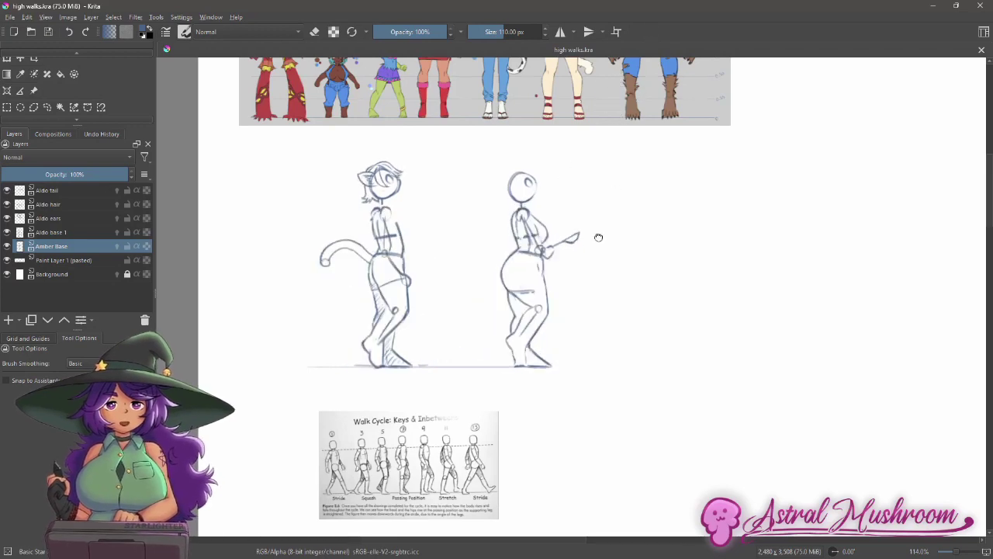
drag(600, 233, 587, 253)
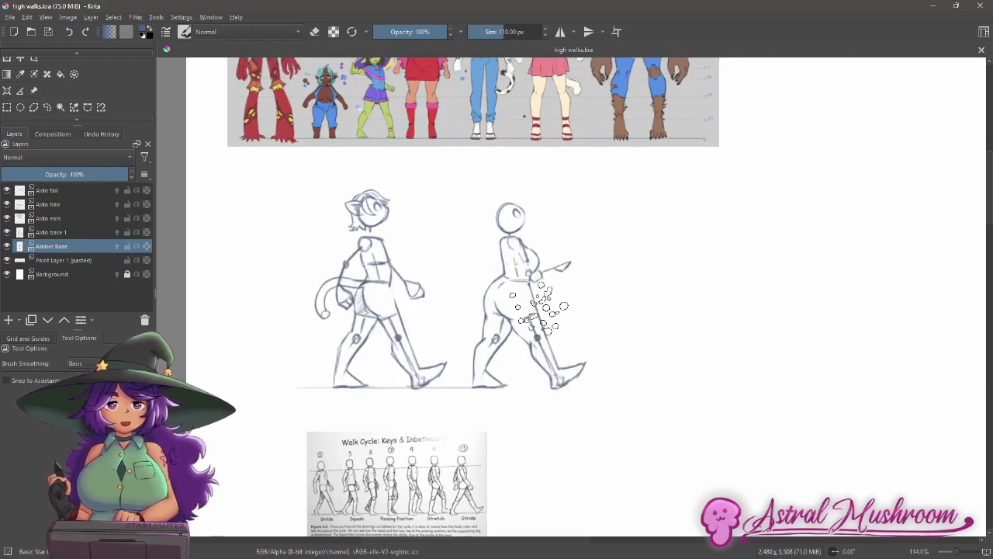
Step: Compare the two walking figures with the character height chart and the walk cycle reference
drag(604, 202, 591, 320)
drag(596, 118, 698, 168)
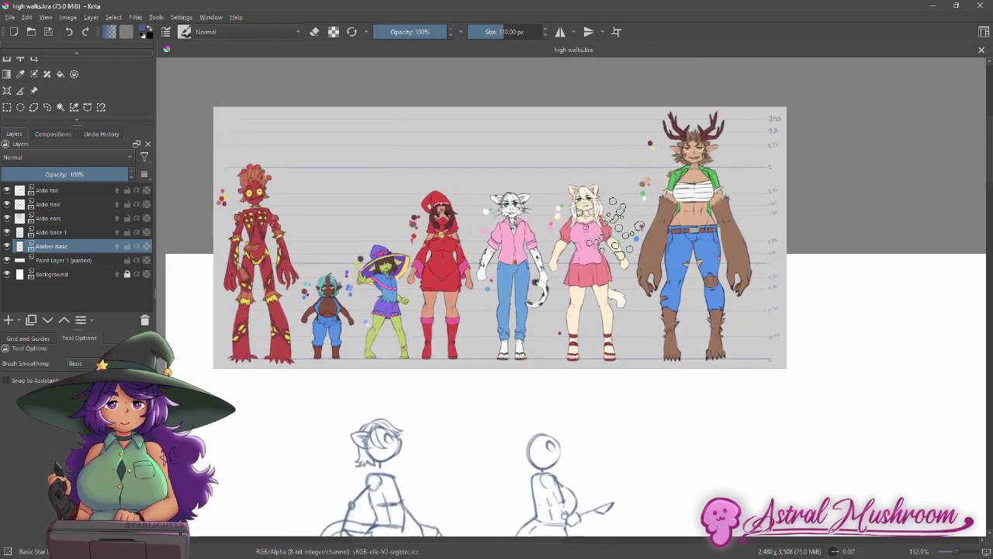
drag(633, 396, 617, 348)
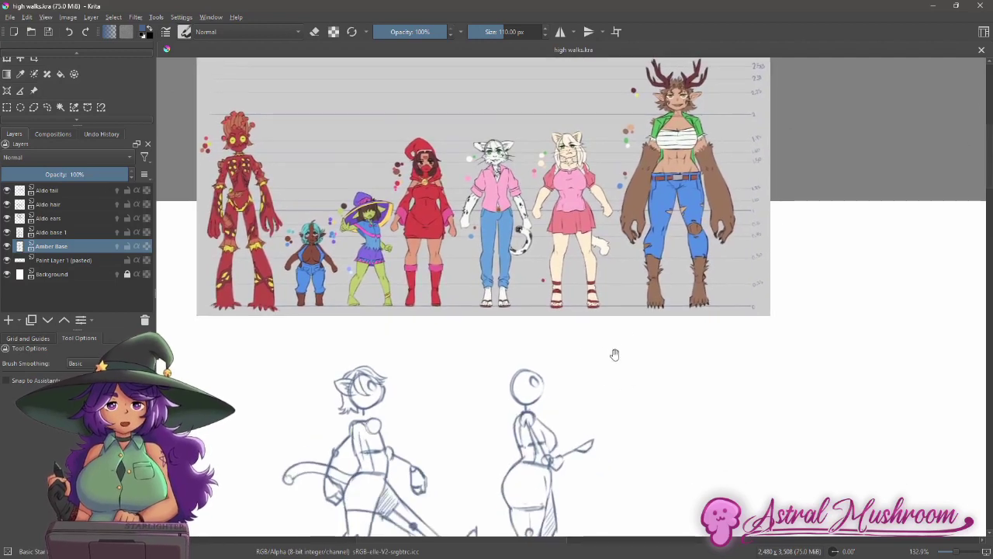
scroll(621, 217, down, 10)
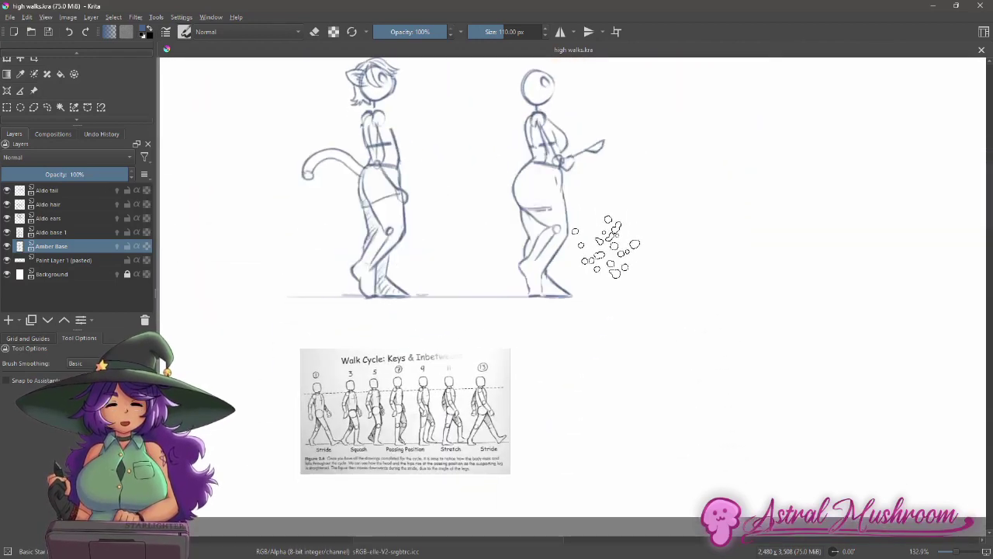
scroll(603, 259, up, 5)
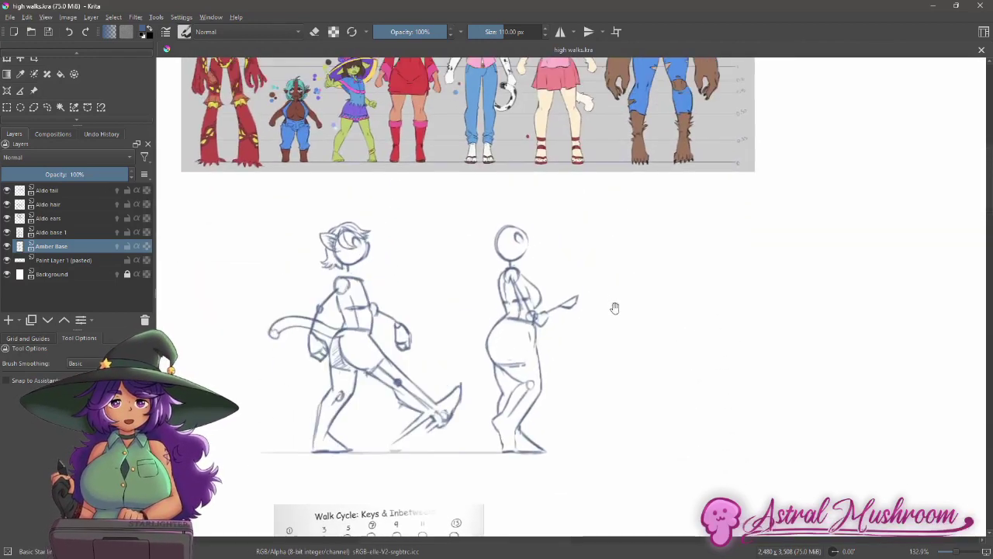
drag(590, 278, 632, 222)
drag(587, 334, 579, 280)
drag(650, 211, 583, 381)
mouse_move(618, 271)
mouse_down()
mouse_move(619, 295)
mouse_move(593, 323)
mouse_up()
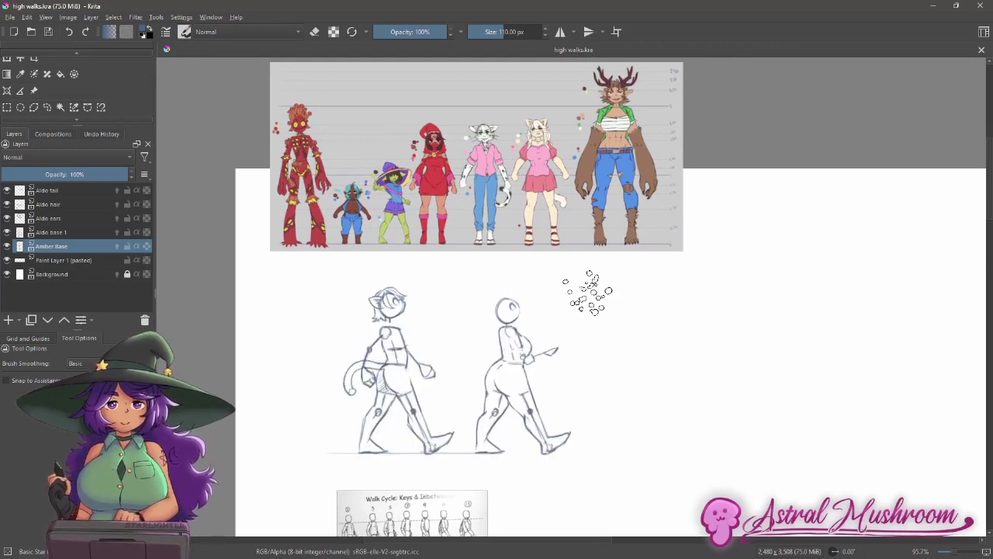
drag(631, 117, 614, 137)
drag(588, 289, 595, 283)
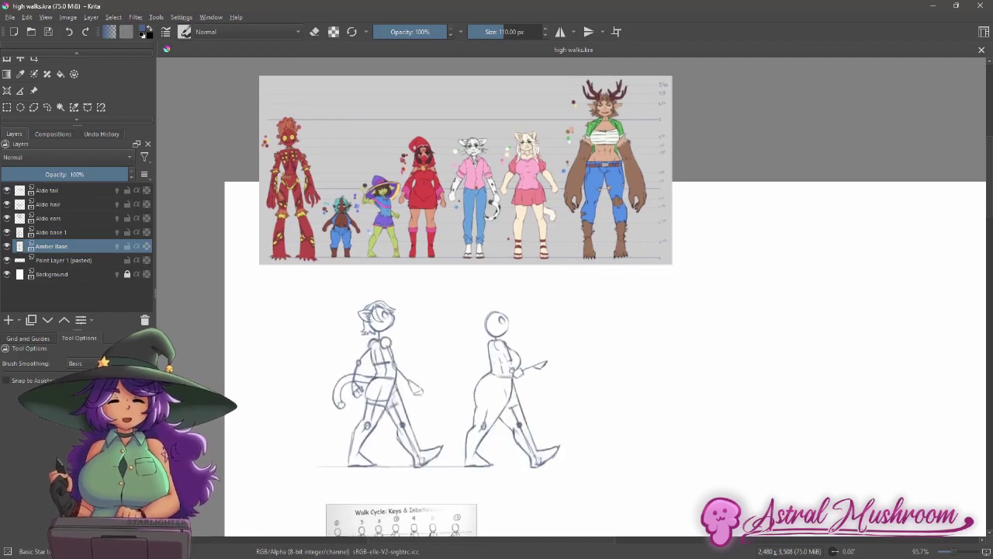
drag(474, 161, 465, 145)
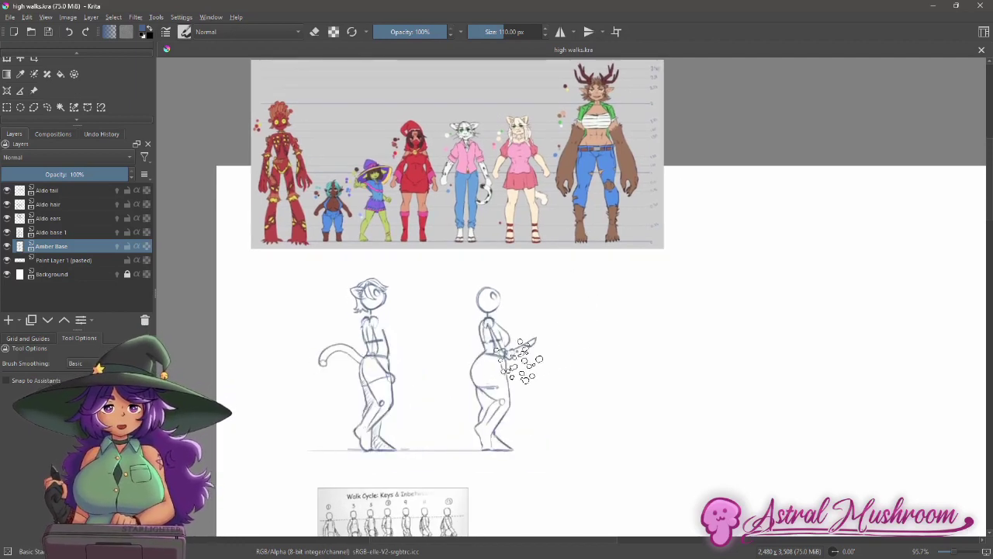
scroll(451, 373, up, 1)
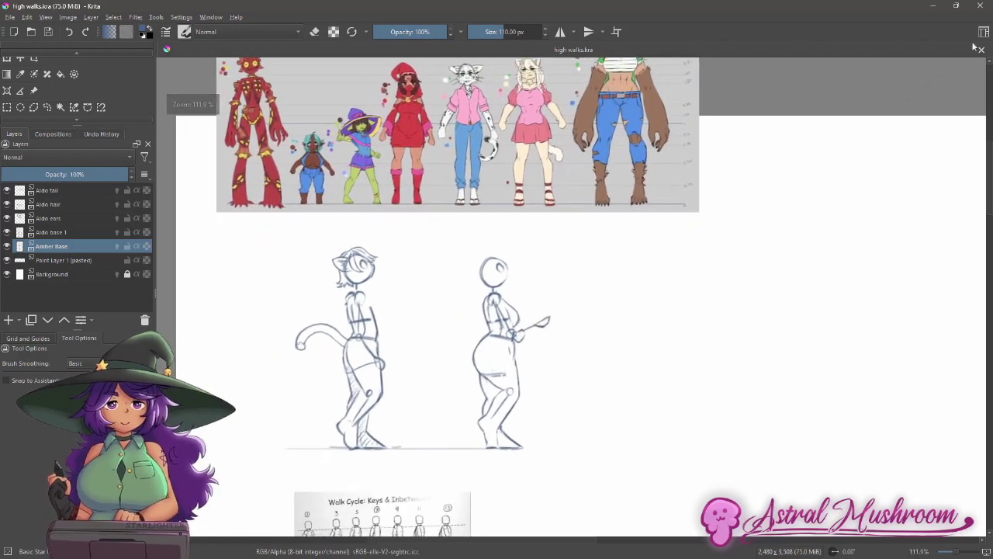
click(984, 32)
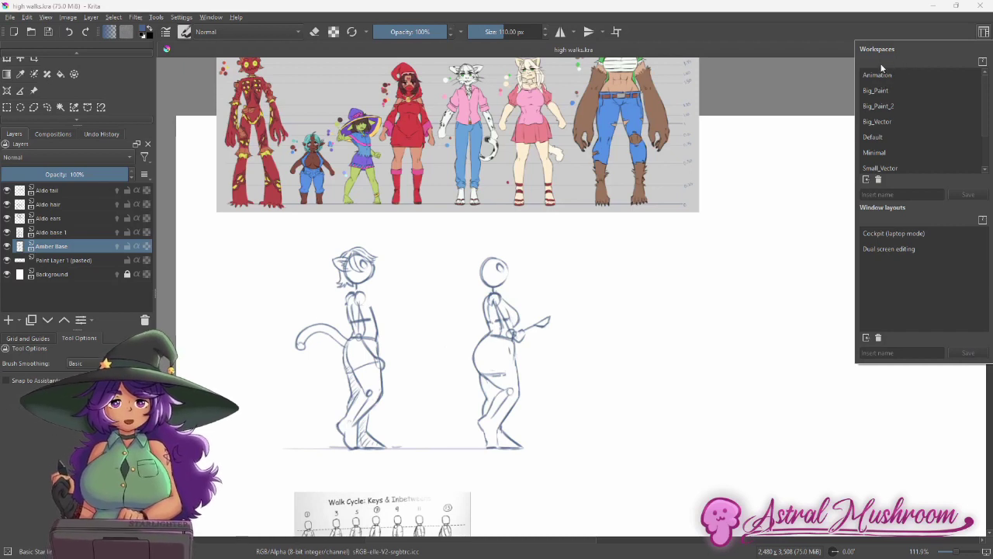
click(859, 25)
mouse_move(776, 172)
mouse_down()
mouse_move(774, 325)
mouse_move(803, 421)
mouse_up()
key(ctrl+z)
drag(647, 333, 685, 350)
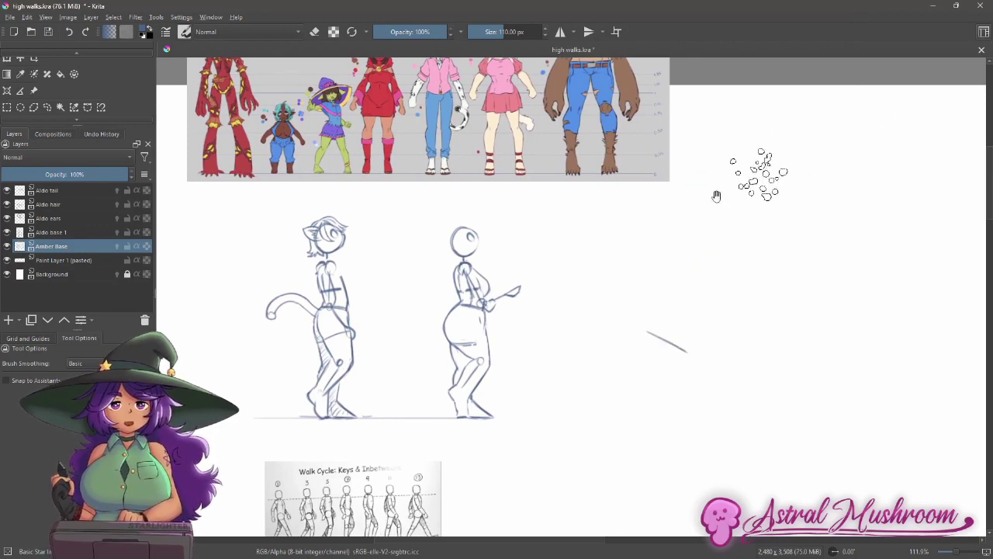
drag(734, 186, 756, 208)
key(ctrl+z)
Step: Switch to the Animation workspace and bring the two walking figures into view above the timeline
click(983, 32)
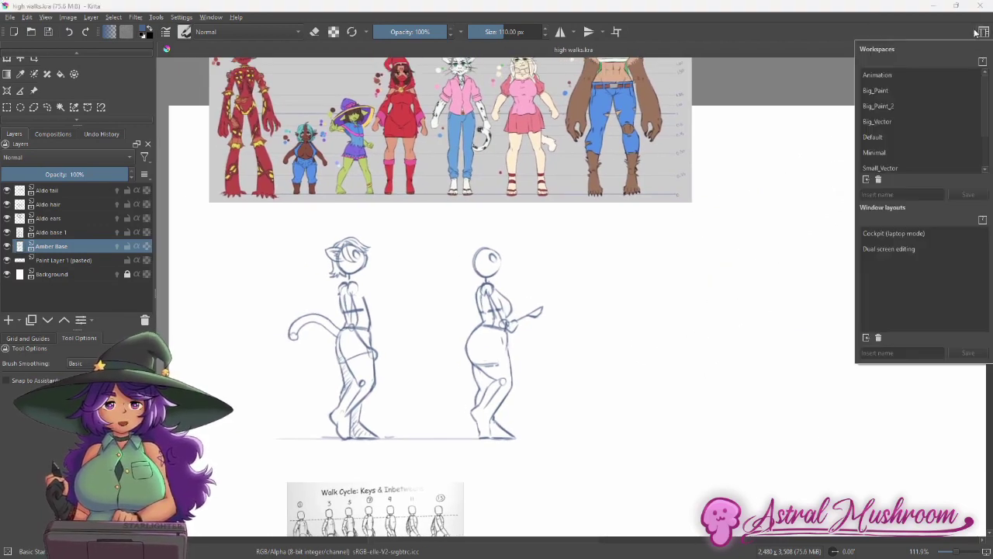
click(910, 76)
click(566, 349)
drag(566, 348, 602, 336)
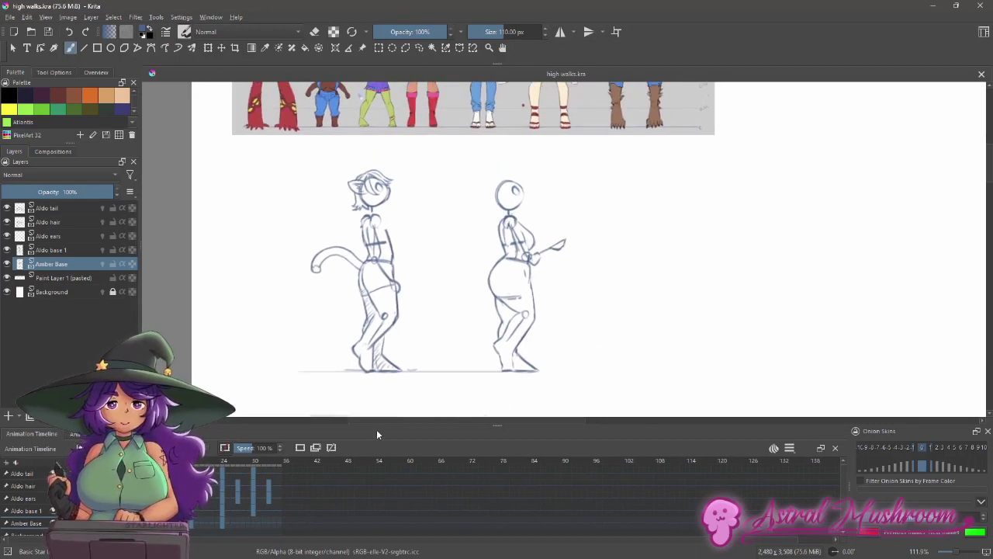
Step: Examine the two walking figures up close and advance the animation timeline to another frame
mouse_move(549, 300)
mouse_down()
mouse_move(547, 314)
mouse_move(570, 272)
mouse_move(564, 290)
mouse_move(589, 266)
mouse_move(589, 283)
mouse_up()
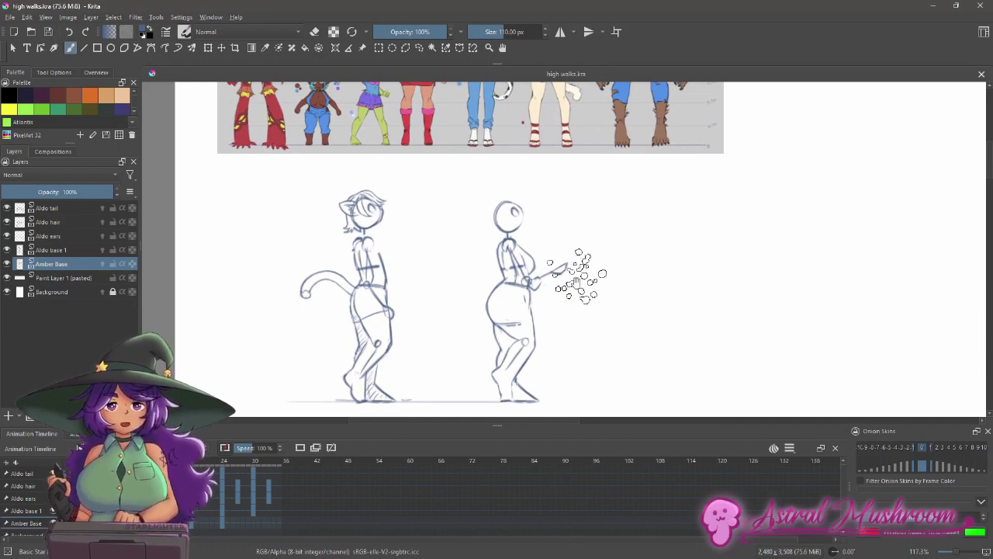
drag(583, 273, 575, 270)
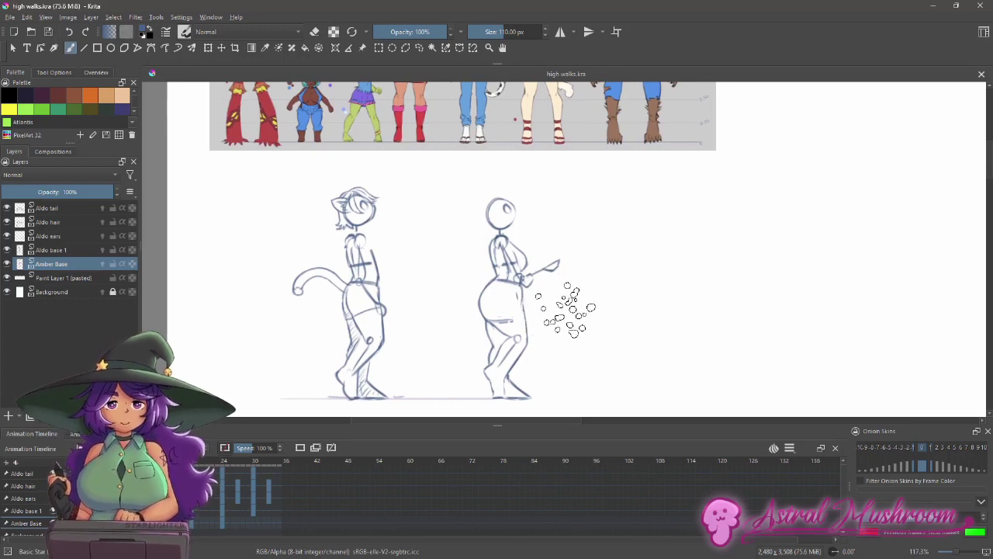
scroll(560, 317, up, 1)
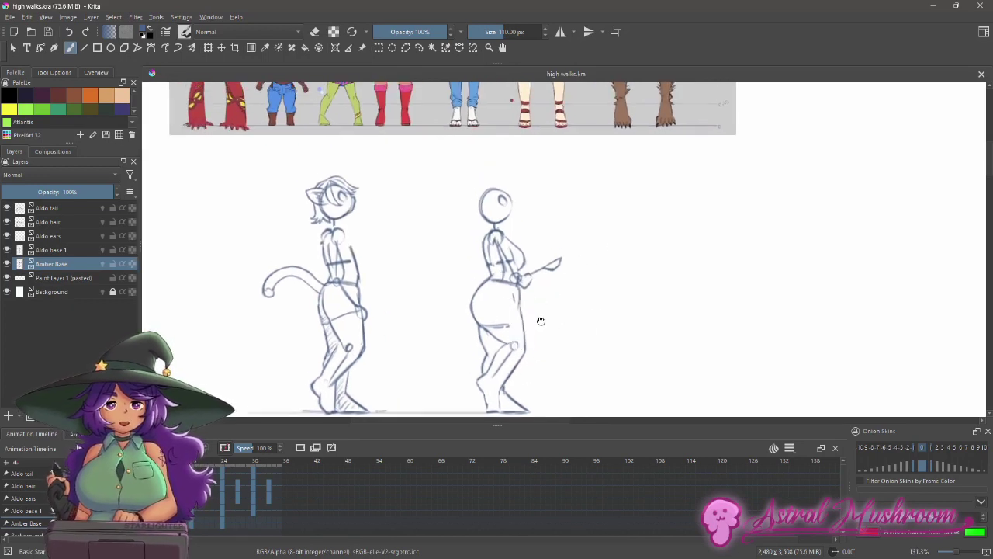
drag(539, 324, 540, 313)
key(Right)
click(214, 496)
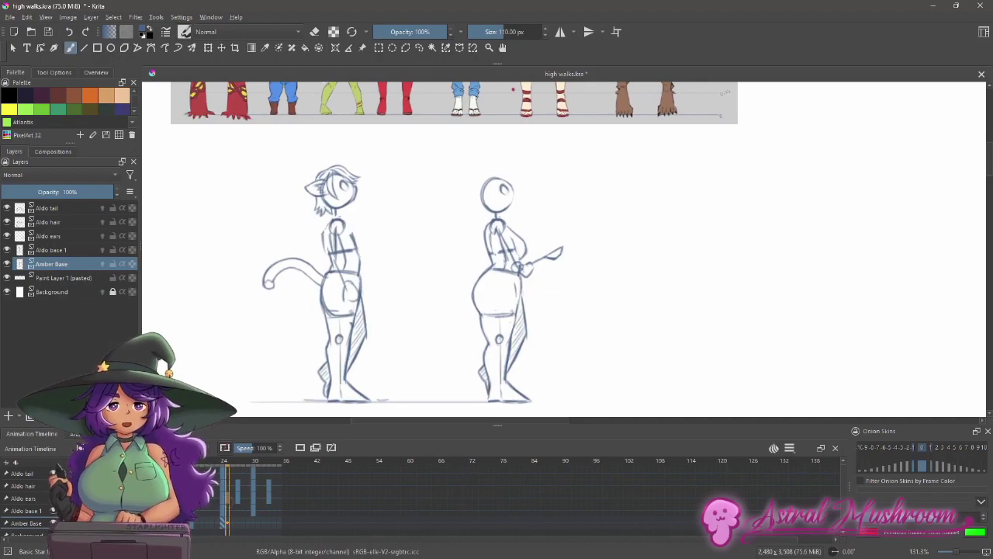
Step: Turn on onion skinning for the Amber Base layer and save the document
click(204, 497)
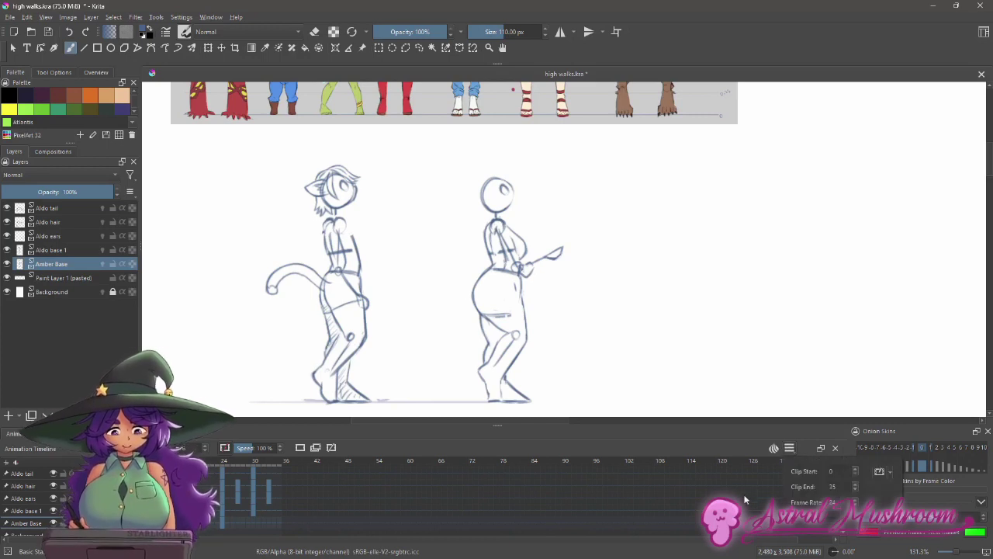
click(728, 449)
drag(581, 274, 586, 265)
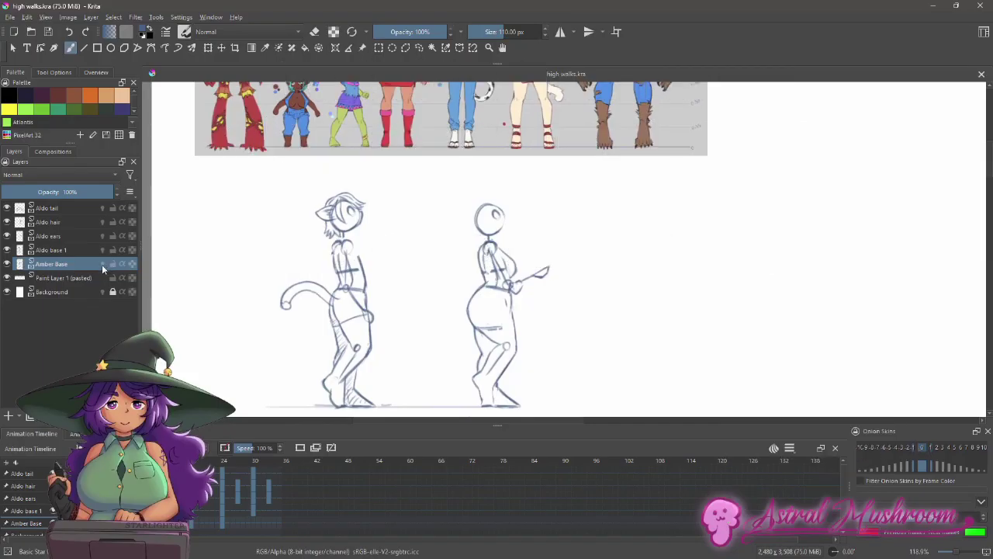
click(102, 264)
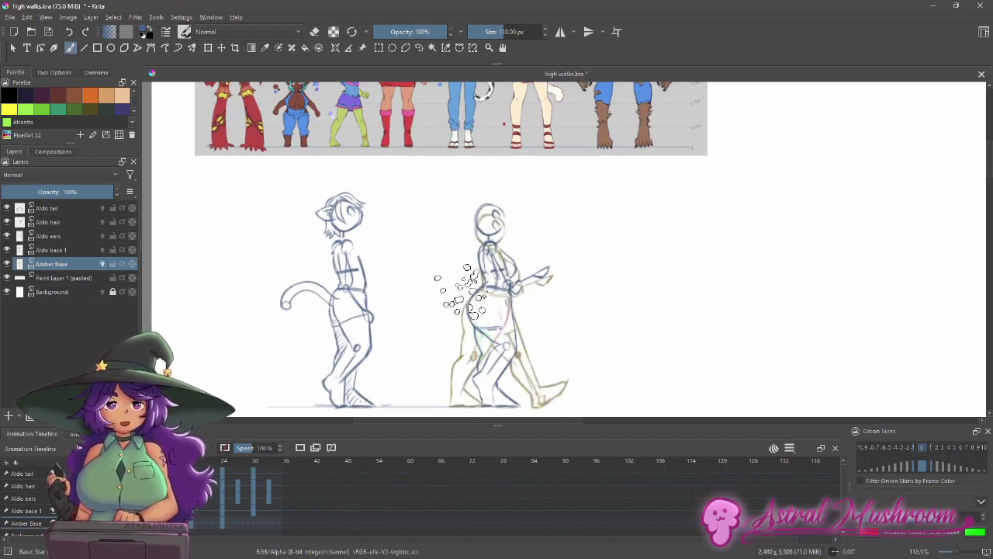
drag(642, 233, 646, 245)
key(ctrl+s)
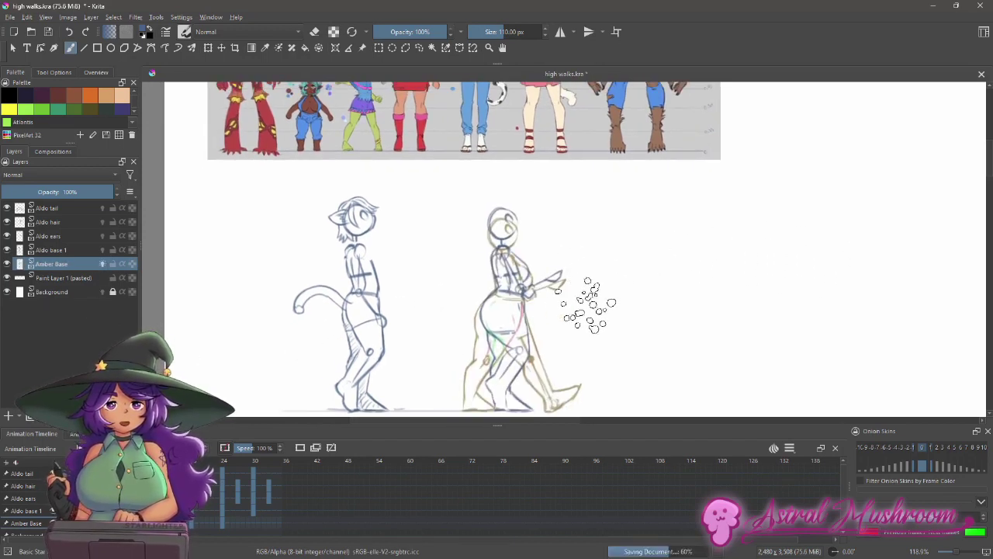
Step: Try quick guide strokes over Amber's hips and undo them
drag(747, 275, 758, 215)
drag(601, 306, 614, 268)
drag(633, 261, 663, 265)
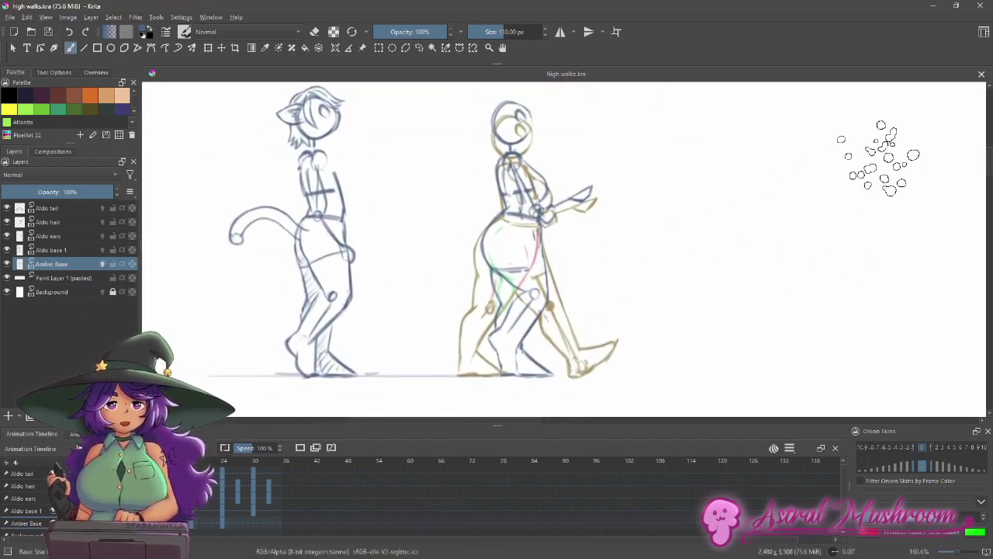
drag(742, 250, 745, 209)
mouse_move(526, 230)
mouse_down()
mouse_move(497, 251)
mouse_move(506, 273)
mouse_up()
key(ctrl+z)
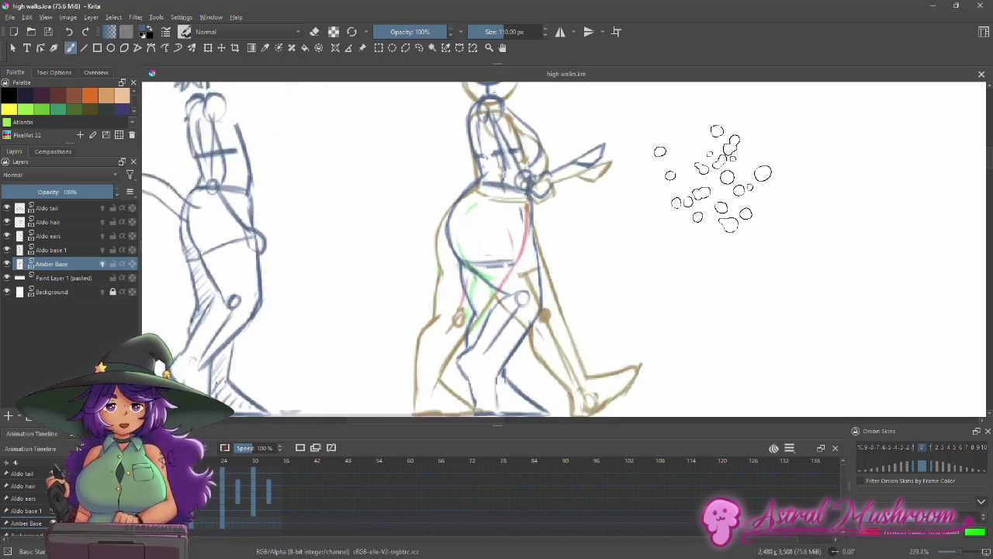
drag(455, 251, 460, 258)
key(ctrl+z)
mouse_move(636, 163)
mouse_down()
mouse_move(627, 224)
mouse_move(585, 260)
mouse_move(589, 252)
mouse_up()
Step: Move through the Amber Base frames on the timeline to compare her contact and passing poses using the onion skins
click(161, 525)
click(191, 526)
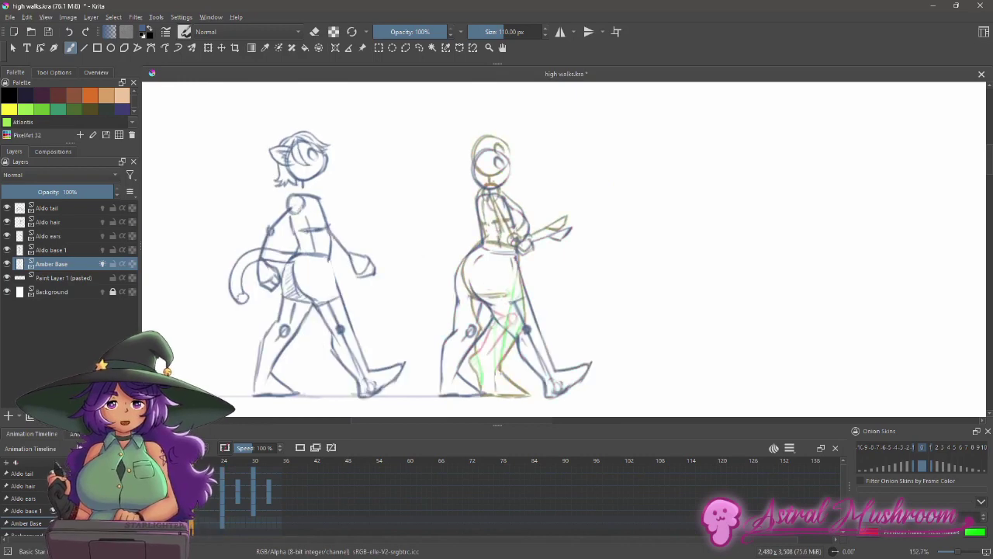
drag(278, 511, 101, 474)
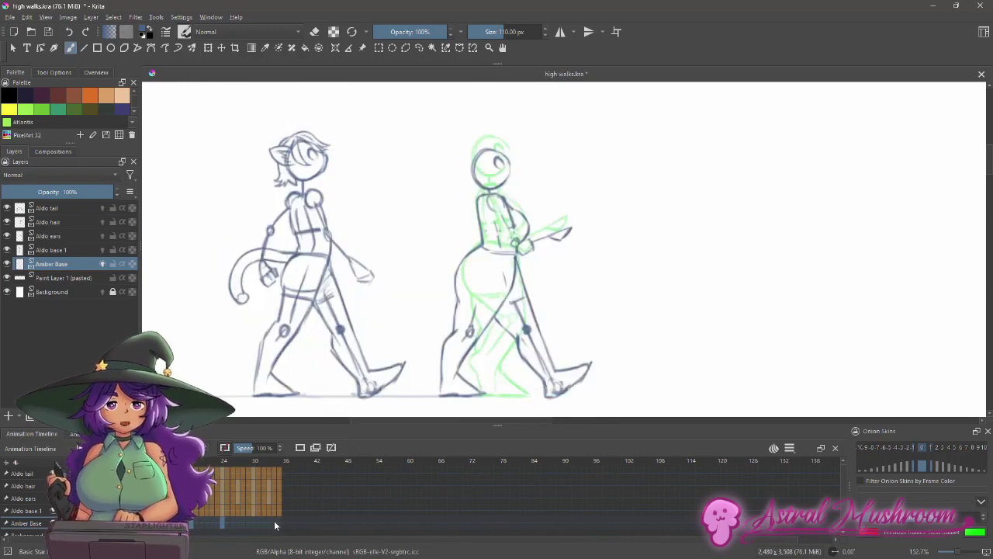
click(274, 525)
click(248, 525)
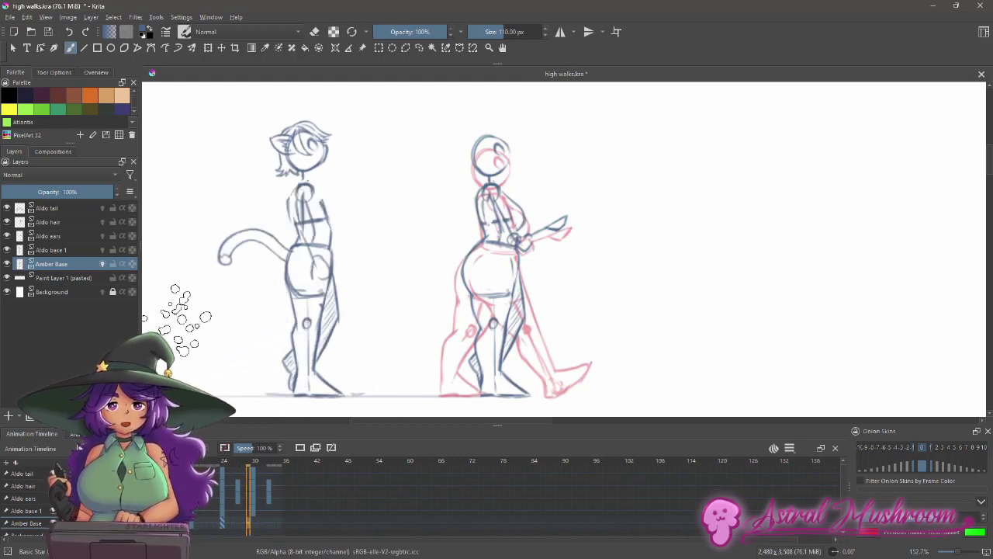
Step: Hide the Aldo ears, Aldo hair and Aldo tail layers to leave only his base body
click(24, 236)
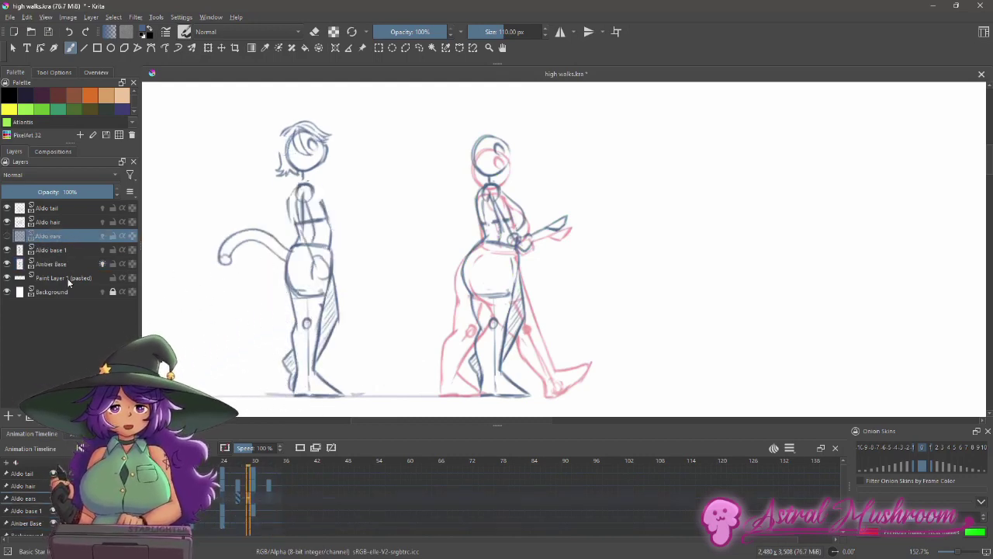
click(74, 223)
click(78, 236)
key(h)
click(60, 207)
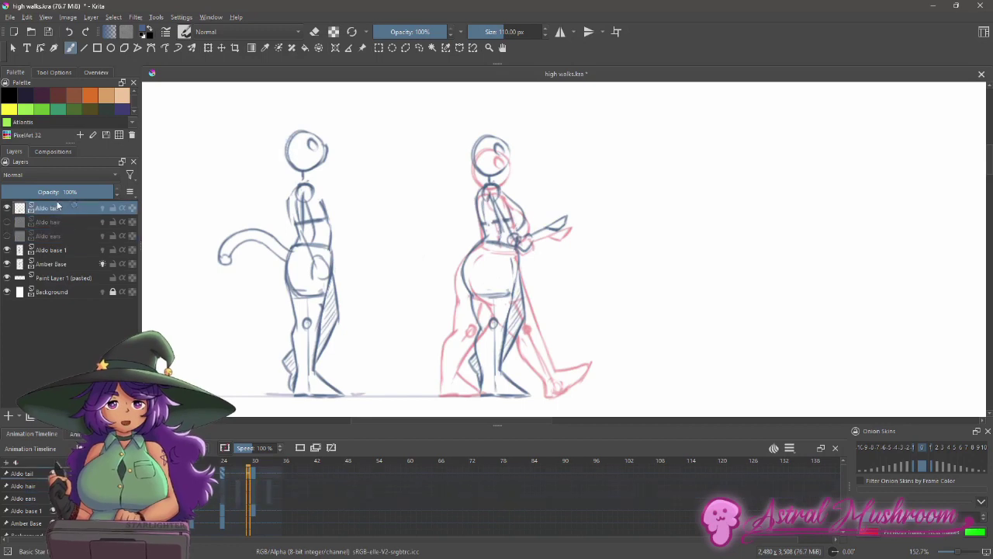
key(h)
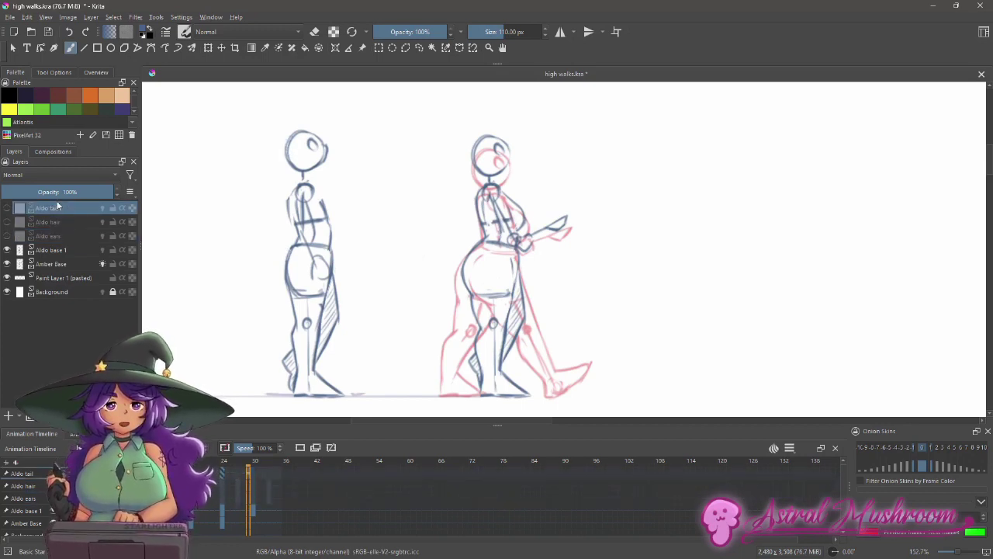
Step: Compare the two bare walking figures with the characters in the height chart above them
drag(521, 89, 445, 252)
scroll(445, 253, up, 6)
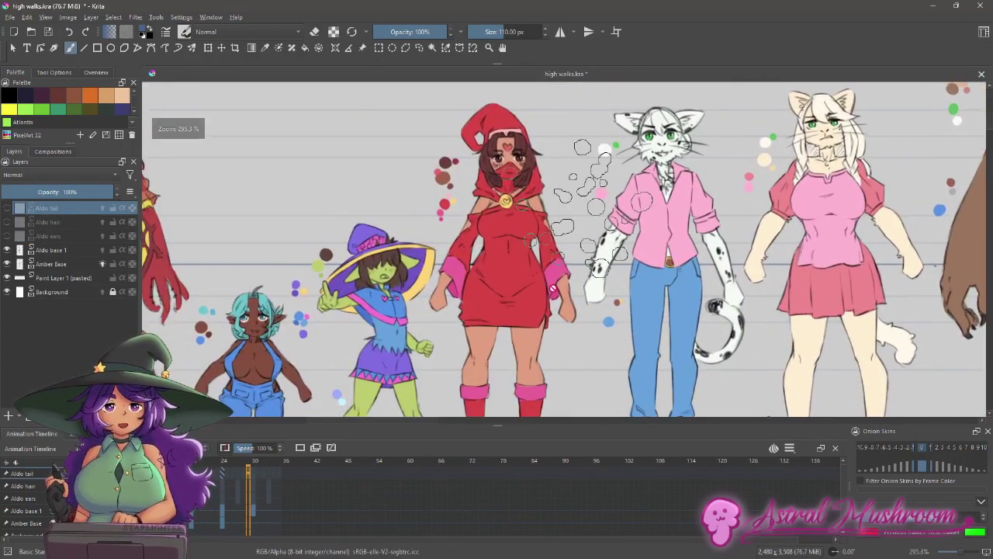
mouse_move(553, 288)
mouse_down()
mouse_move(532, 243)
mouse_move(604, 466)
mouse_up()
drag(603, 465, 525, 211)
drag(530, 332, 509, 305)
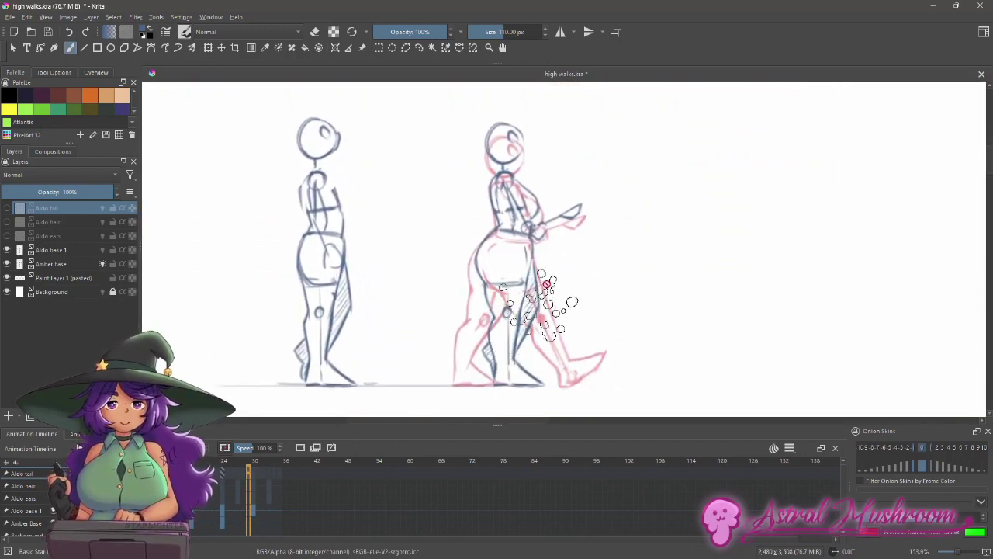
scroll(578, 255, down, 3)
mouse_move(576, 274)
mouse_down()
mouse_move(585, 246)
mouse_move(575, 257)
mouse_up()
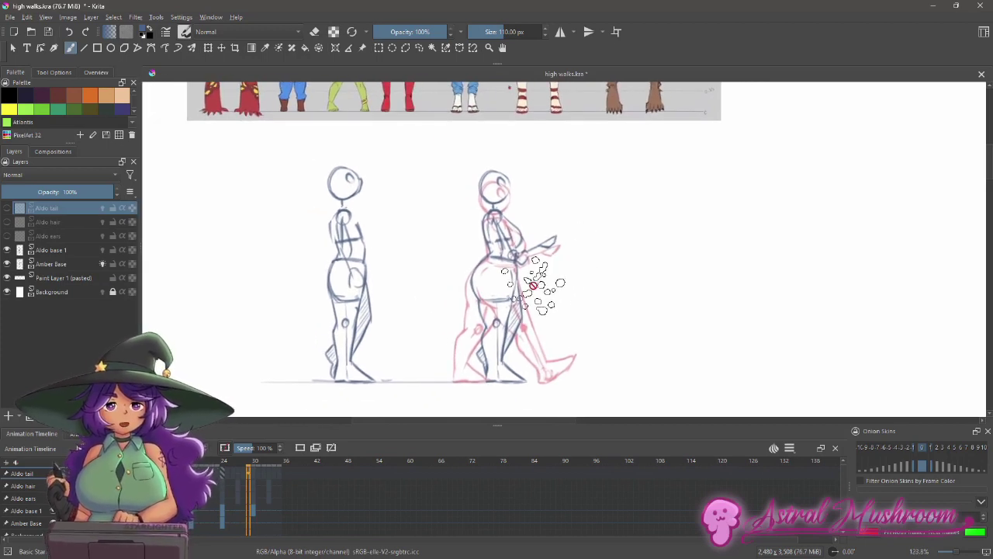
drag(555, 217, 534, 225)
Step: Show the Aldo tail, hair and ears layers again and make Amber Base the active layer
shift+click(90, 233)
key(h)
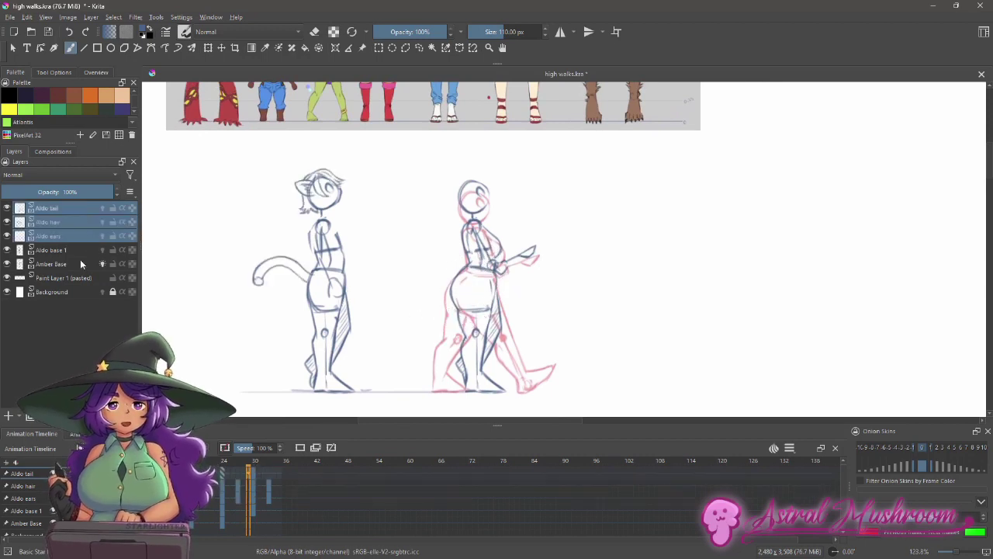
click(83, 265)
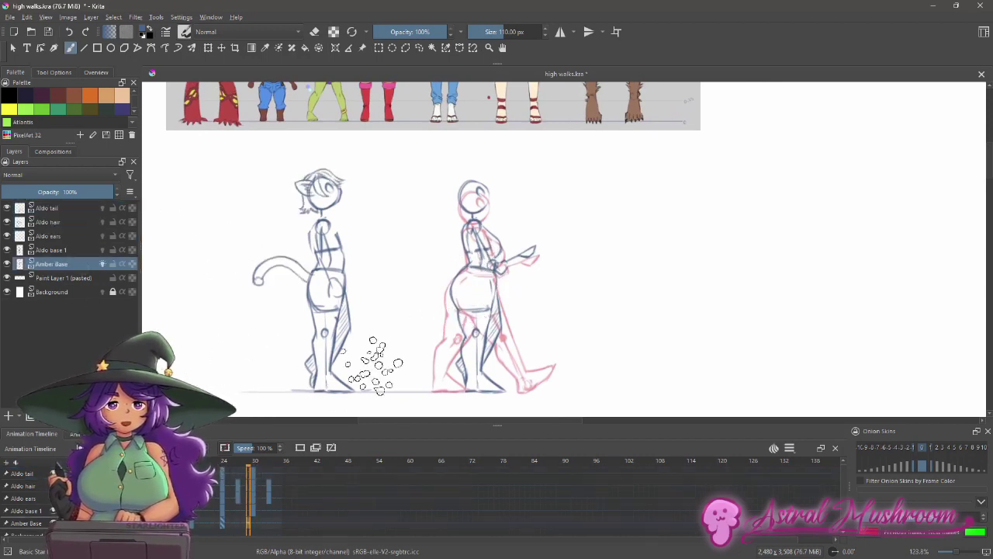
Step: Save the document and check Amber's onion-skinned walk poses on different timeline frames
drag(537, 312, 545, 302)
key(ctrl+s)
mouse_move(556, 239)
mouse_down()
mouse_move(565, 367)
mouse_move(587, 315)
mouse_move(581, 263)
mouse_up()
drag(587, 315, 588, 296)
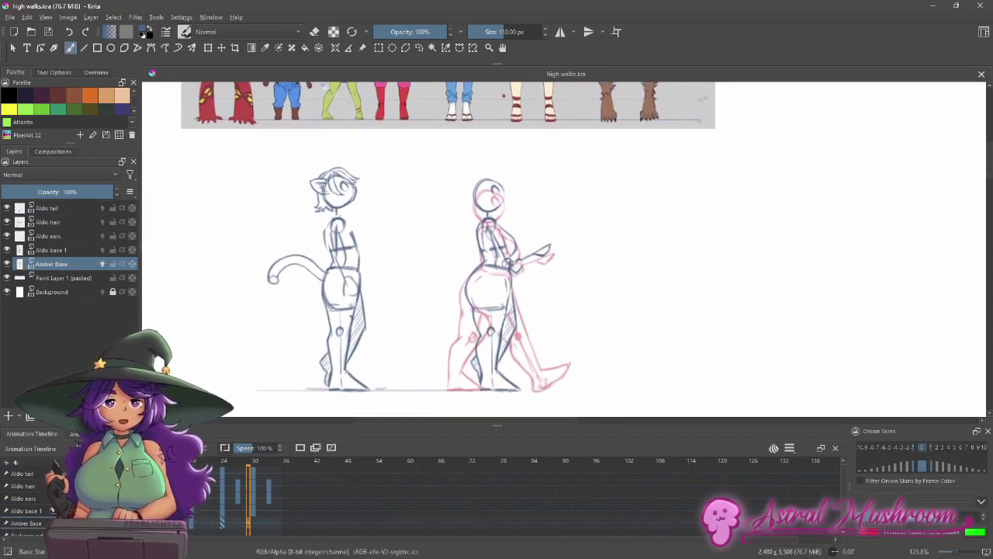
scroll(533, 355, up, 2)
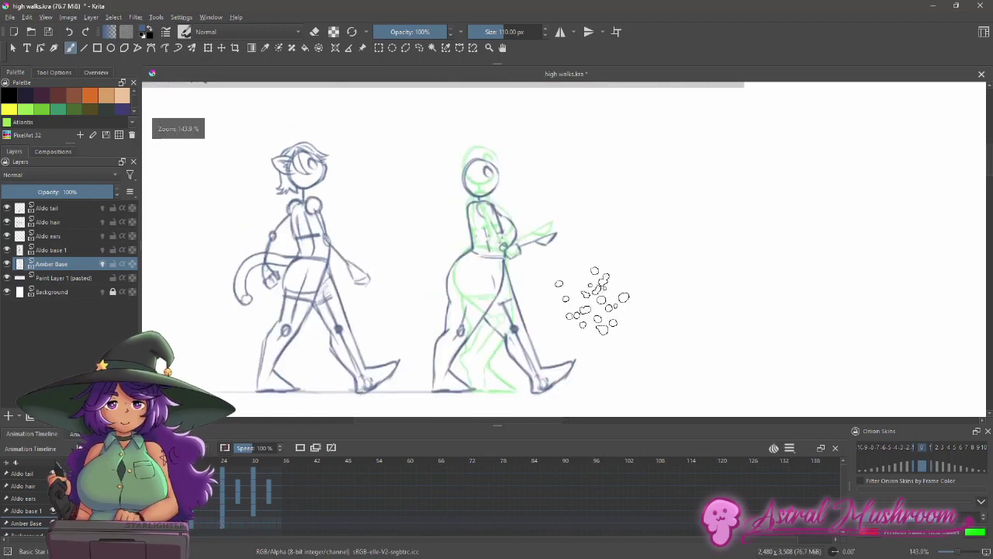
key(ctrl+s)
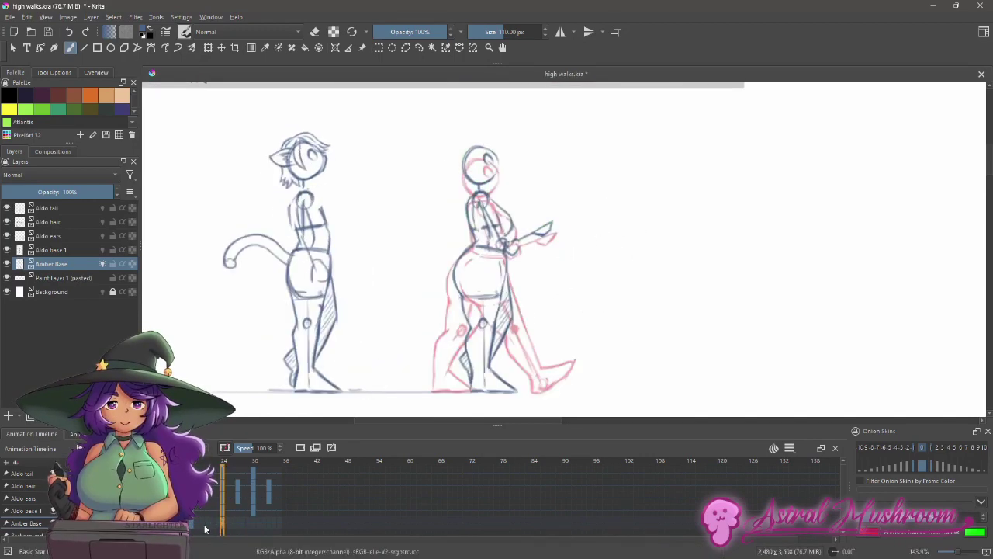
click(194, 528)
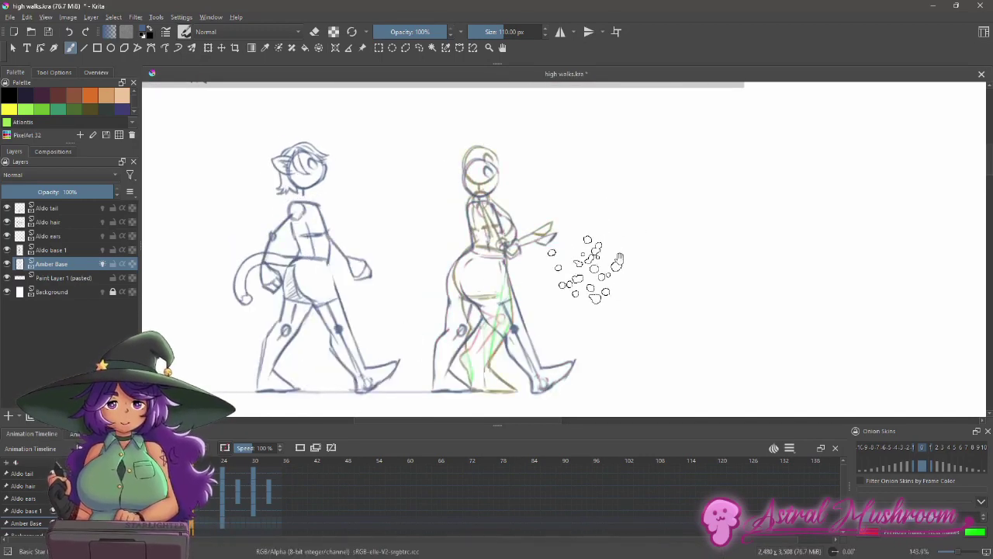
drag(626, 265, 616, 264)
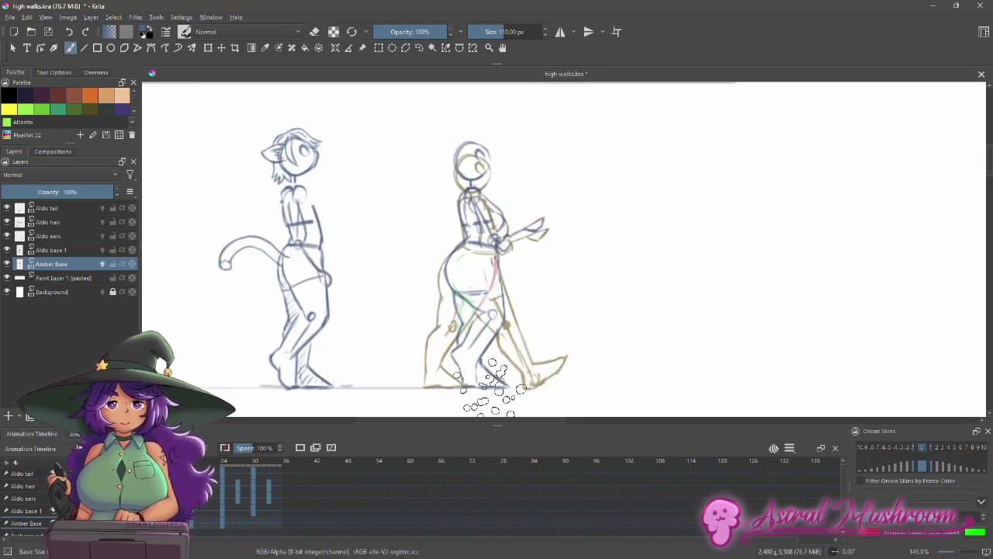
Step: Try vertical guide strokes down through Amber's legs on both passing poses, undoing each one
mouse_move(471, 254)
mouse_down()
mouse_move(470, 362)
mouse_move(475, 407)
mouse_up()
key(ctrl+z)
key(ctrl+z)
drag(467, 262, 481, 408)
drag(469, 257, 480, 404)
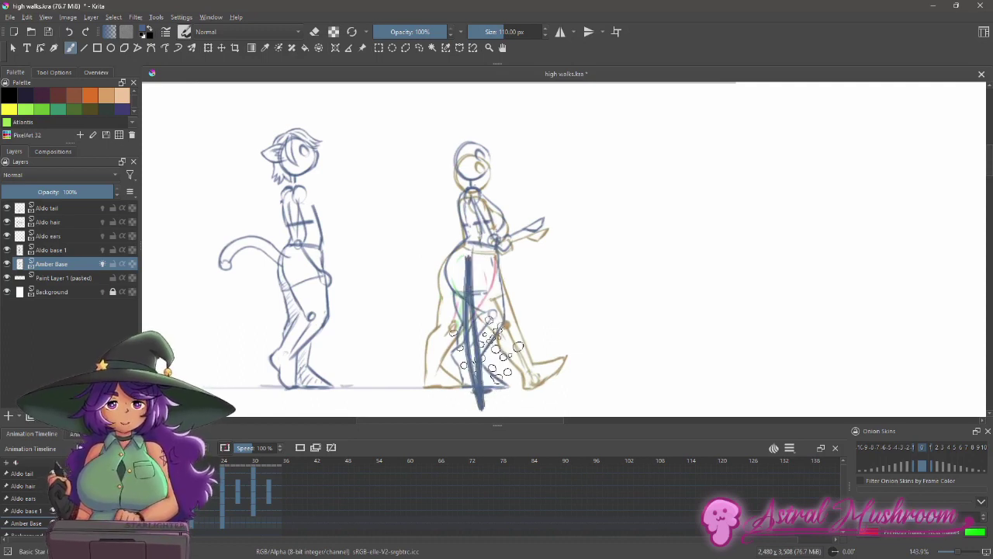
key(ctrl+z)
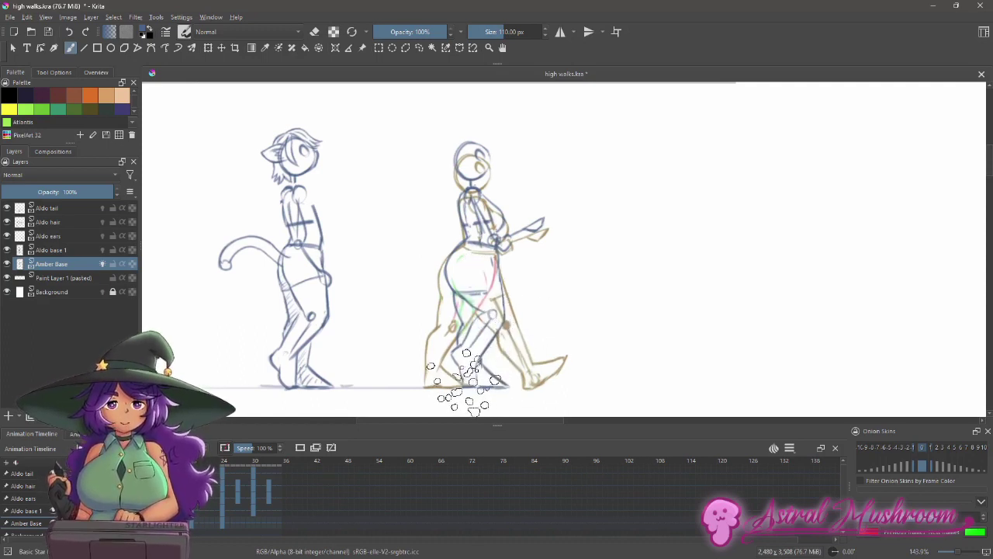
drag(468, 284, 476, 388)
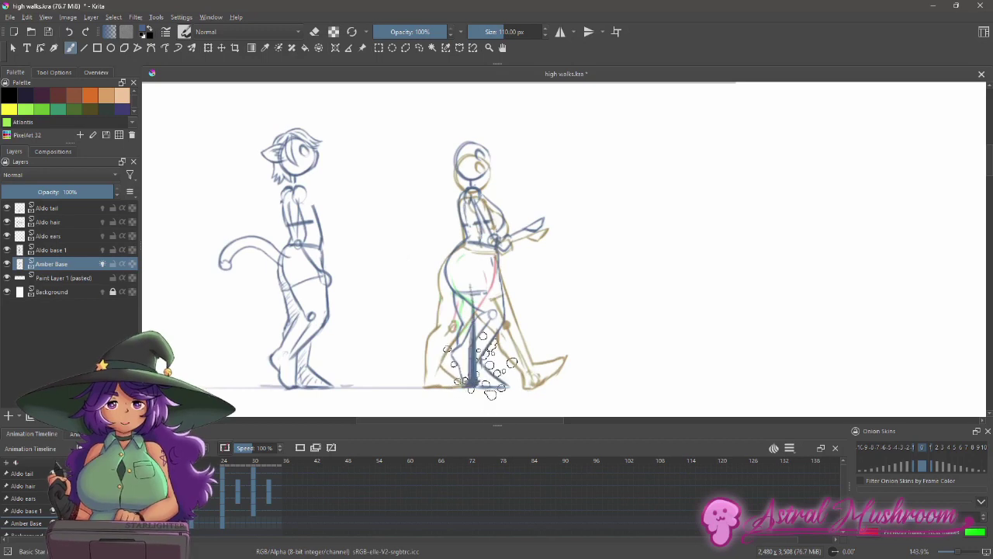
key(ctrl+z)
click(221, 528)
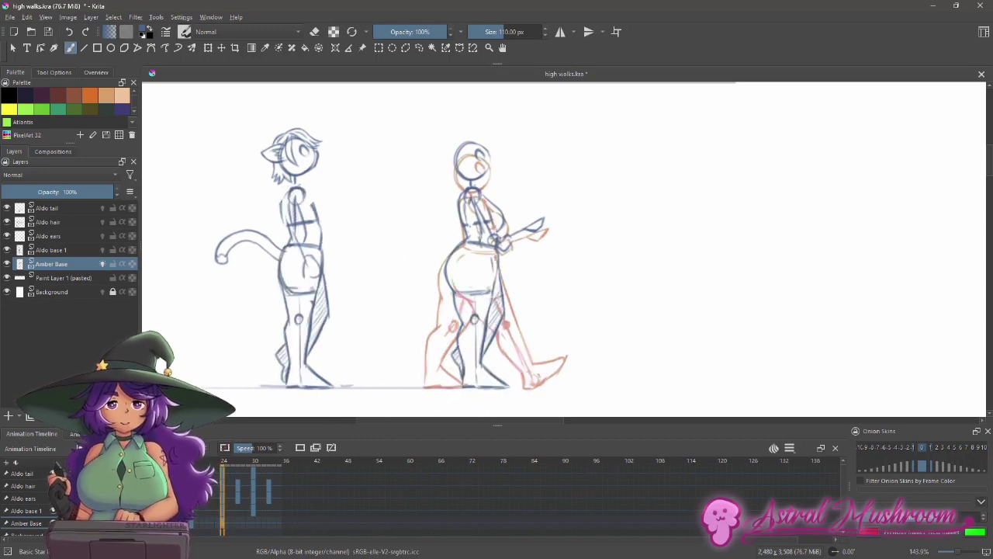
drag(484, 273, 479, 380)
key(ctrl+z)
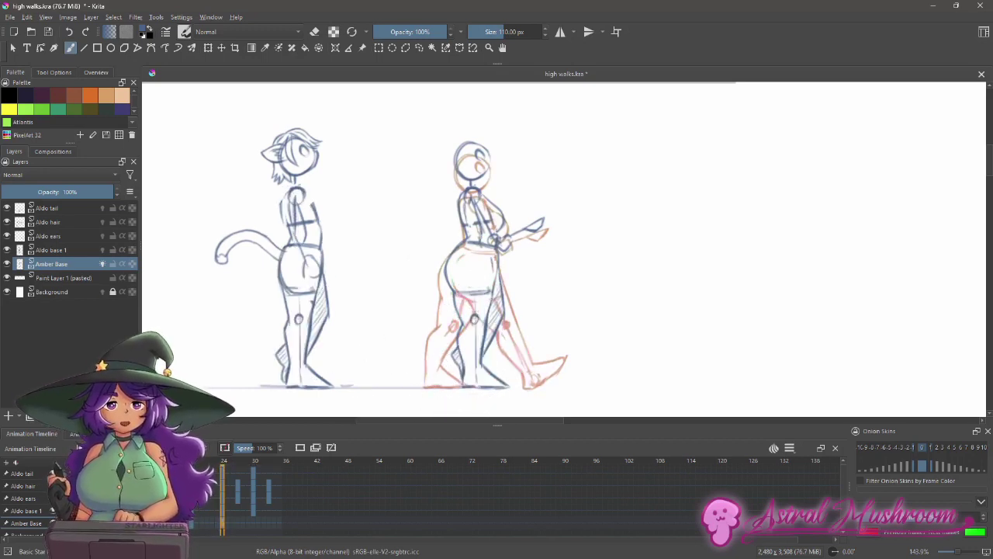
Step: Review Amber's earlier passing and contact poses against their onion skins and save the document
click(129, 524)
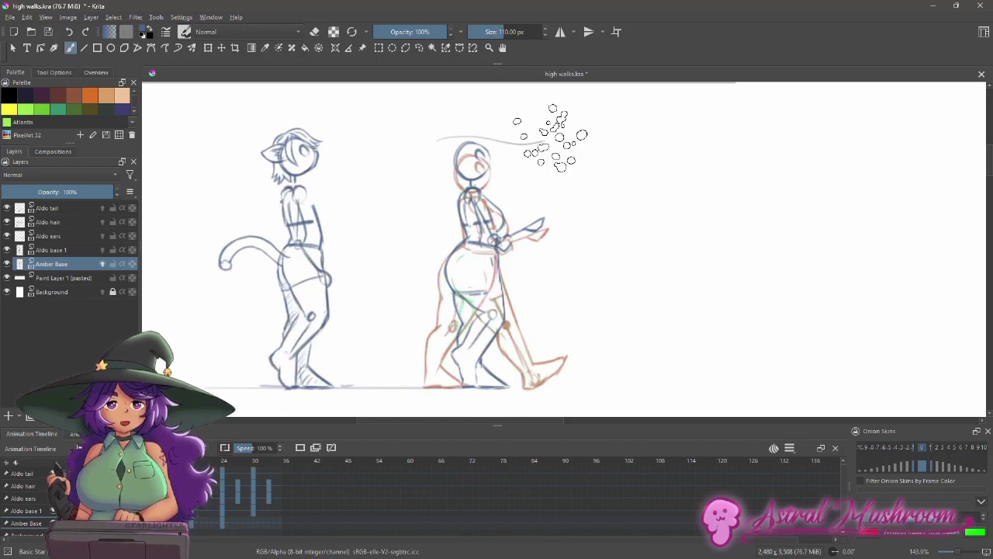
click(99, 523)
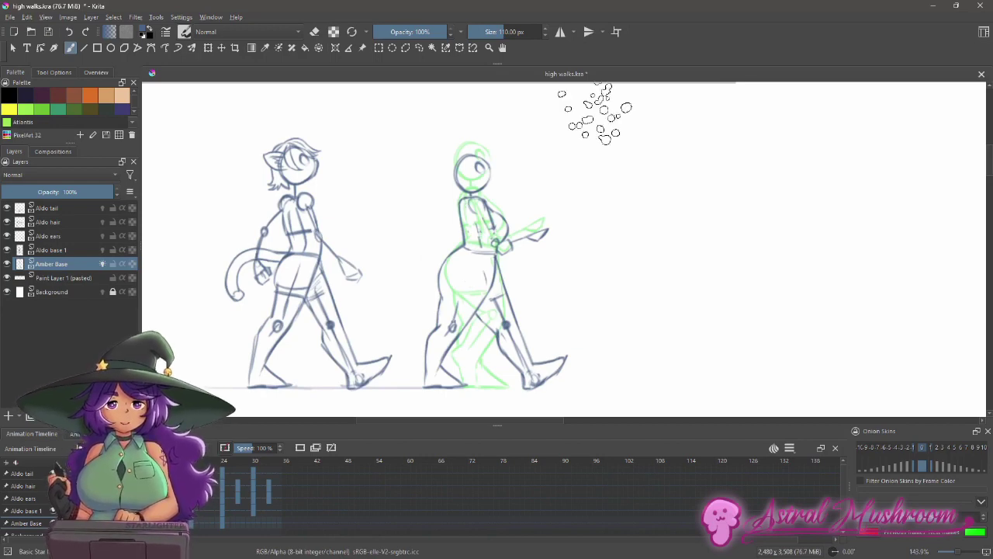
drag(585, 218, 570, 222)
drag(536, 264, 543, 262)
key(ctrl+s)
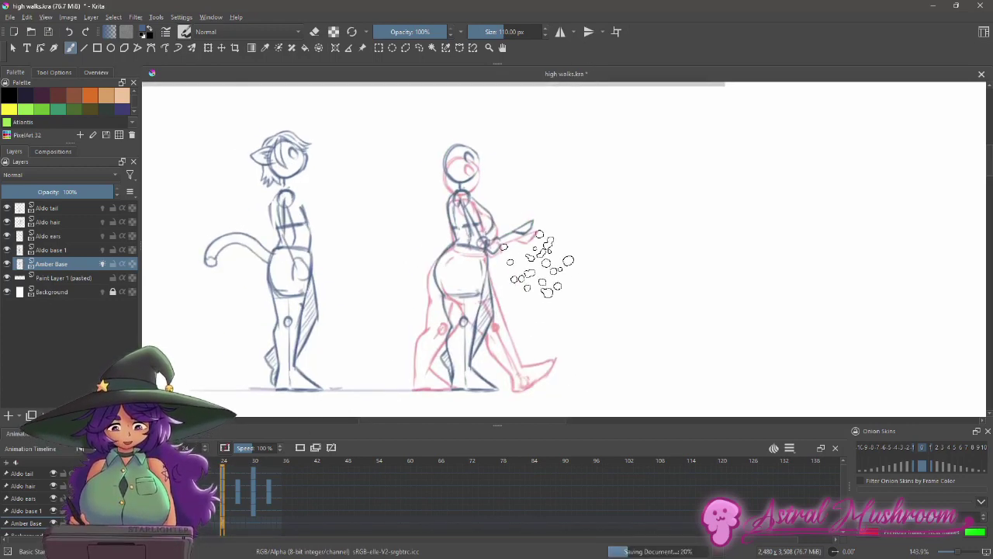
drag(521, 290, 532, 289)
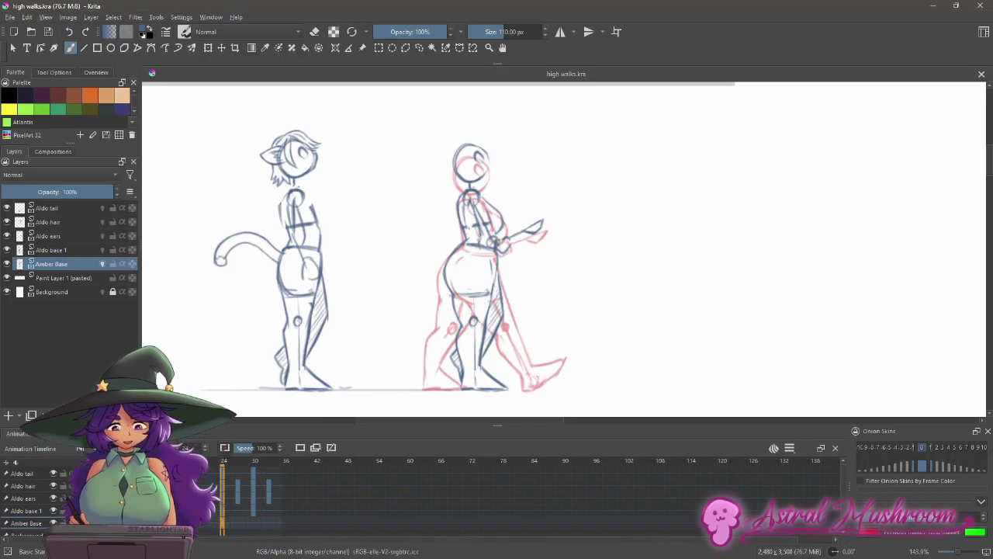
Step: Alternate between the Amber Base contact and passing keyframes, including frame 24, to compare the leg positions
click(99, 523)
click(130, 523)
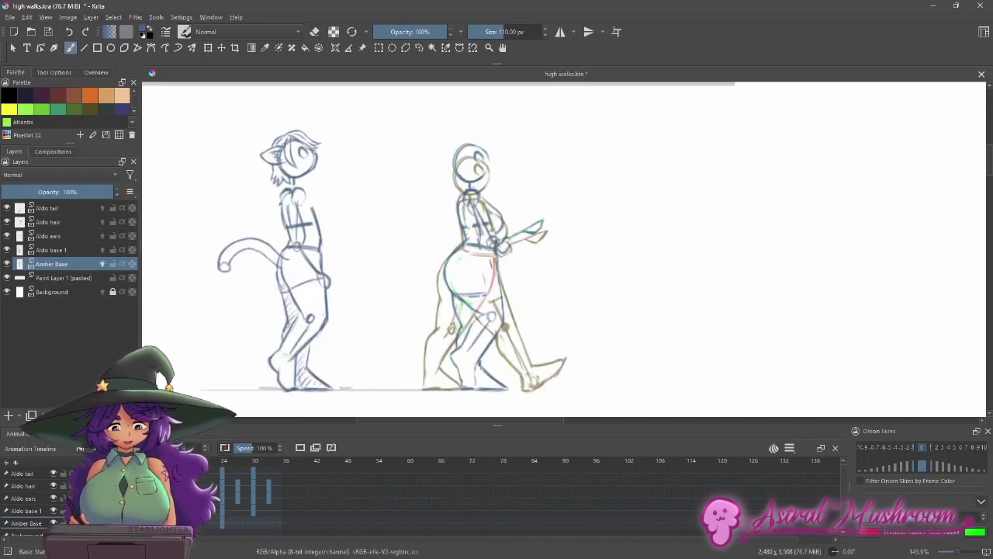
click(222, 529)
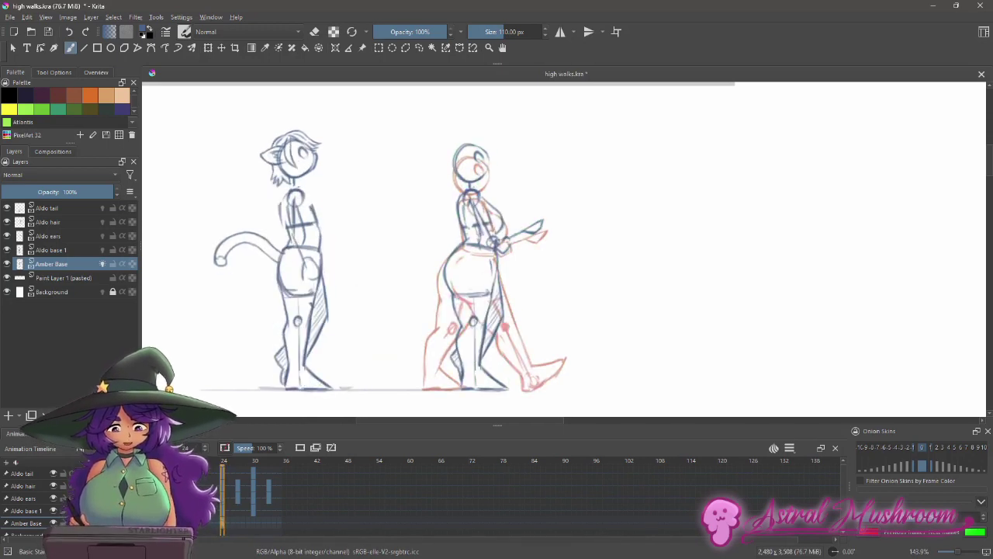
click(129, 523)
click(99, 523)
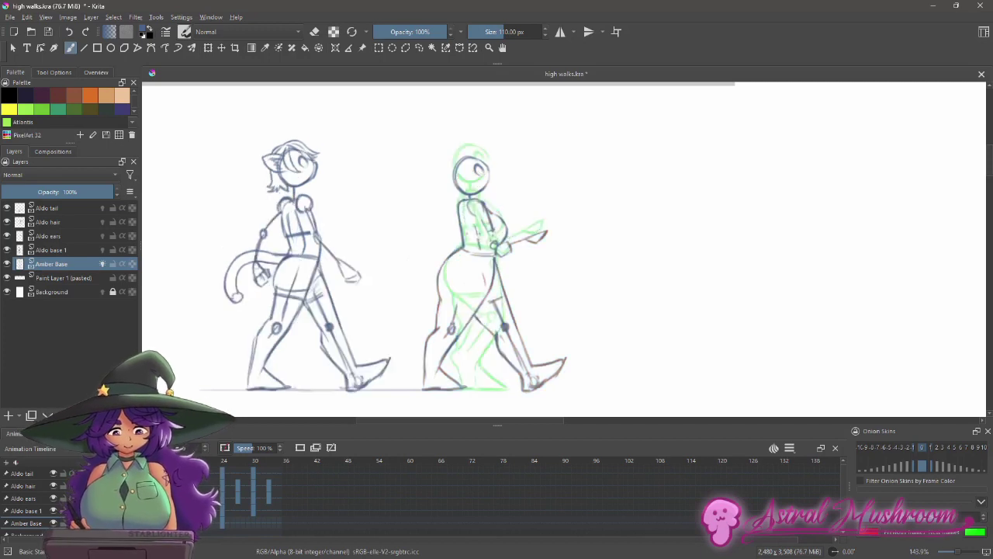
drag(585, 279, 592, 279)
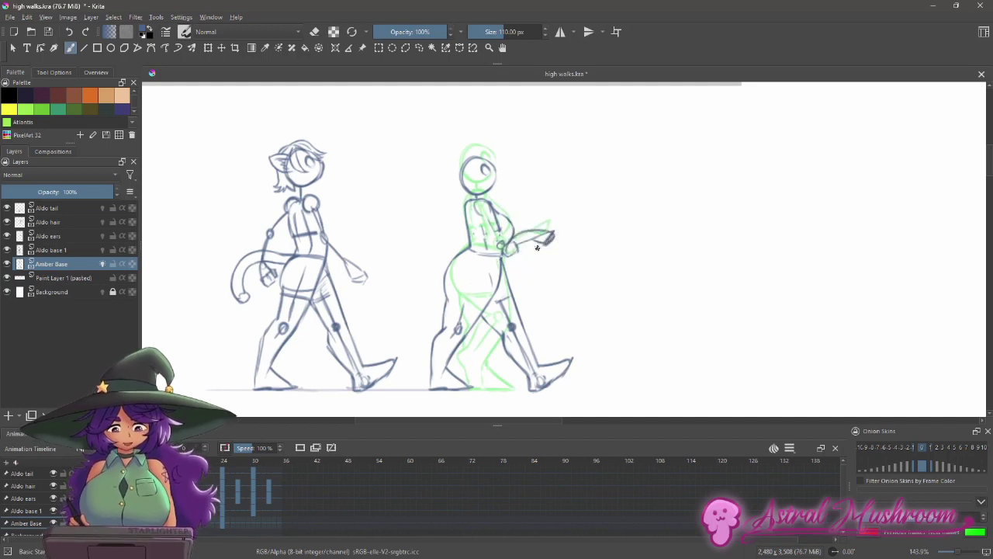
Step: Touch up the leading leg lines of Amber's contact pose on the Amber Base layer
click(510, 310)
drag(548, 169, 602, 172)
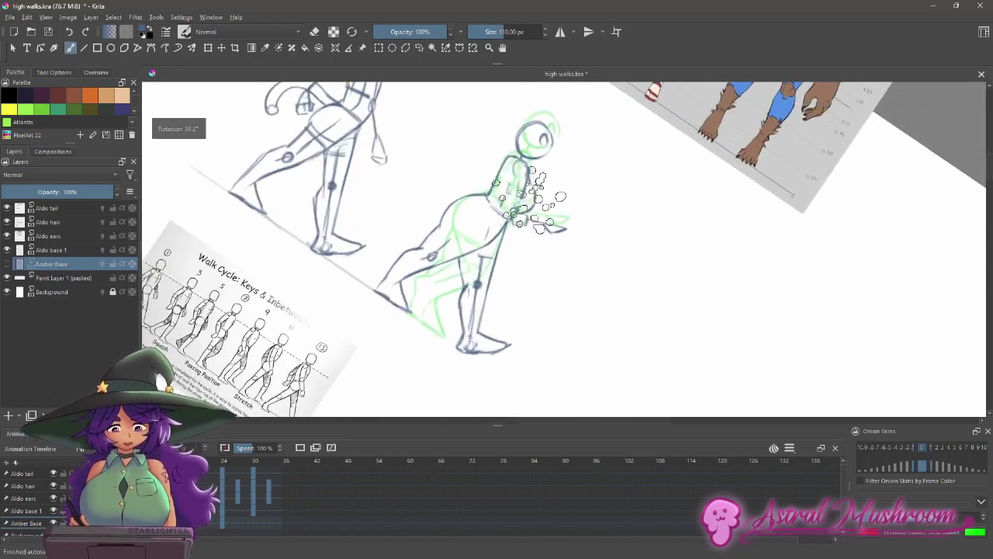
key(4)
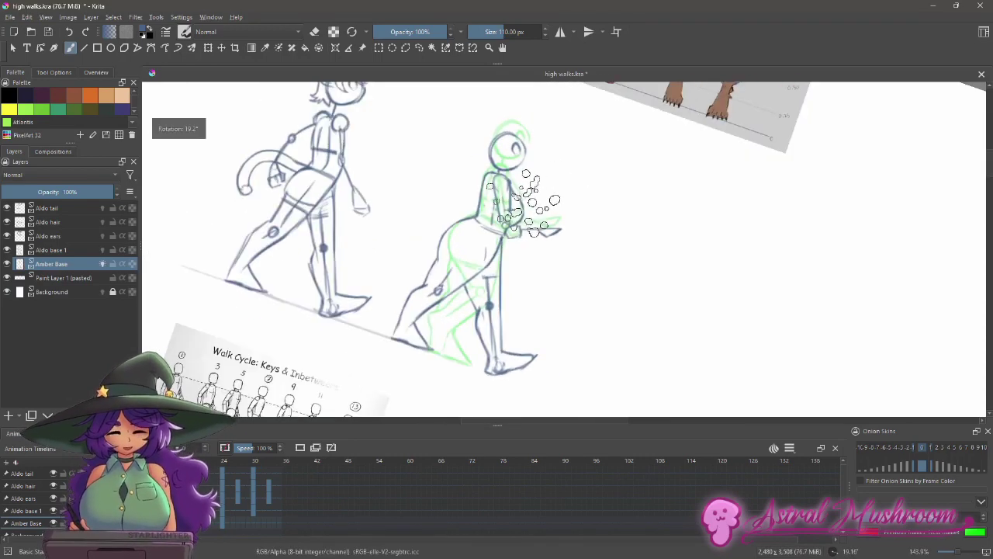
scroll(509, 188, up, 1)
key(e)
key(e)
key(4)
scroll(507, 186, down, 1)
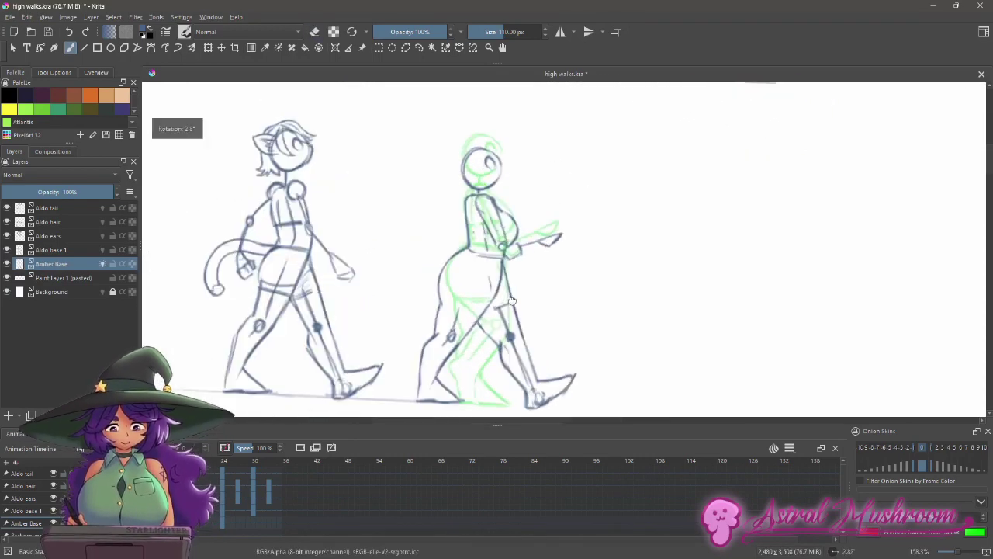
drag(525, 302, 554, 259)
key(5)
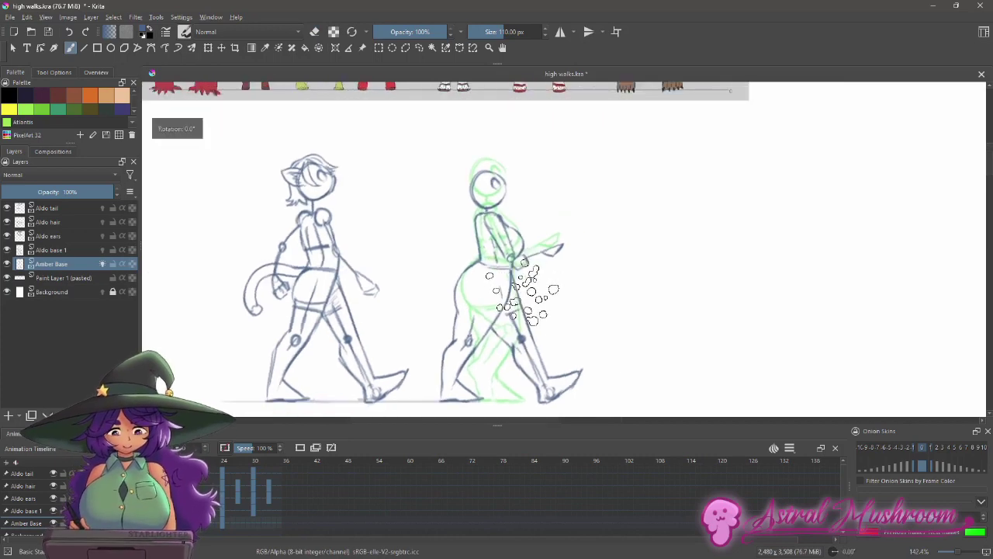
Step: Touch up Amber's opposite contact pose in the middle of the cycle and save the document
click(194, 523)
shift+drag(529, 219, 538, 212)
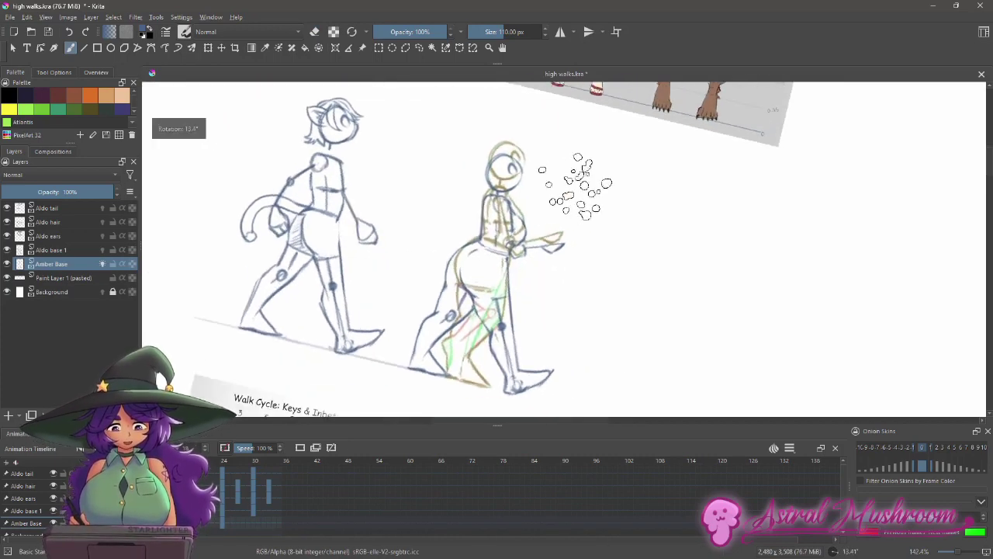
key(ctrl+[)
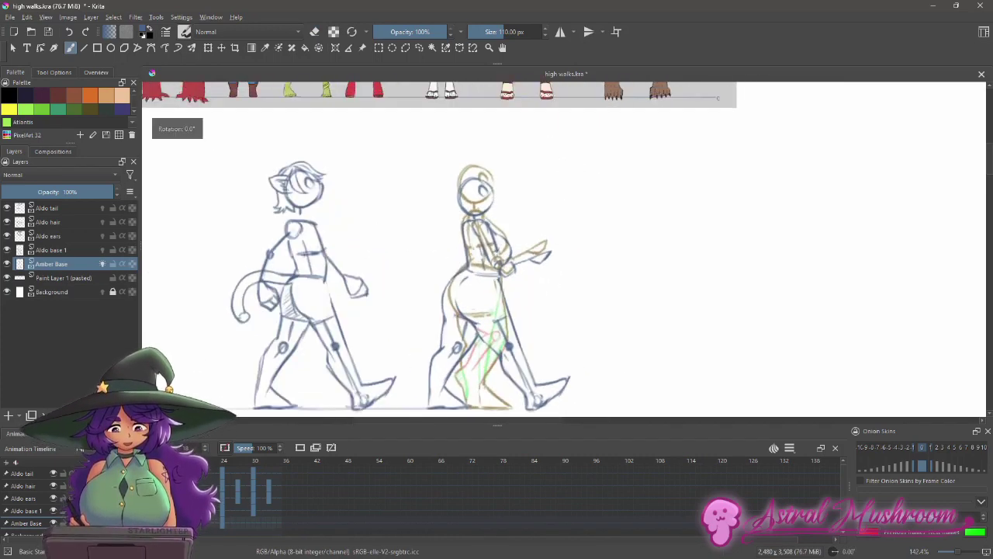
ctrl+drag(587, 237, 594, 233)
scroll(594, 233, up, 2)
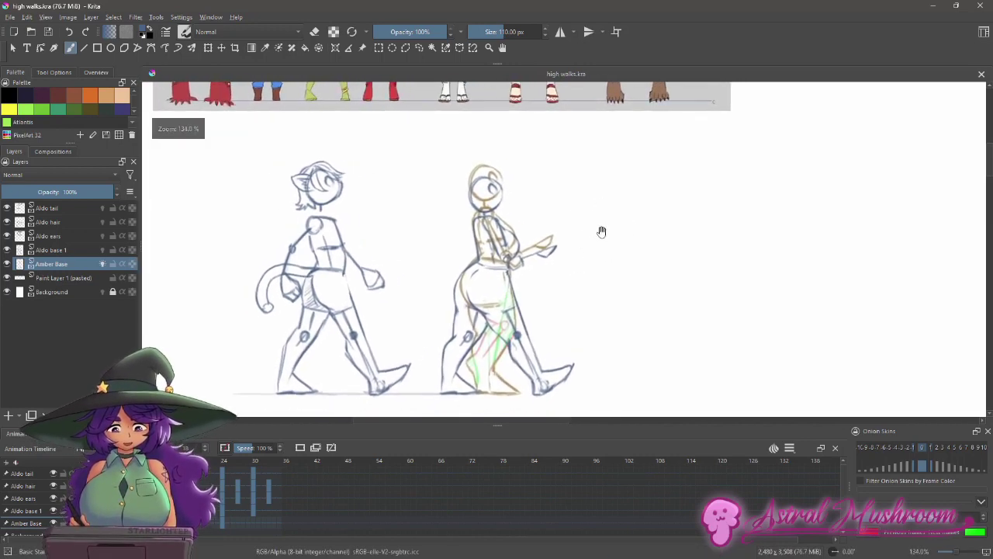
Step: Compare Amber's first contact pose with the onion-skinned passing pose and save the document
mouse_move(445, 270)
mouse_down()
mouse_move(520, 276)
mouse_move(447, 272)
mouse_up()
key(ctrl+z)
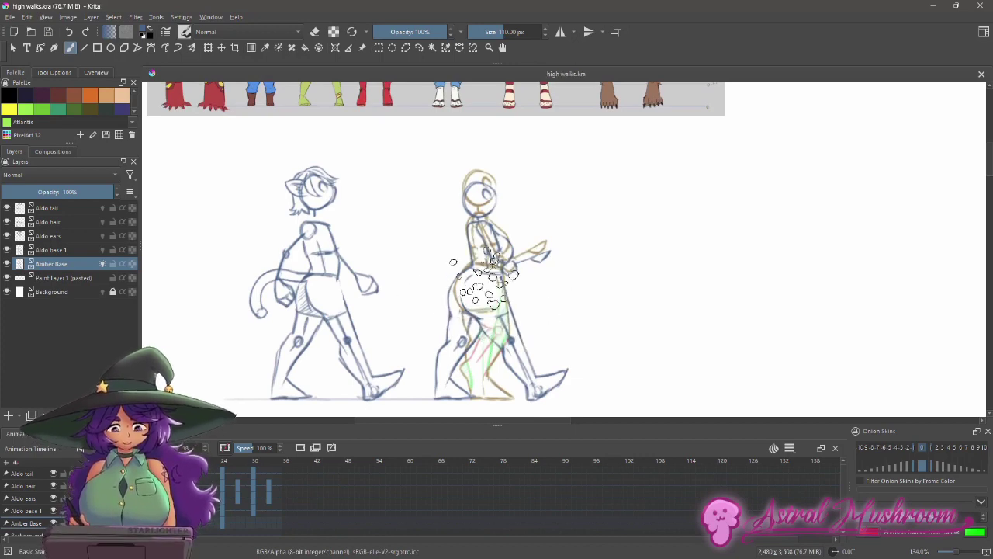
key(ctrl+z)
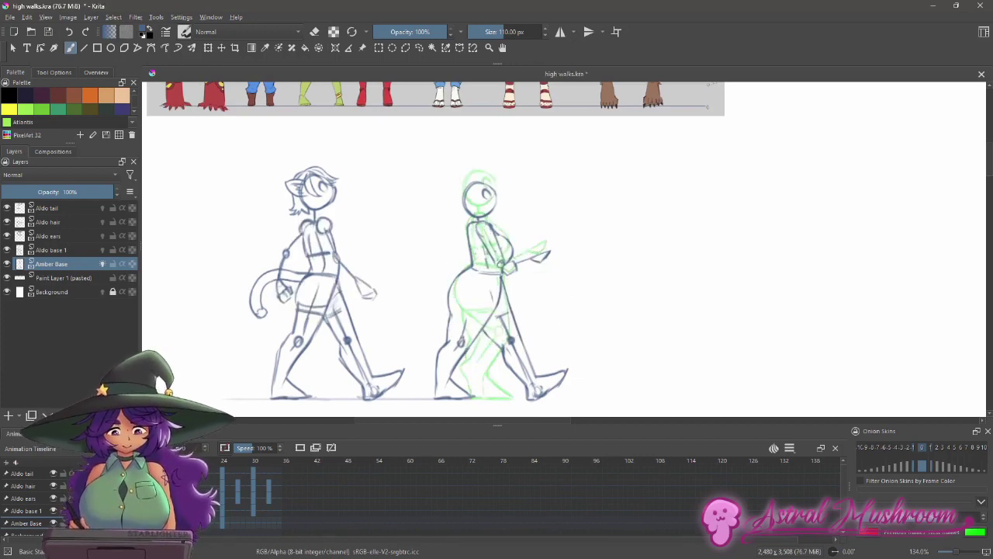
key(Right)
key(Right)
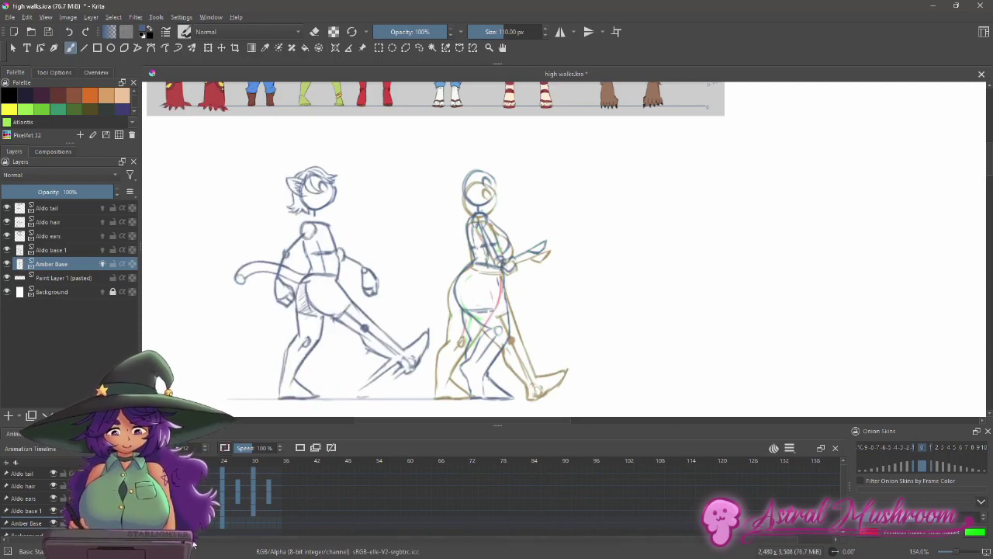
drag(380, 369, 383, 360)
key(Left)
key(Right)
drag(549, 298, 557, 291)
key(ctrl+s)
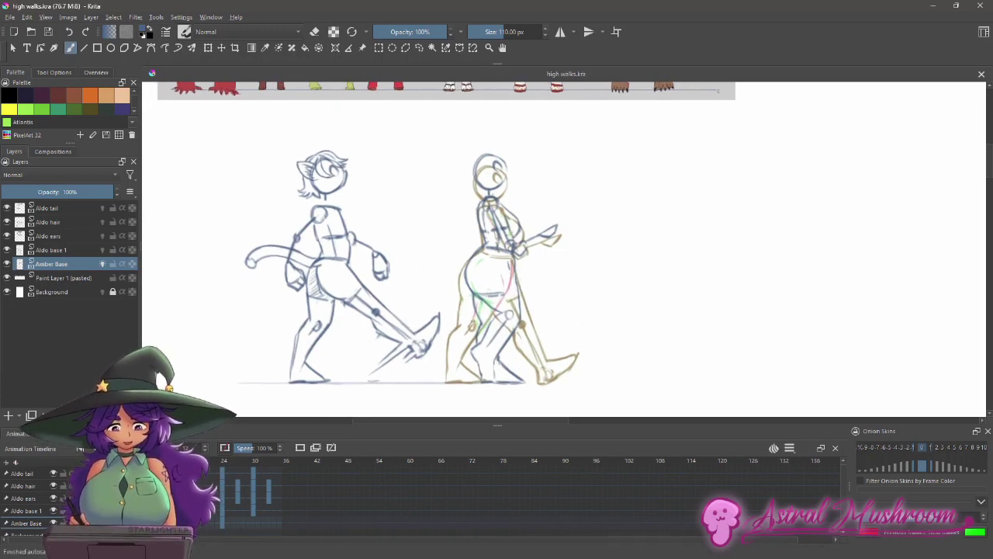
Step: Flip back and forth through the walk frames to compare Aldo's passing and leg-reaching poses with Amber's
key(Left)
key(Right)
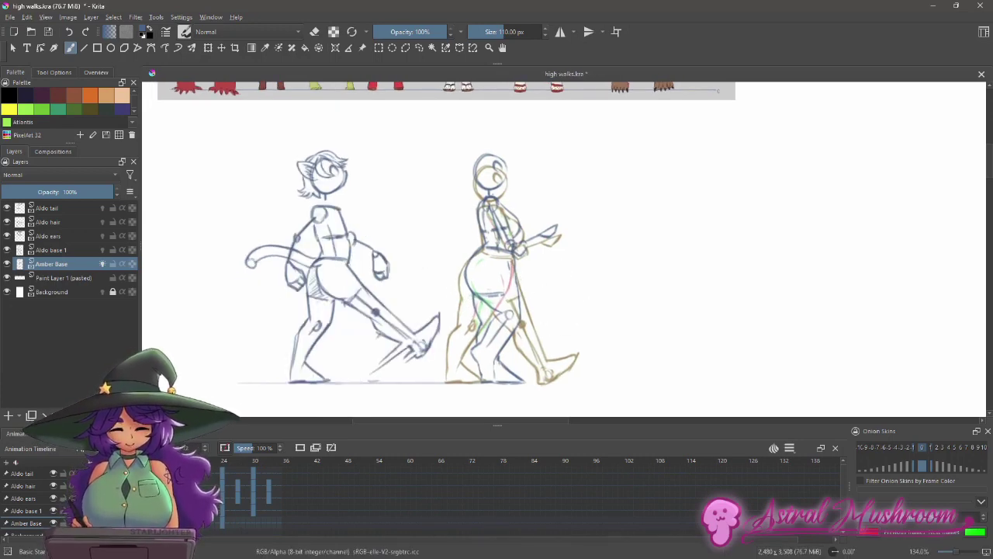
key(Left)
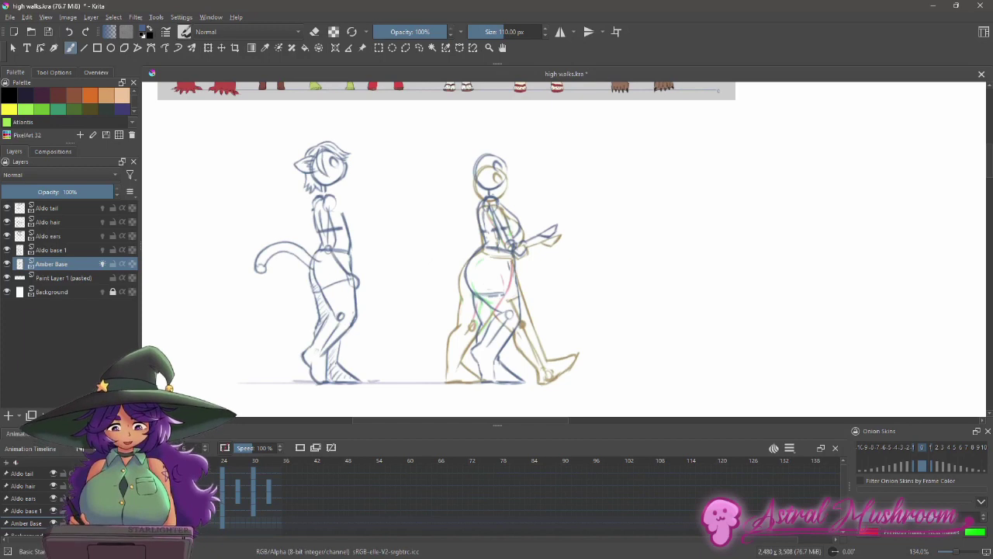
key(Right)
key(Left)
key(Right)
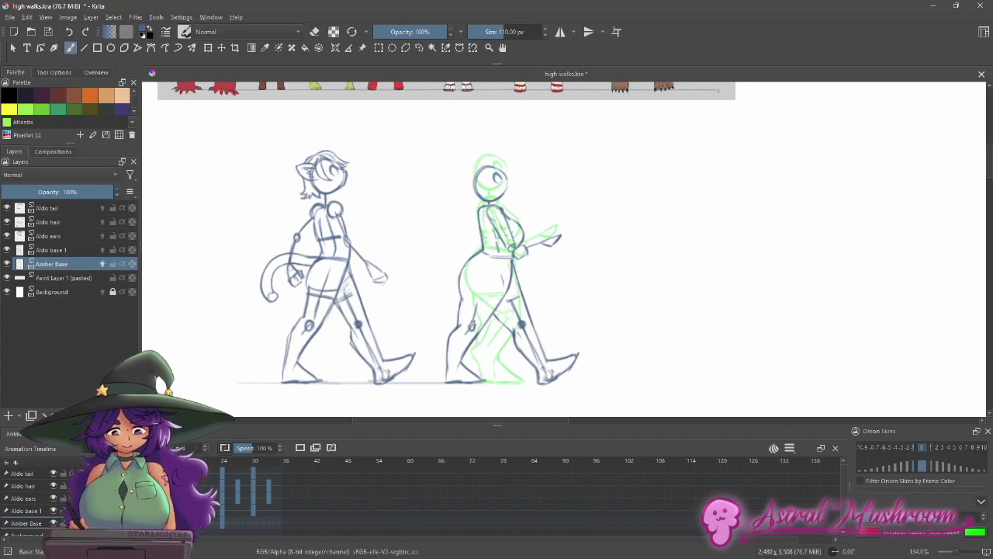
key(Right)
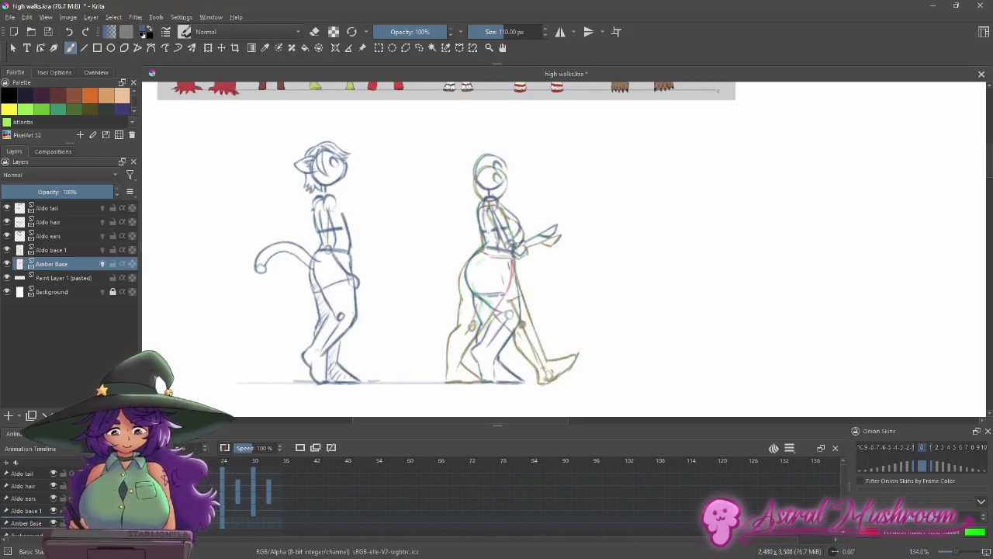
key(Right)
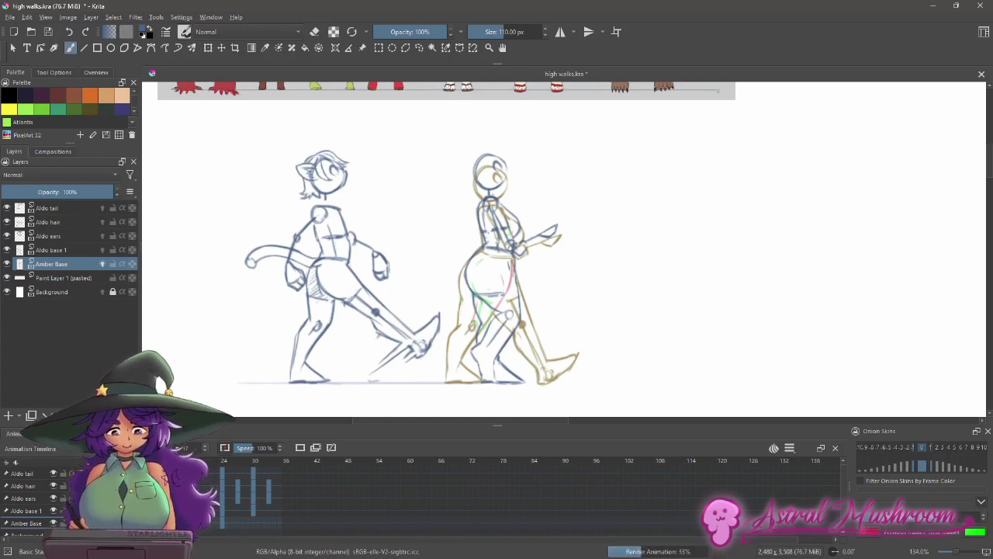
key(Right)
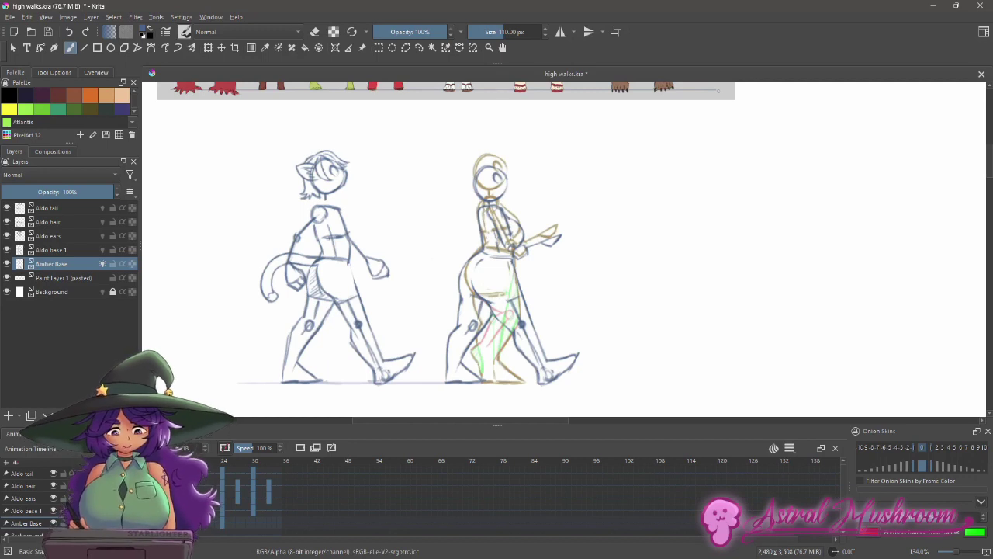
key(Left)
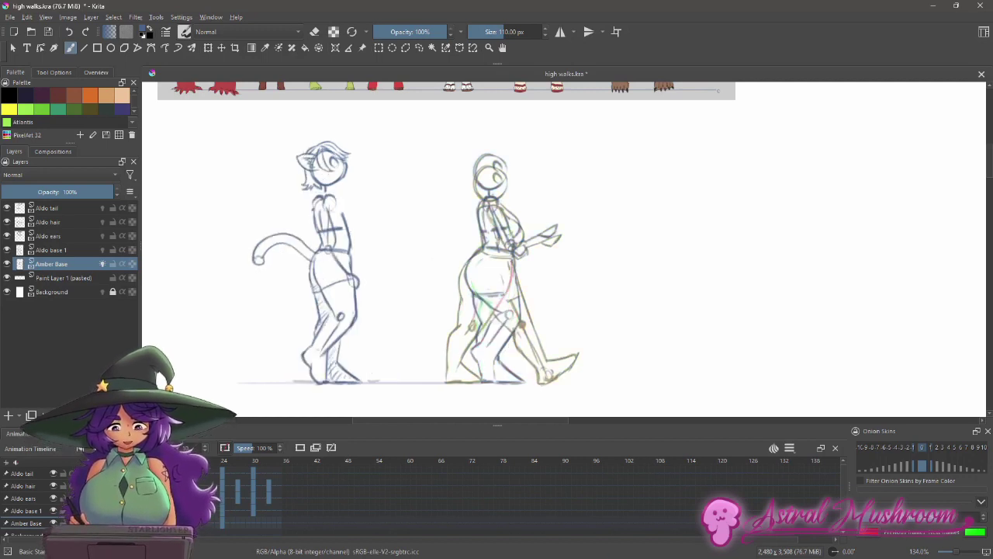
key(Left)
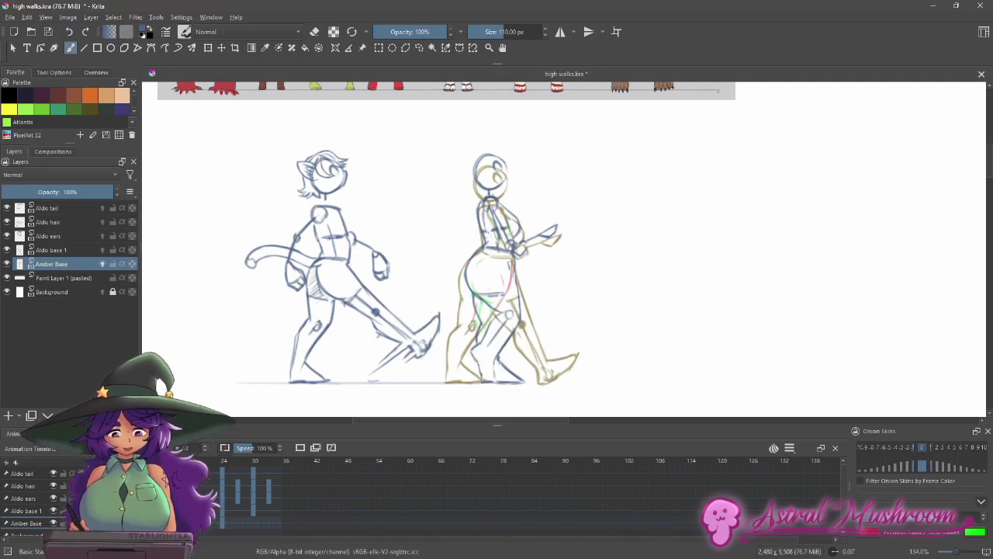
key(Right)
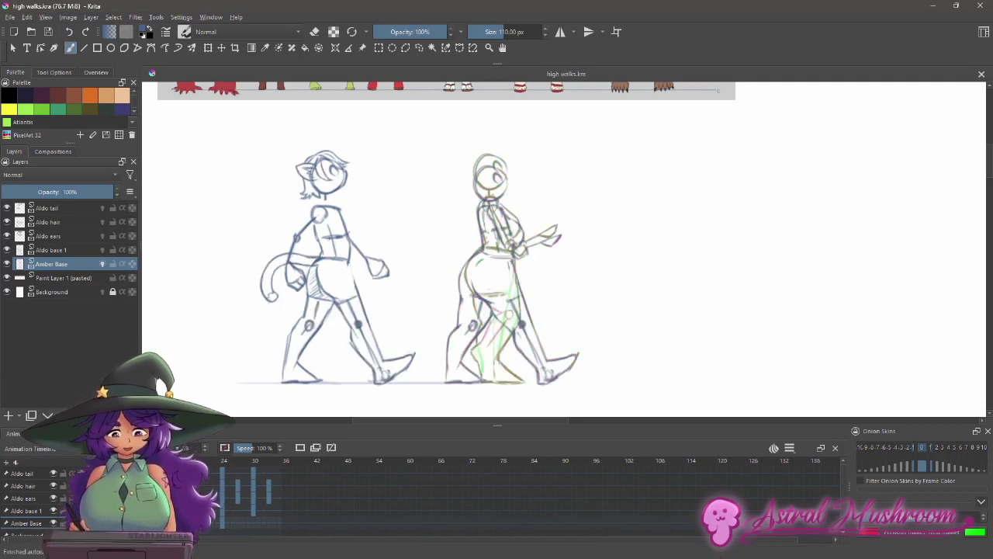
Step: Duplicate Amber's contact pose into a new Amber Base keyframe on the frame where Aldo's front leg reaches forward
key(Right)
key(Left)
key(Right)
mouse_move(579, 281)
mouse_down()
mouse_move(557, 295)
mouse_move(560, 284)
mouse_up()
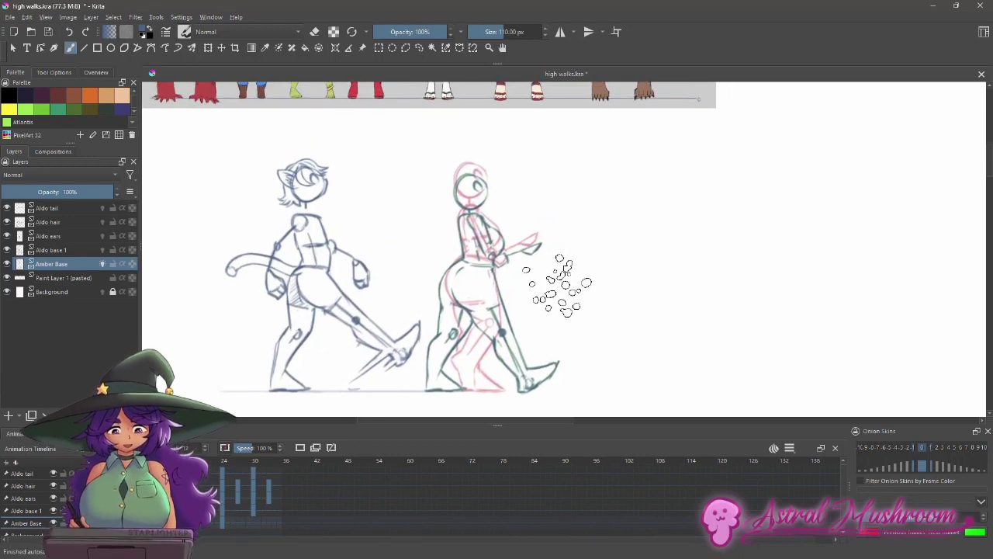
Step: Lasso Amber's upper body and leading leg, move them slightly upward, and clear the selection
key(l)
mouse_move(483, 342)
mouse_down()
mouse_move(465, 314)
mouse_move(442, 315)
mouse_move(426, 282)
mouse_move(425, 172)
mouse_move(529, 165)
mouse_move(584, 303)
mouse_move(555, 399)
mouse_move(497, 377)
mouse_up()
key(t)
drag(509, 268, 508, 266)
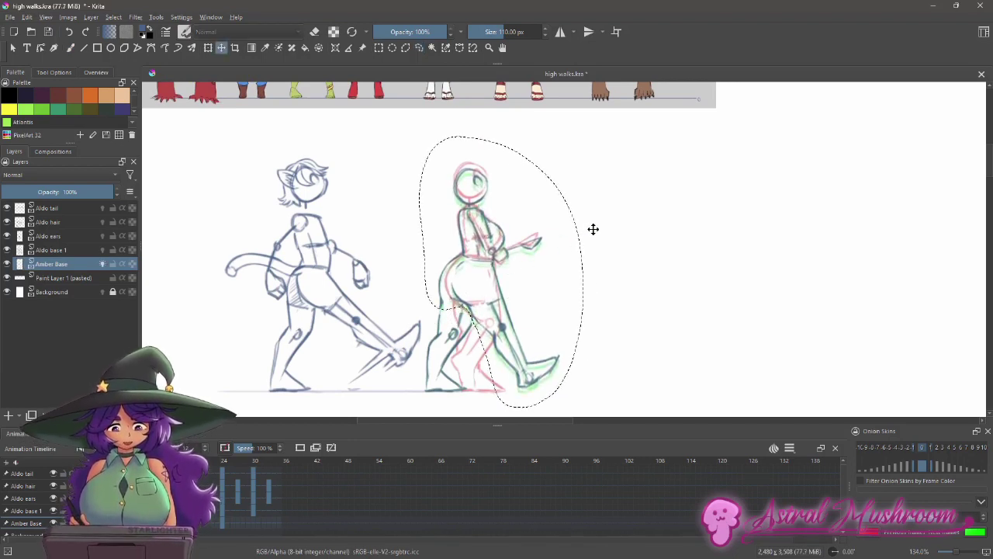
click(419, 48)
click(603, 196)
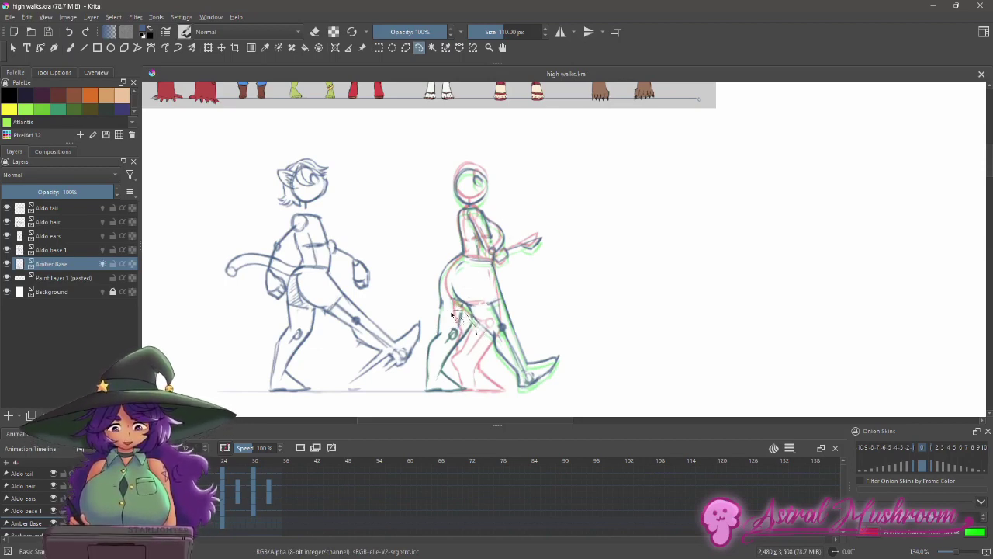
Step: Lasso Amber's rear lower leg, move it forward under her body, and deselect it
mouse_move(427, 323)
mouse_down()
mouse_move(415, 398)
mouse_move(499, 381)
mouse_up()
key(t)
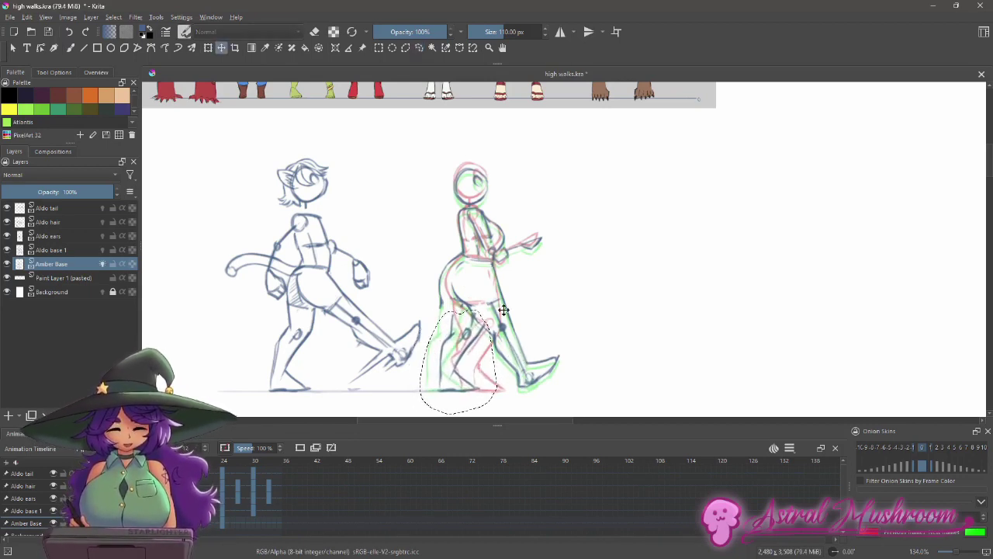
key(b)
key(ctrl+shift+a)
key(e)
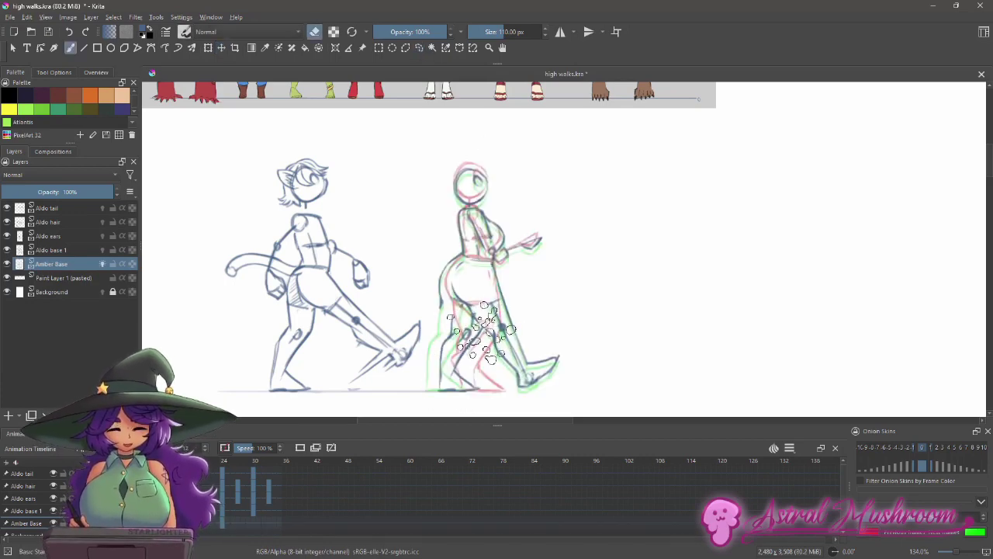
Step: Clean up the curve of Amber's hips and the area where it meets her rear thigh
click(7, 264)
click(7, 264)
click(7, 264)
click(7, 263)
mouse_move(441, 290)
mouse_down()
mouse_move(443, 312)
mouse_move(442, 284)
mouse_move(451, 299)
mouse_up()
key(e)
key(e)
key(e)
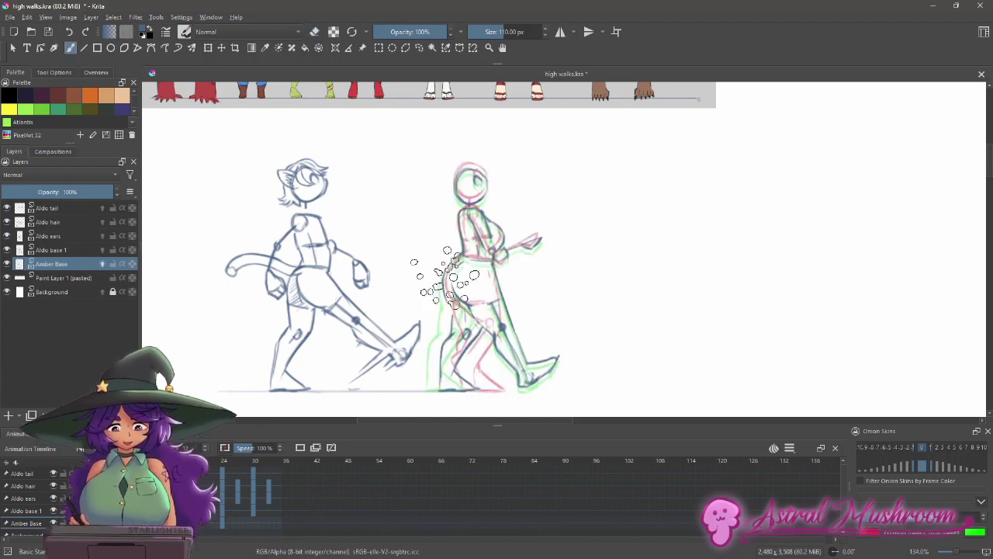
scroll(456, 273, up, 1)
key(e)
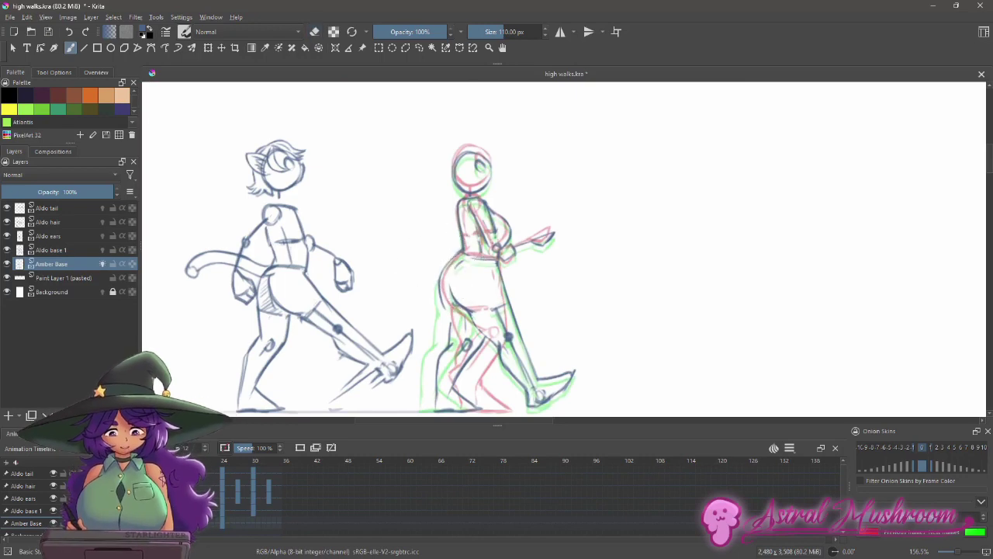
key(e)
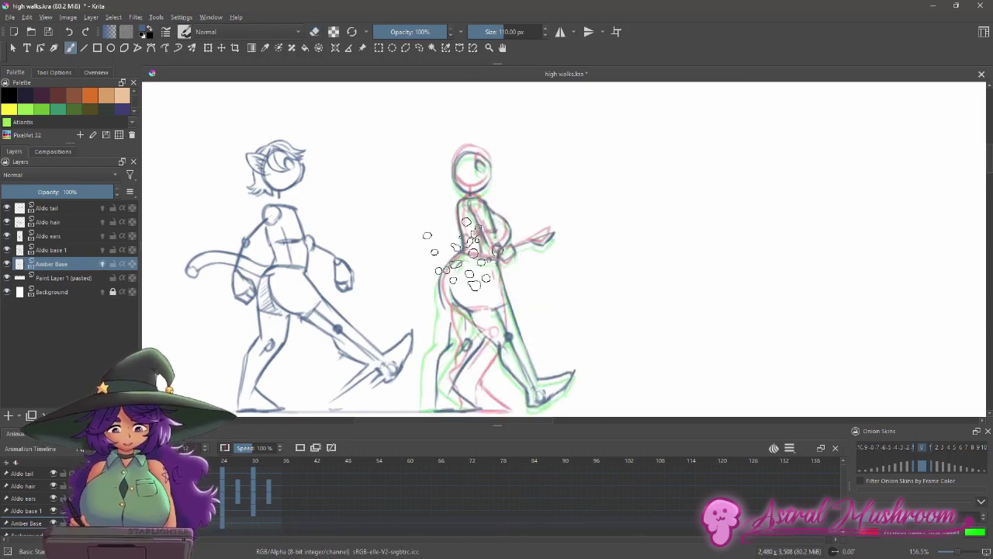
Step: Redraw Amber's rear thigh lines to connect the hips with the shifted lower leg, and save the document
drag(481, 325, 489, 310)
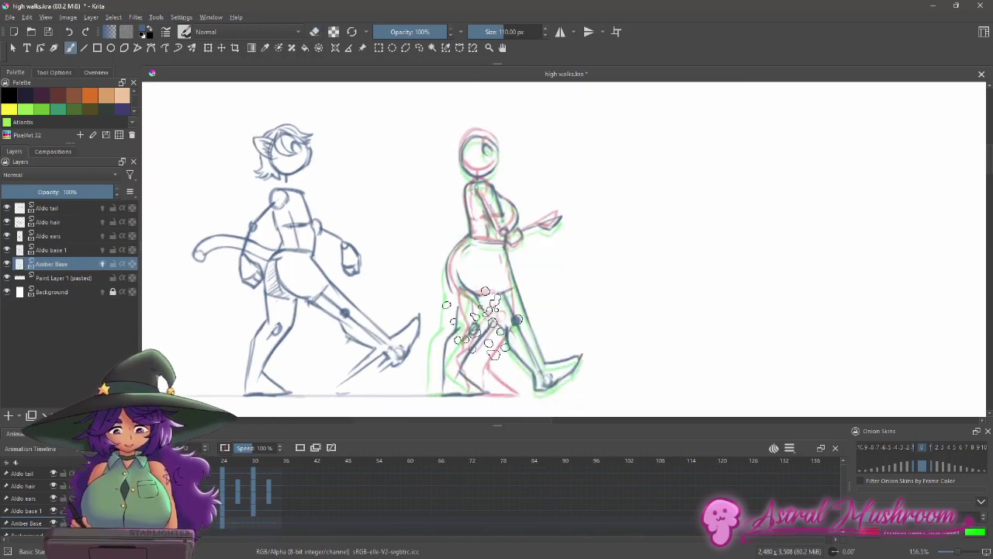
drag(477, 380, 459, 365)
key(e)
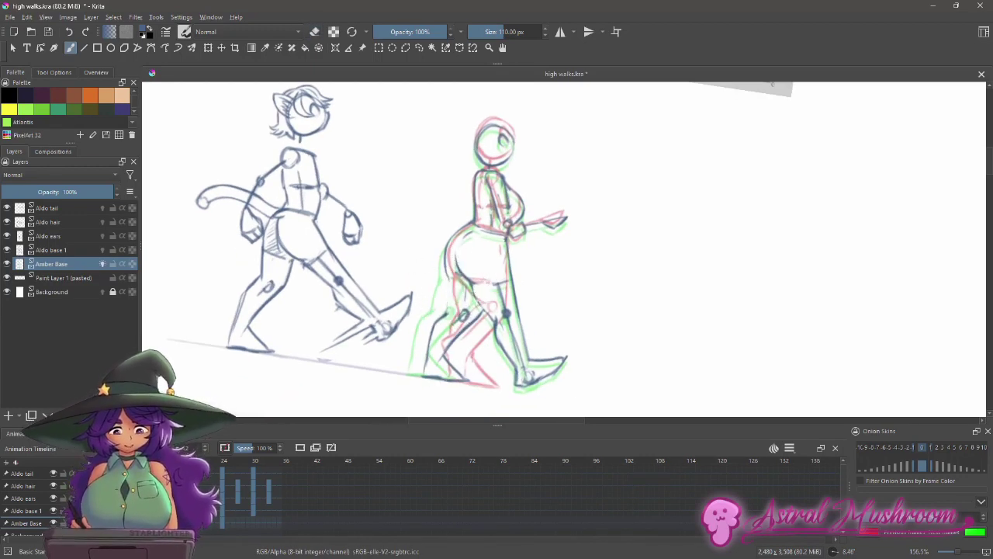
key(space)
key(space)
drag(485, 297, 479, 305)
key(5)
key(space)
key(space)
drag(533, 319, 542, 310)
key(ctrl+s)
drag(584, 273, 579, 271)
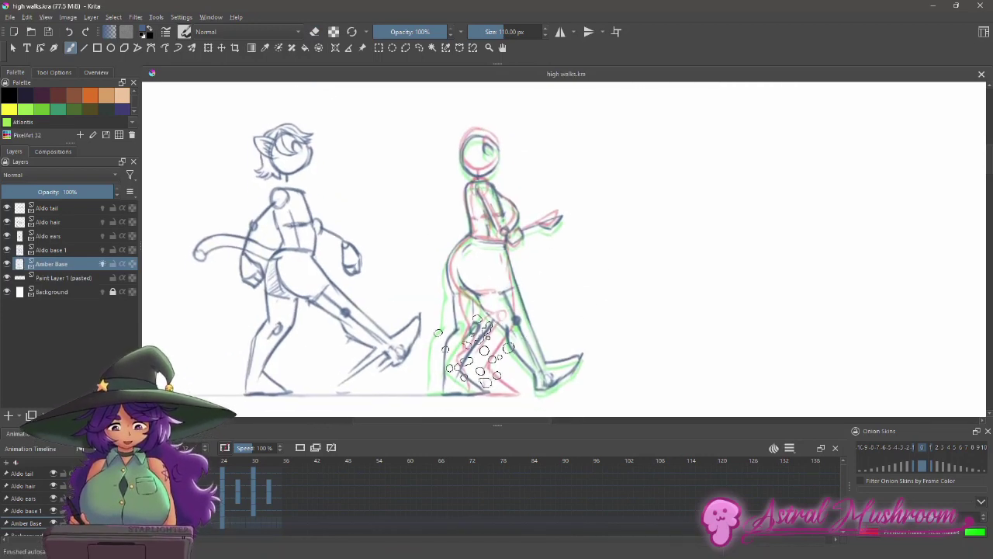
Step: Lasso Amber's whole leading leg and rotate it slightly forward, away from her rear leg
drag(582, 339, 603, 344)
key(5)
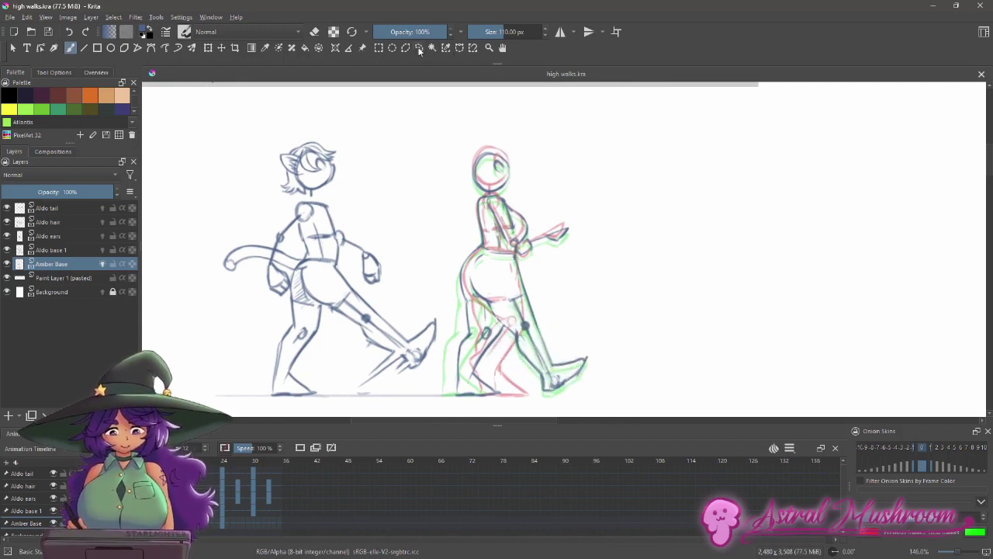
mouse_move(494, 320)
mouse_down()
mouse_move(593, 365)
mouse_move(497, 315)
mouse_up()
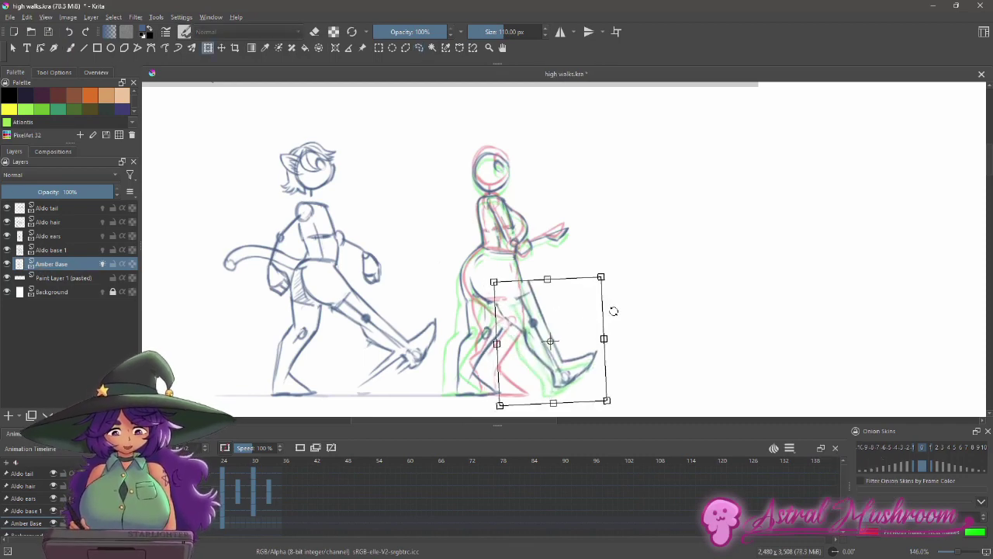
key(Return)
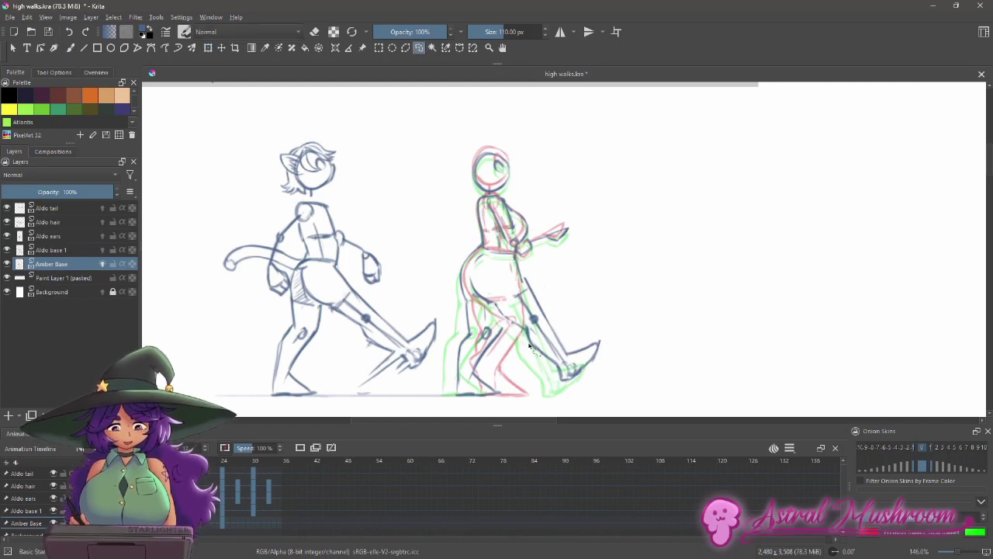
Step: Rotate Amber's leading lower leg back down from the knee, and clear the selection
key(ctrl+t)
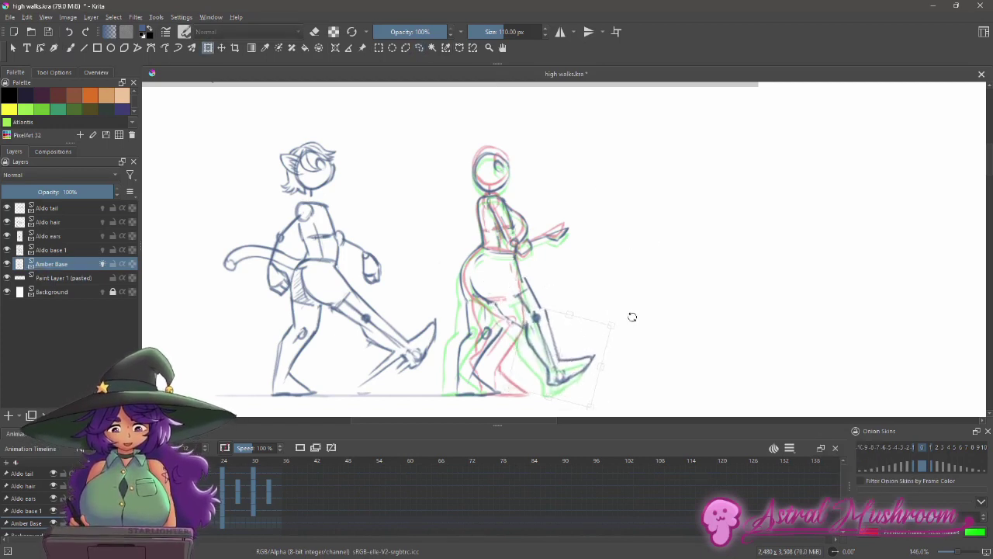
key(Return)
key(ctrl+t)
key(Return)
key(ctrl+shift+a)
key(b)
Step: Redraw the front of Amber's leading thigh to close the gap between her hips and the shifted knee
drag(517, 269, 514, 262)
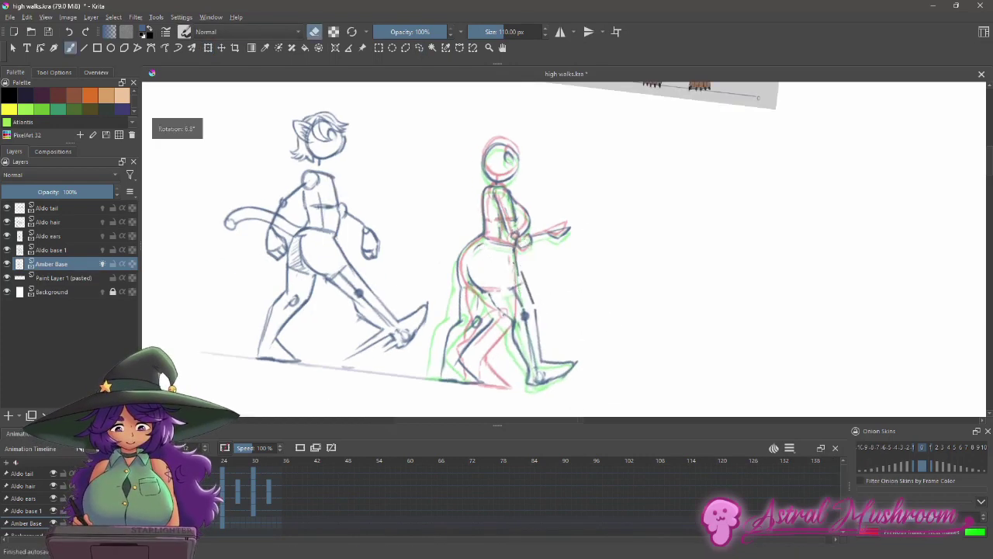
key(e)
drag(492, 410, 657, 225)
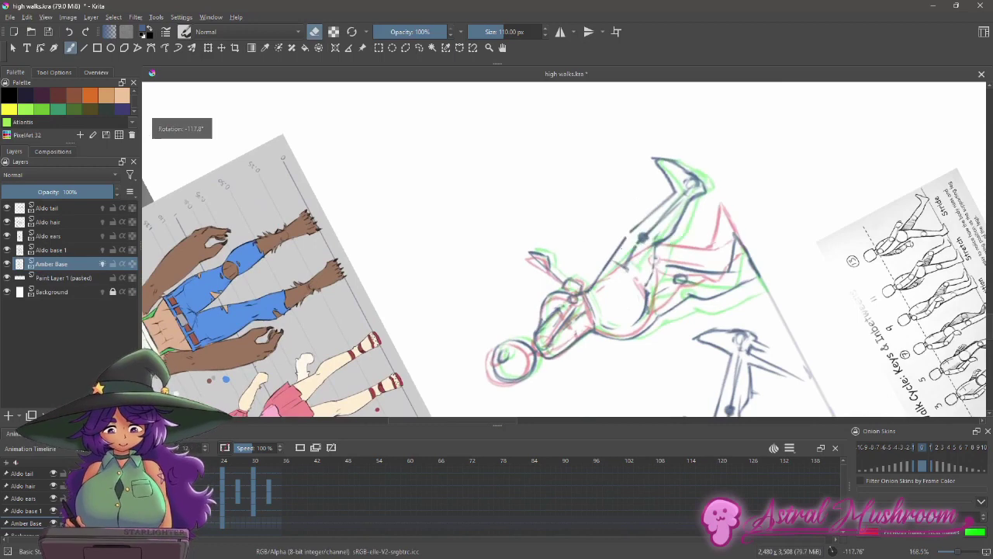
key(e)
key(e)
key(e)
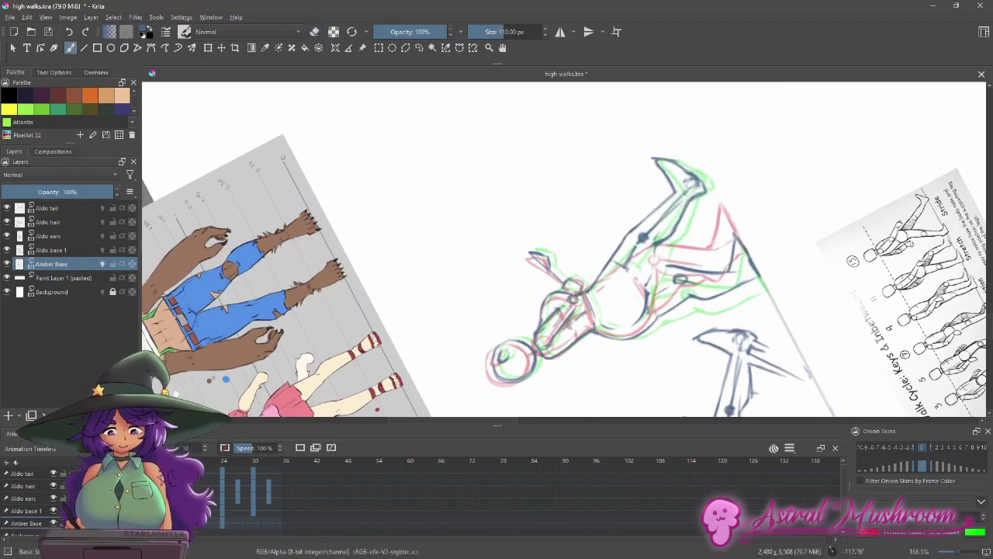
mouse_move(644, 248)
mouse_down()
mouse_move(613, 295)
mouse_move(557, 301)
mouse_up()
key(e)
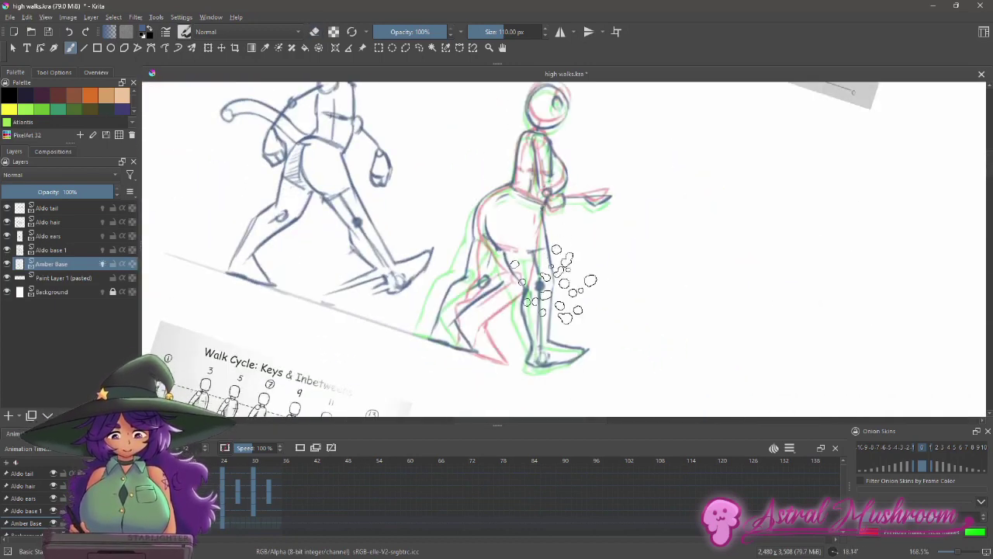
Step: Clean up the calf contour of Amber's leading leg, and save the document
key(e)
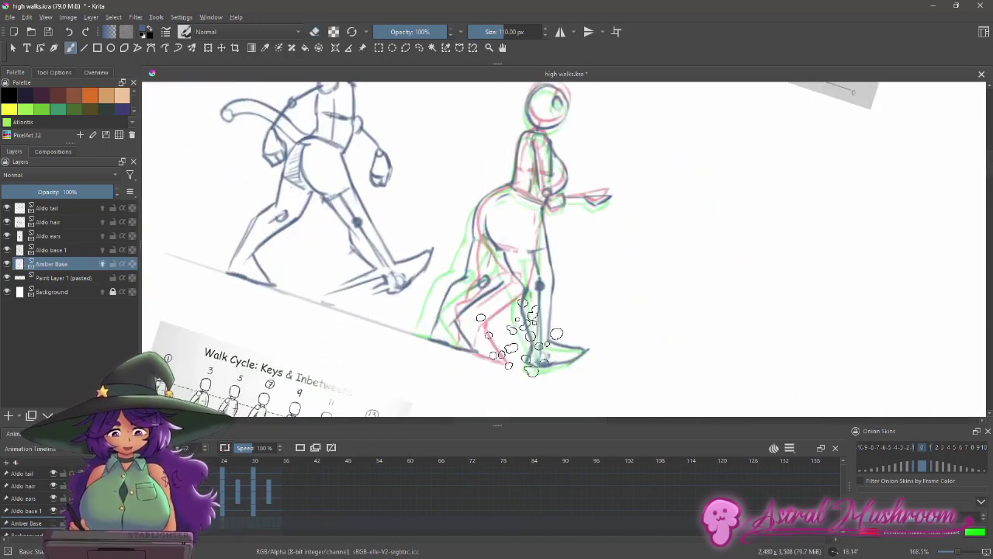
drag(521, 332, 571, 338)
drag(610, 268, 609, 288)
key(ctrl+s)
key(e)
key(e)
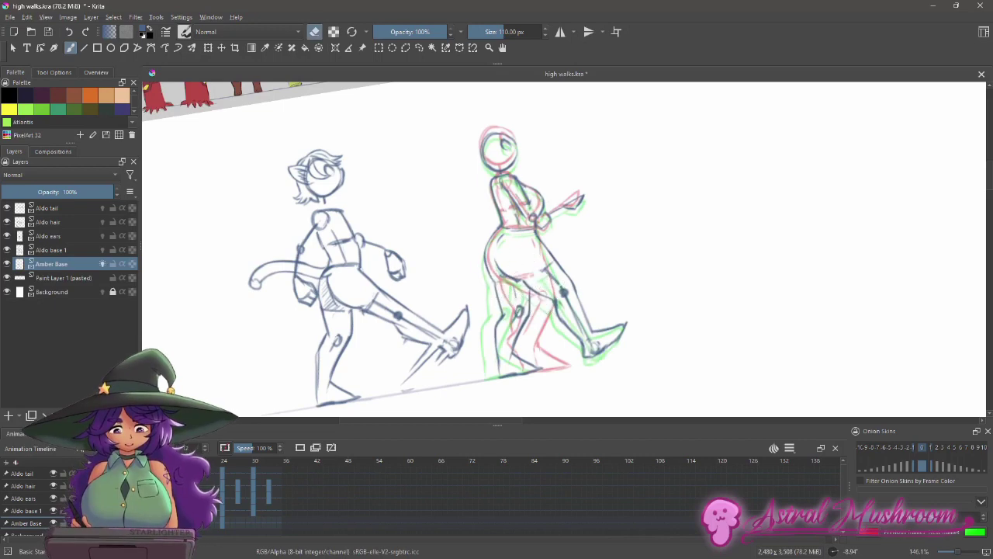
Step: Clean up the underside of Amber's leading thigh between the hips and the knee, and save the document
key(h)
key(h)
key(5)
drag(505, 332, 552, 334)
key(h)
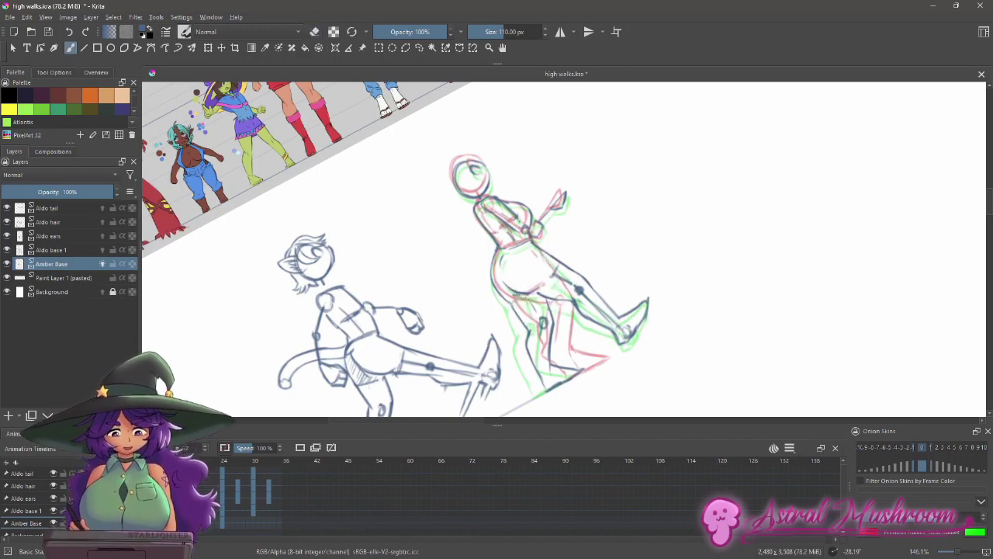
mouse_move(545, 280)
mouse_down()
mouse_move(523, 243)
mouse_move(525, 264)
mouse_up()
key(e)
key(e)
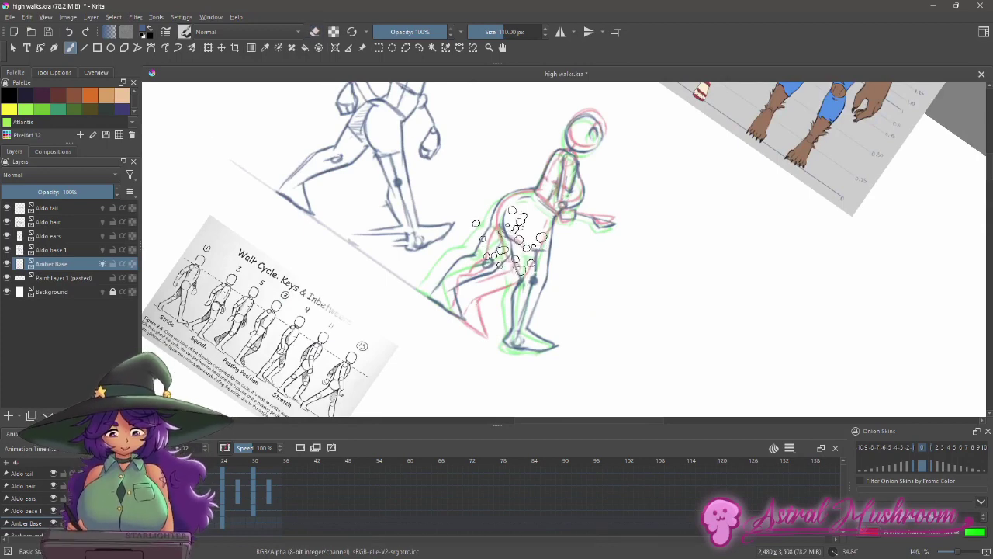
drag(483, 279, 598, 321)
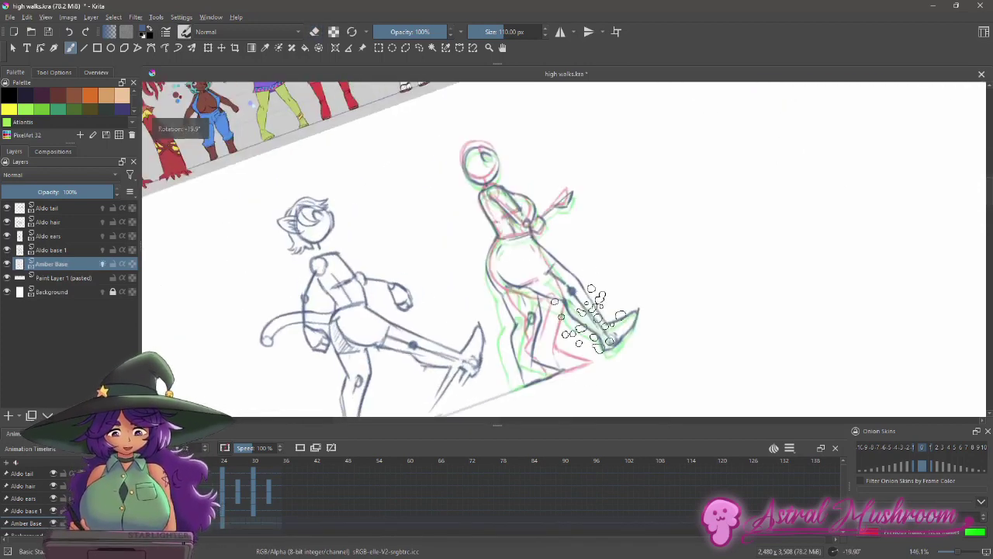
key(5)
drag(627, 236, 620, 250)
key(ctrl+s)
key(e)
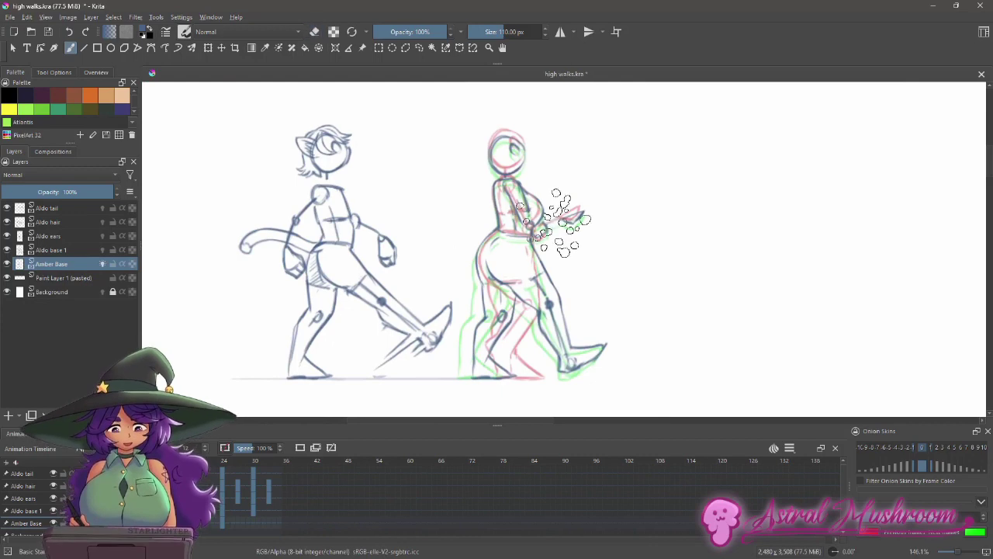
key(e)
drag(586, 218, 576, 236)
key(ctrl+s)
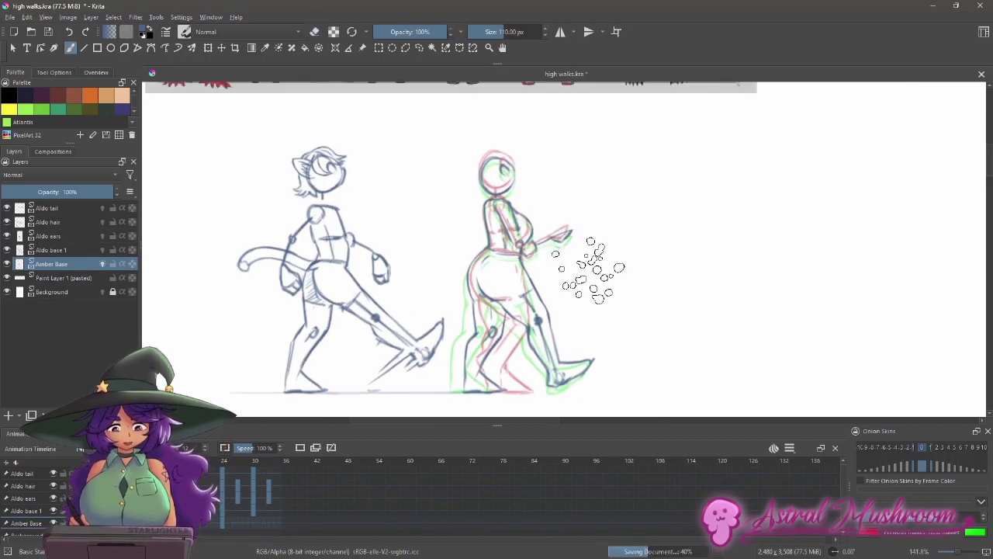
Step: Play back the walks without onion skins and compare Amber's and Aldo's poses with the walk cycle reference
key(Left)
key(space)
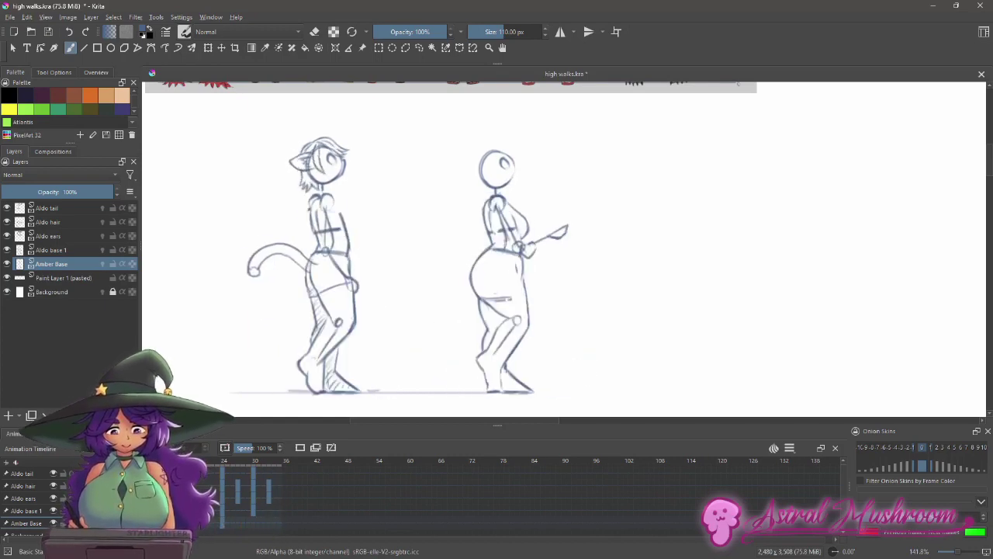
key(space)
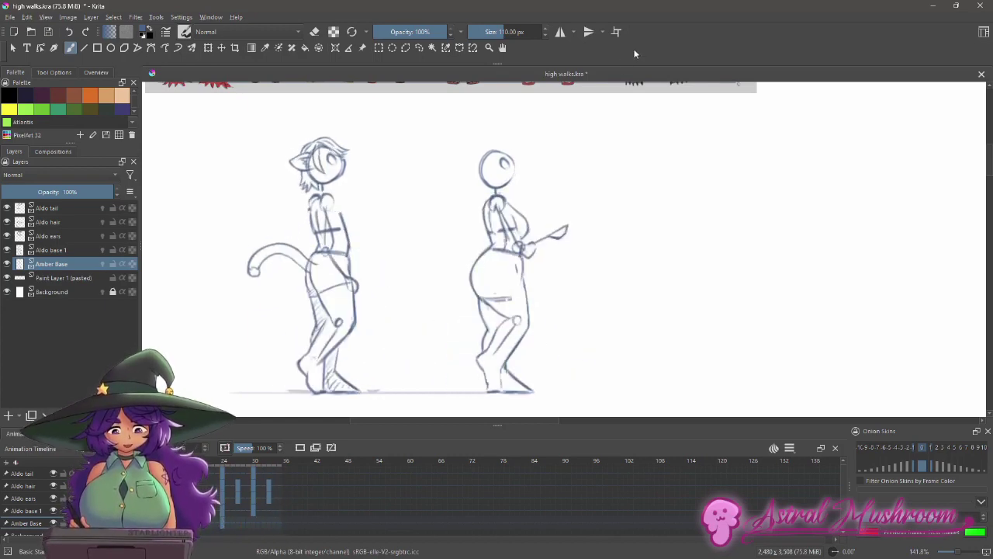
drag(539, 339, 588, 113)
drag(483, 328, 491, 297)
drag(460, 332, 464, 265)
drag(582, 274, 585, 319)
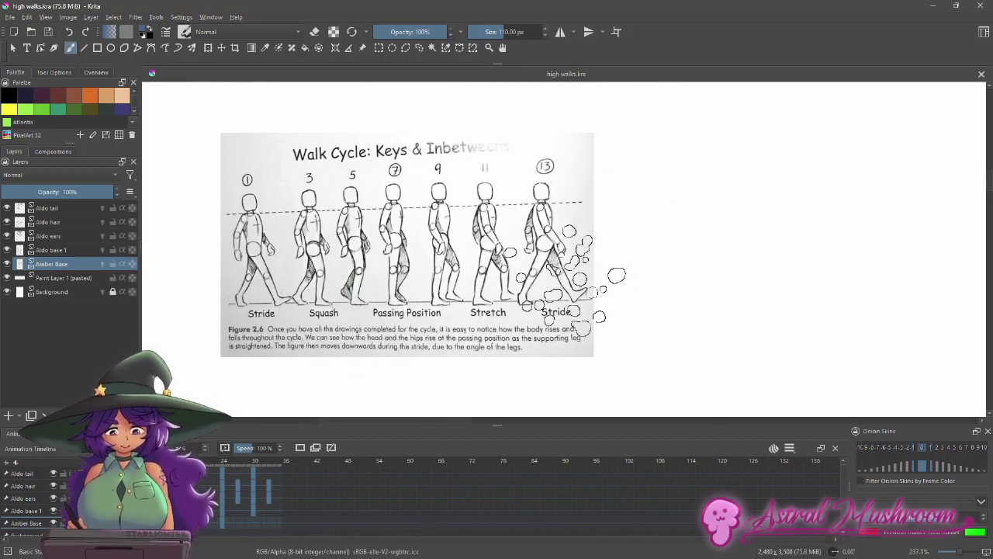
drag(626, 200, 599, 263)
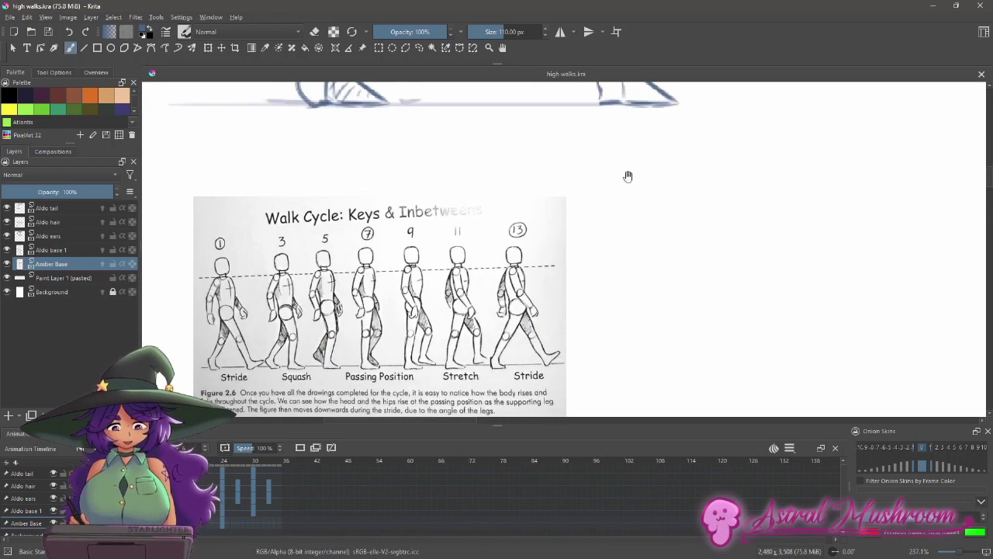
drag(627, 167, 510, 380)
scroll(556, 237, down, 3)
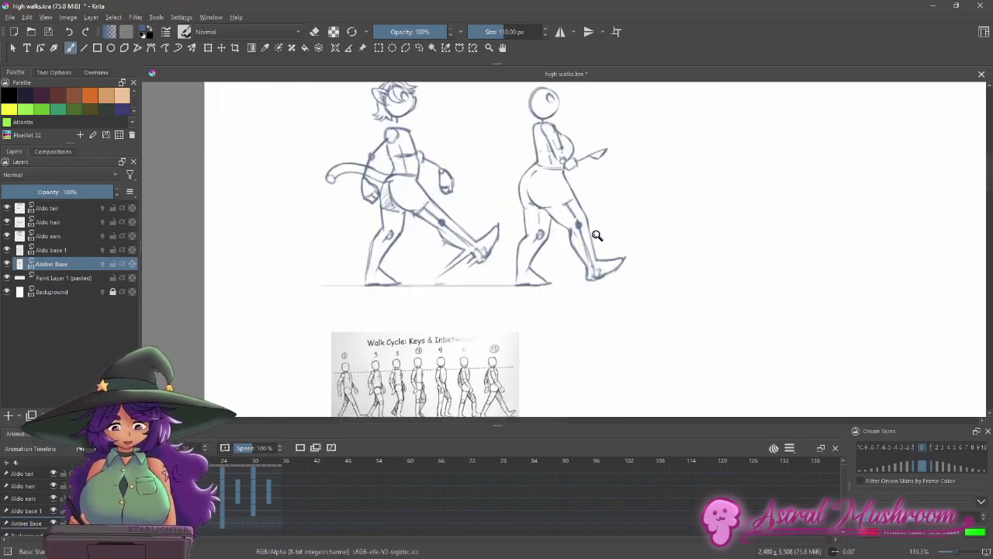
scroll(585, 284, up, 2)
drag(585, 284, 571, 317)
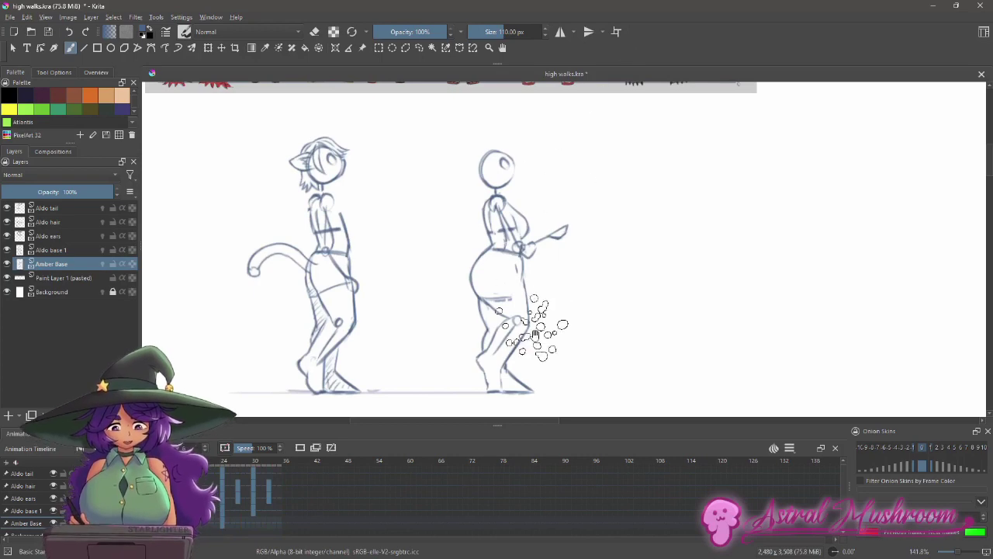
Step: Examine the leg positions of the Stretch and Stride figures in the walk cycle reference
scroll(534, 326, down, 5)
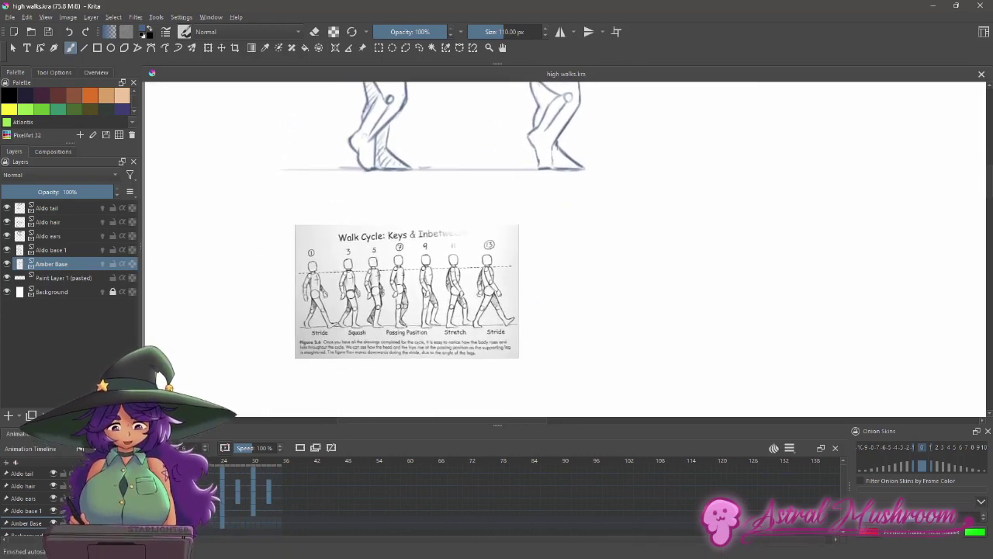
scroll(477, 336, up, 2)
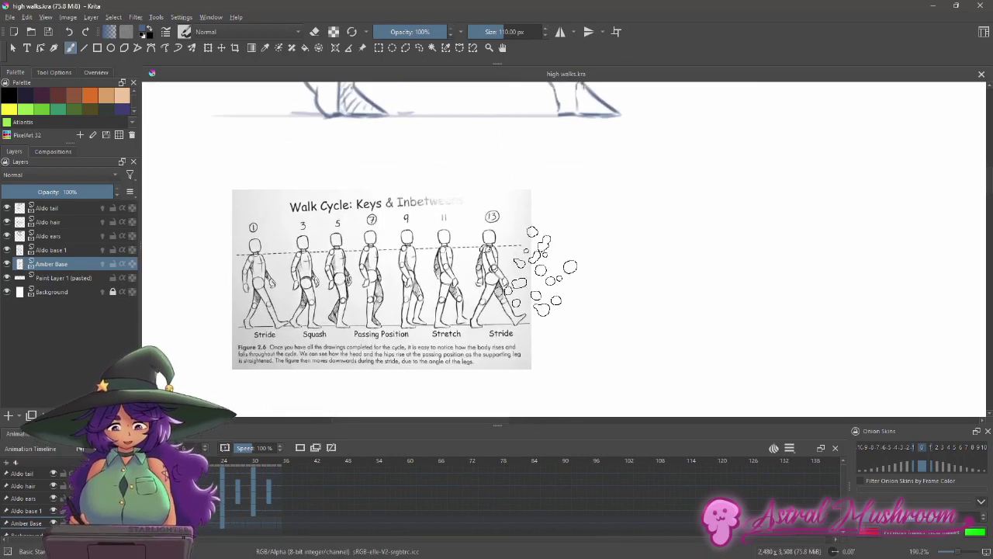
scroll(459, 332, up, 2)
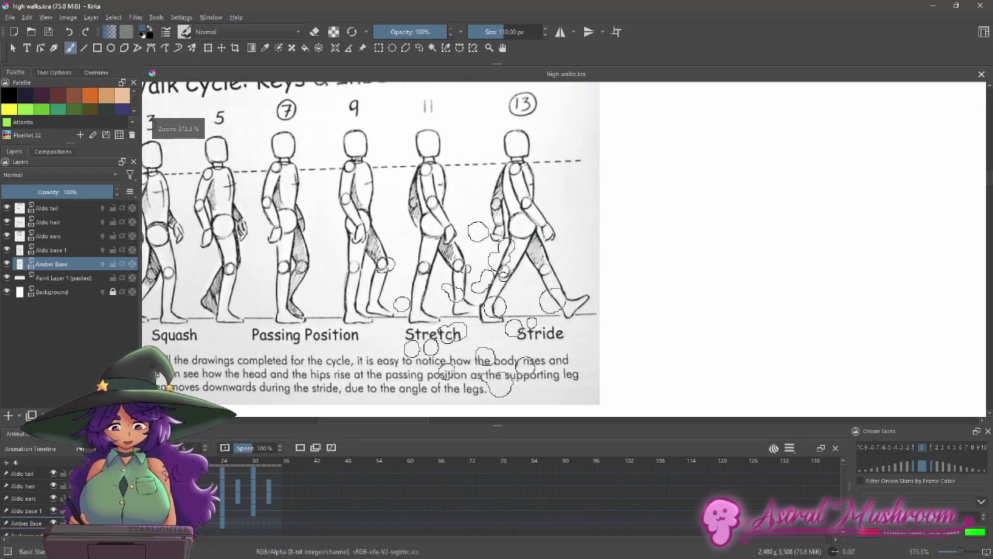
scroll(583, 274, down, 2)
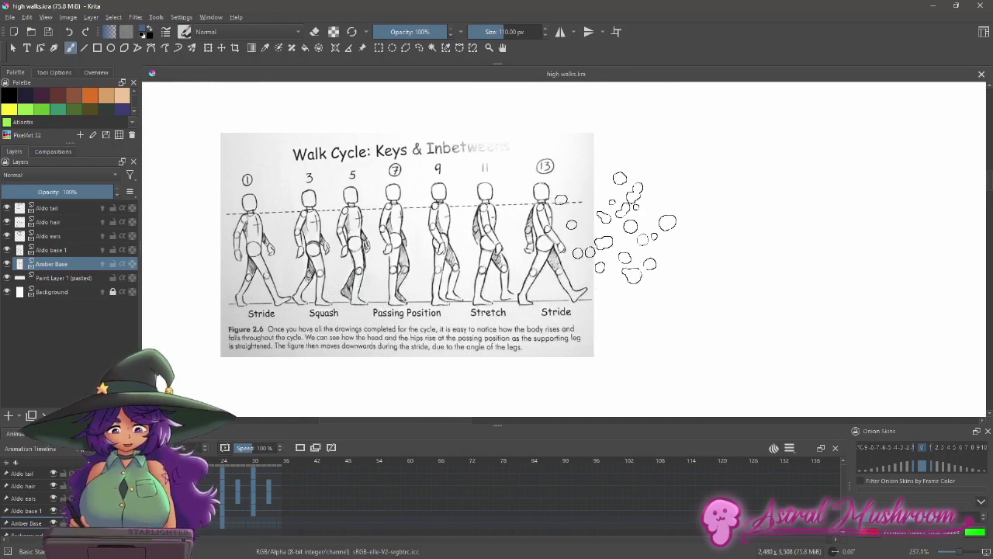
drag(630, 180, 603, 241)
drag(610, 206, 504, 343)
drag(599, 174, 576, 329)
drag(658, 101, 623, 213)
mouse_move(589, 307)
mouse_down()
mouse_move(610, 184)
mouse_move(561, 274)
mouse_move(573, 238)
mouse_move(624, 212)
mouse_up()
Step: On the in-between frame, lasso Amber's leading lower leg, rotate it down and back from the knee, and deselect it
click(213, 462)
drag(623, 225, 575, 292)
key(h)
key(h)
key(e)
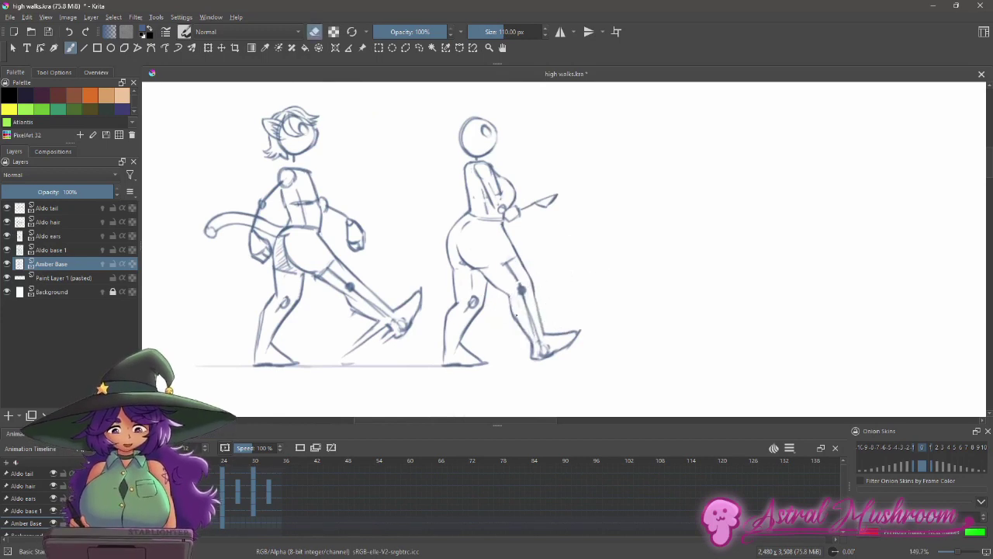
key(e)
drag(514, 293, 500, 327)
key(l)
drag(491, 324, 505, 403)
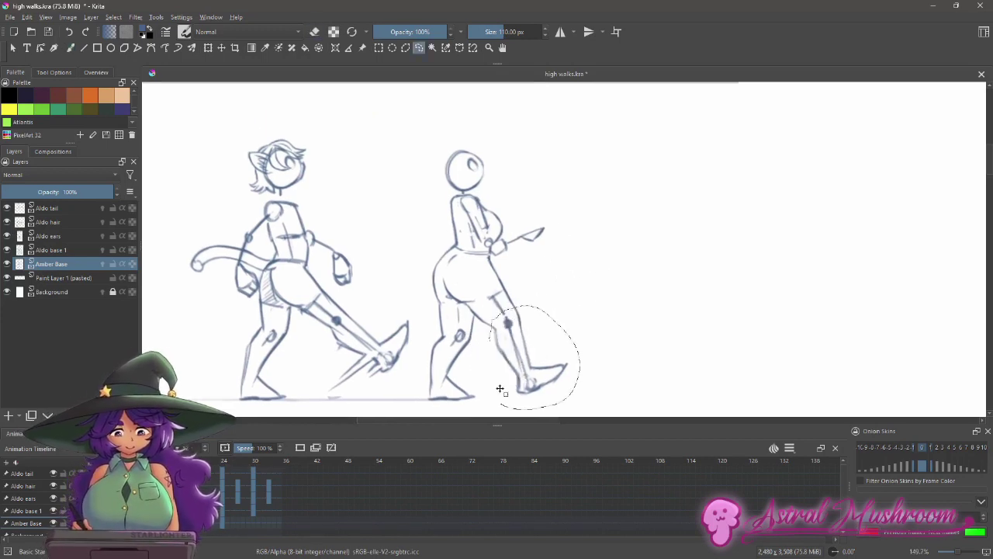
key(ctrl+t)
mouse_move(594, 310)
mouse_down()
mouse_move(561, 333)
mouse_move(590, 280)
mouse_up()
key(Return)
click(421, 48)
click(582, 334)
Step: Lasso the leading lower leg again, rotate it slightly further toward the ground, clear the selection, and save the document
key(b)
key(e)
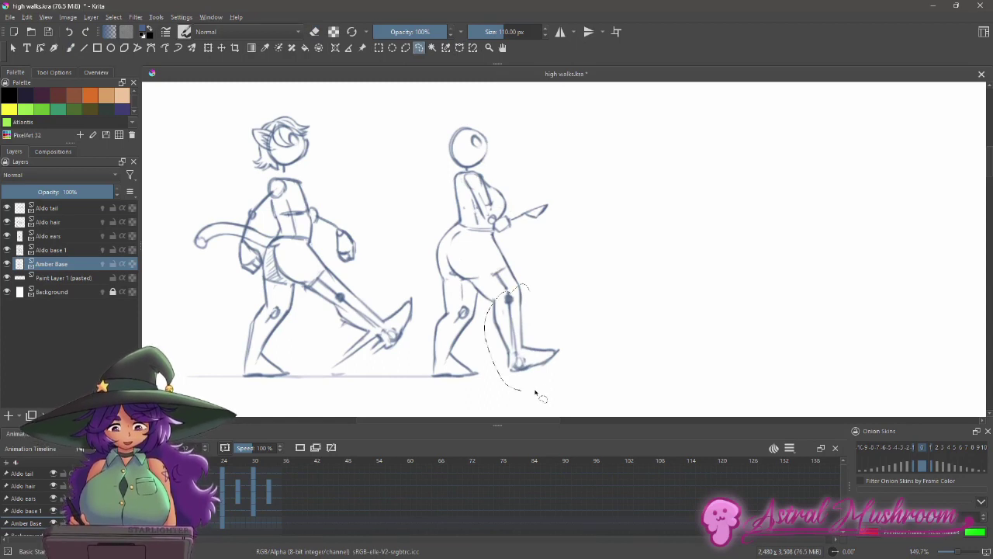
key(ctrl+t)
drag(568, 301, 569, 311)
drag(547, 314, 577, 308)
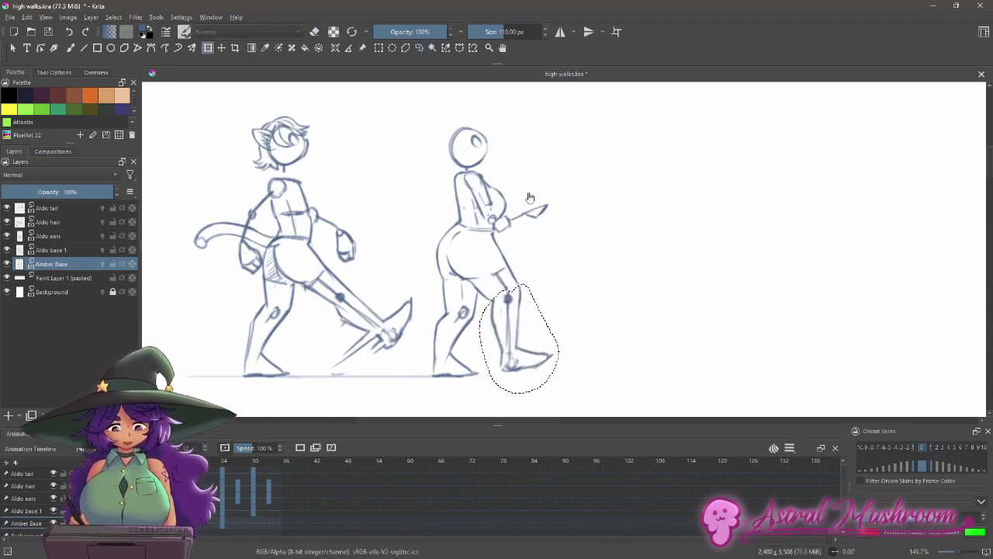
click(604, 231)
key(b)
key(ctrl+s)
Step: Clean up the lines around Amber's leading knee so the thigh connects smoothly with the rotated lower leg
key(e)
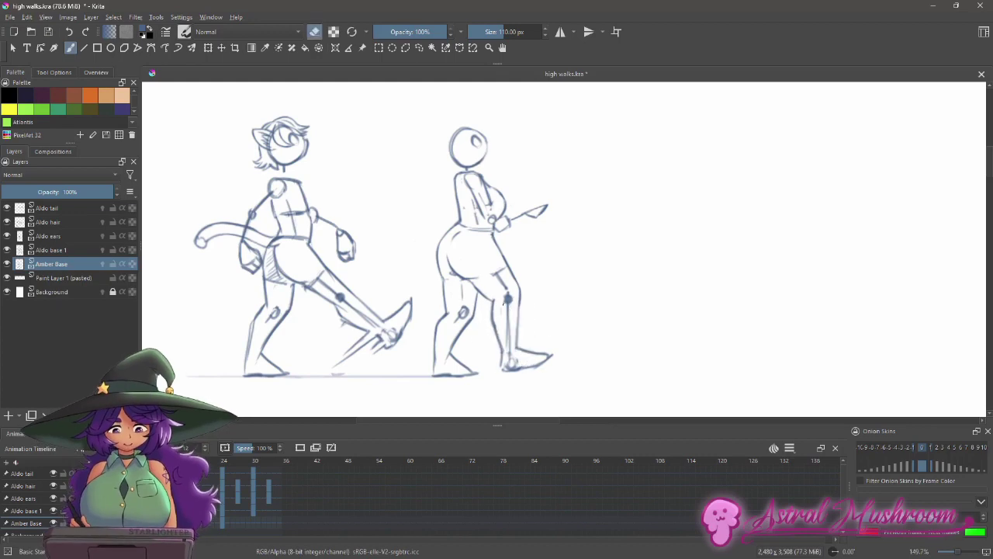
key(Right)
drag(931, 313, 608, 314)
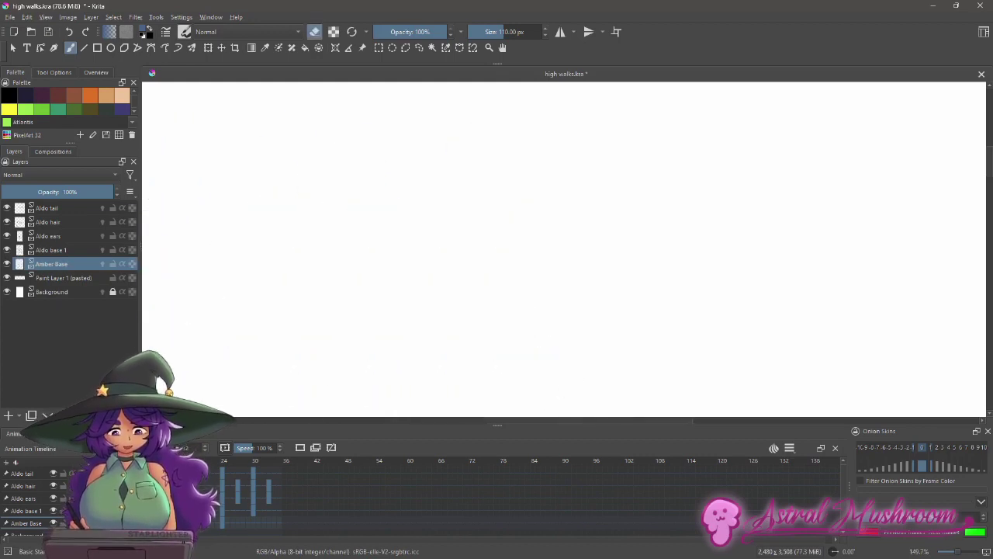
drag(437, 340, 488, 366)
drag(457, 291, 672, 271)
drag(523, 255, 523, 171)
mouse_move(443, 338)
mouse_down()
mouse_move(463, 361)
mouse_move(609, 373)
mouse_up()
drag(581, 304, 570, 252)
drag(499, 344, 526, 357)
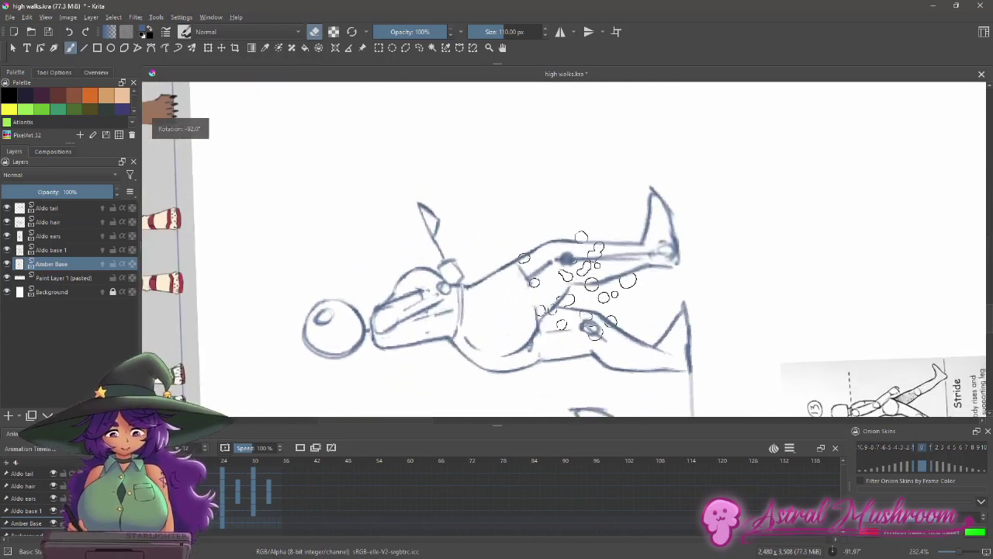
key(e)
key(5)
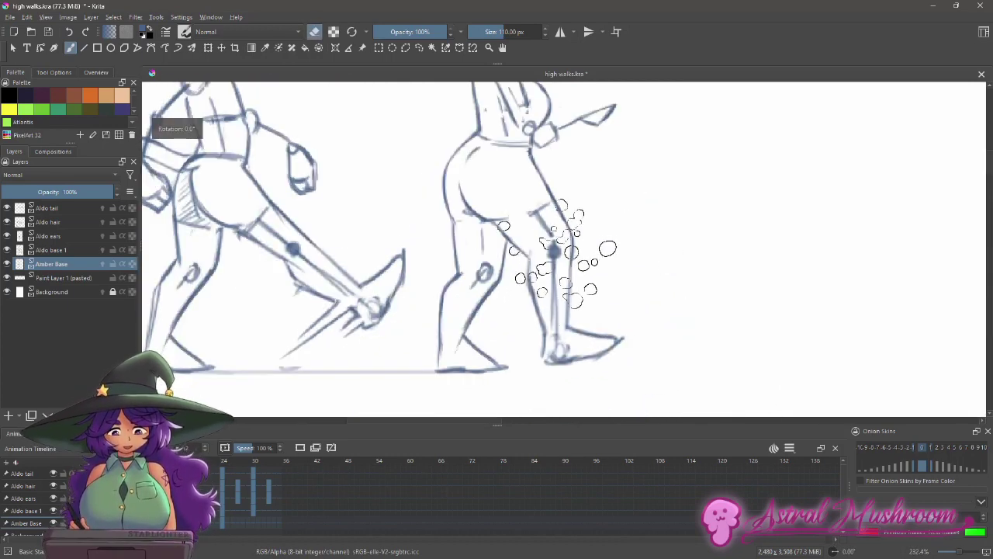
Step: Erase Amber's leading foot on the in-between frame and redraw it at a flatter angle with its ankle joint
key(e)
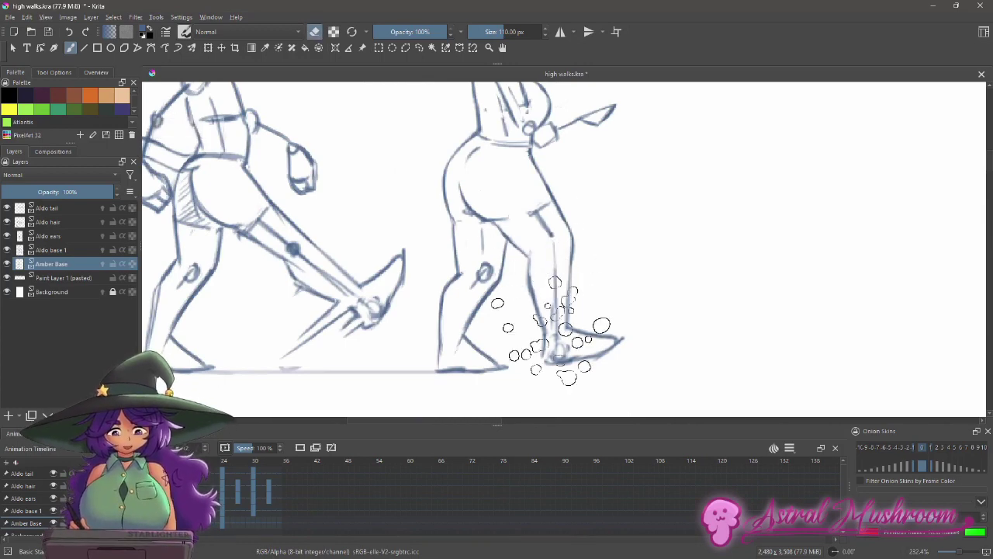
mouse_move(609, 353)
mouse_down()
mouse_move(639, 302)
mouse_move(635, 256)
mouse_move(623, 330)
mouse_up()
key(e)
key(ctrl+z)
drag(606, 334, 619, 317)
key(e)
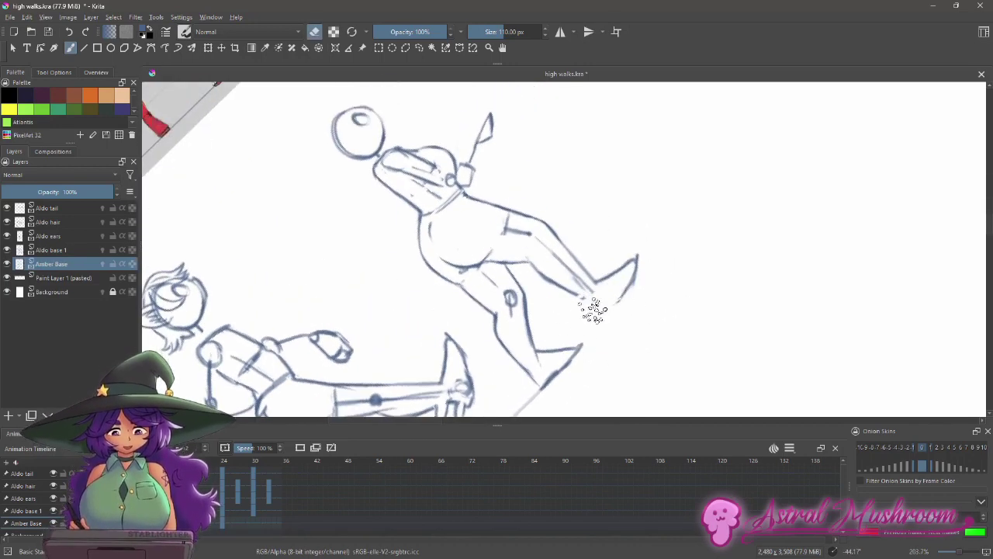
key(e)
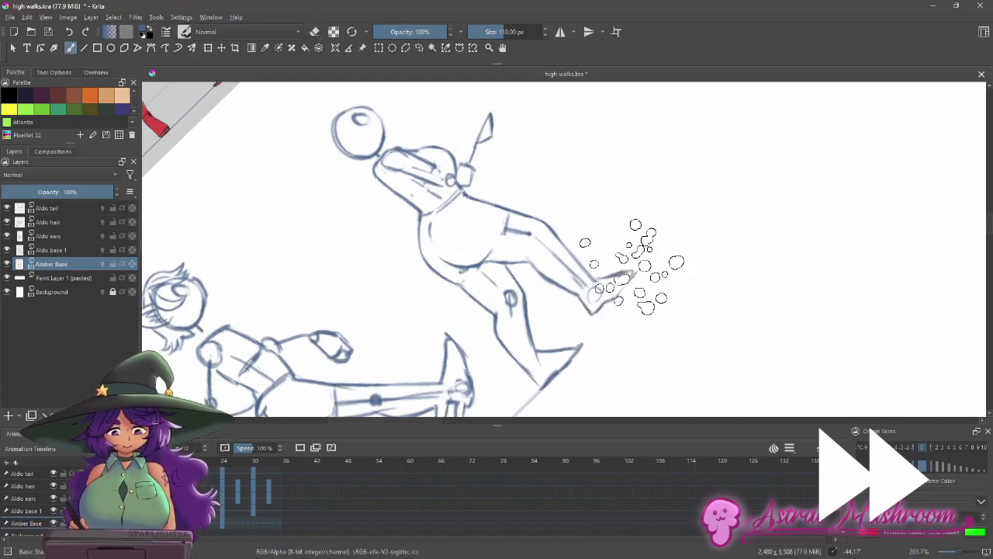
key(e)
key(e)
mouse_move(637, 269)
mouse_down()
mouse_move(596, 312)
mouse_move(618, 302)
mouse_up()
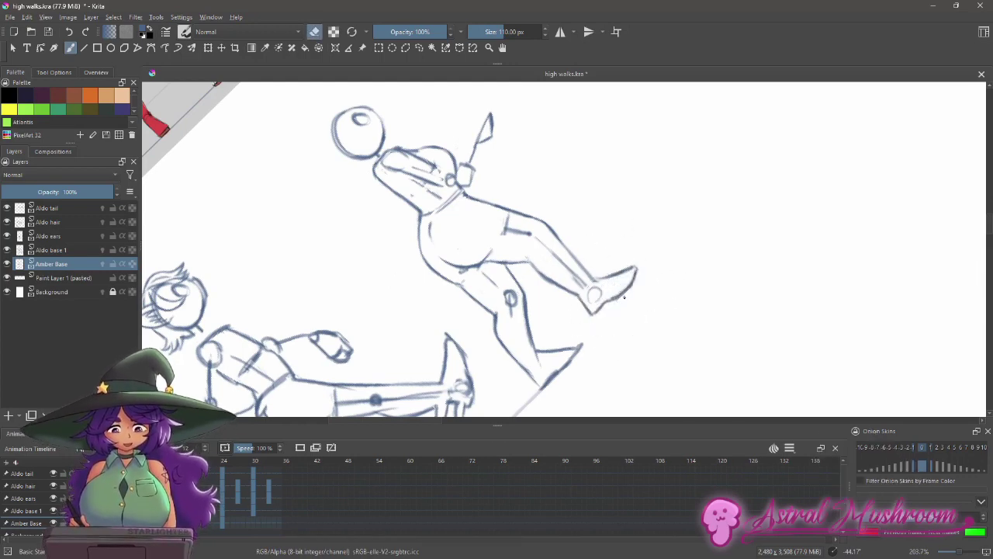
Step: Refine the toe, sole and heel outlines of Amber's leading foot and erase the ankle joint circle
key(e)
key(5)
key(h)
key(h)
drag(603, 274, 578, 328)
drag(568, 373, 659, 249)
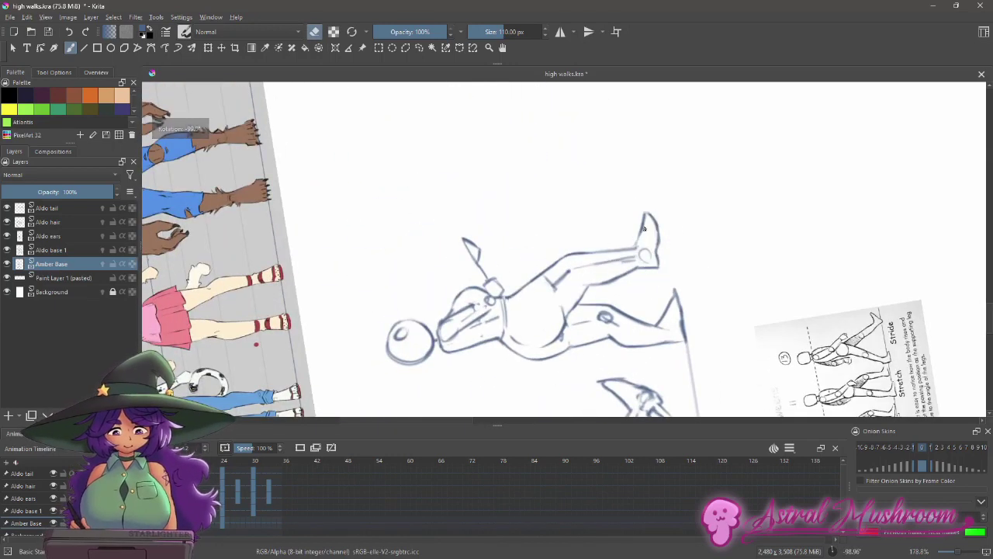
key(e)
key(e)
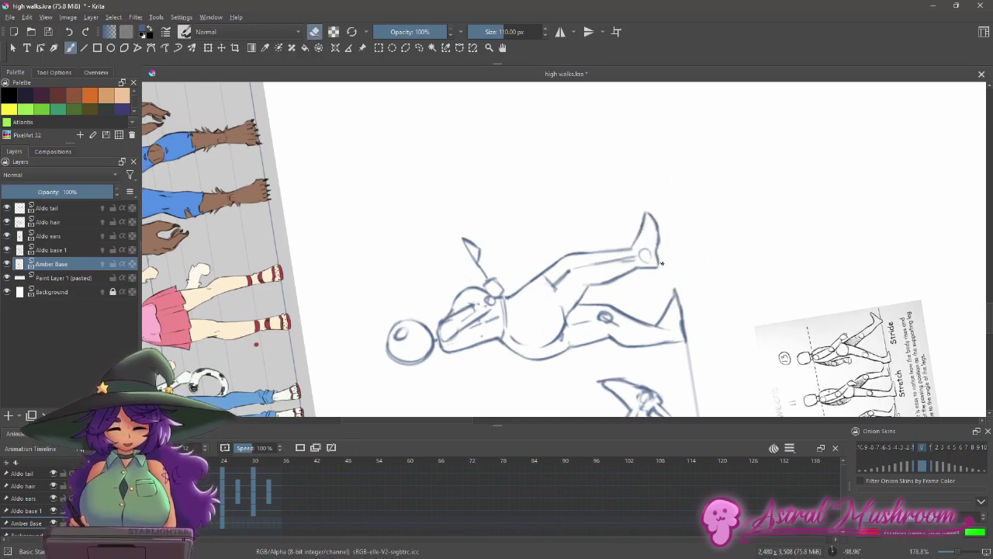
key(e)
key(e)
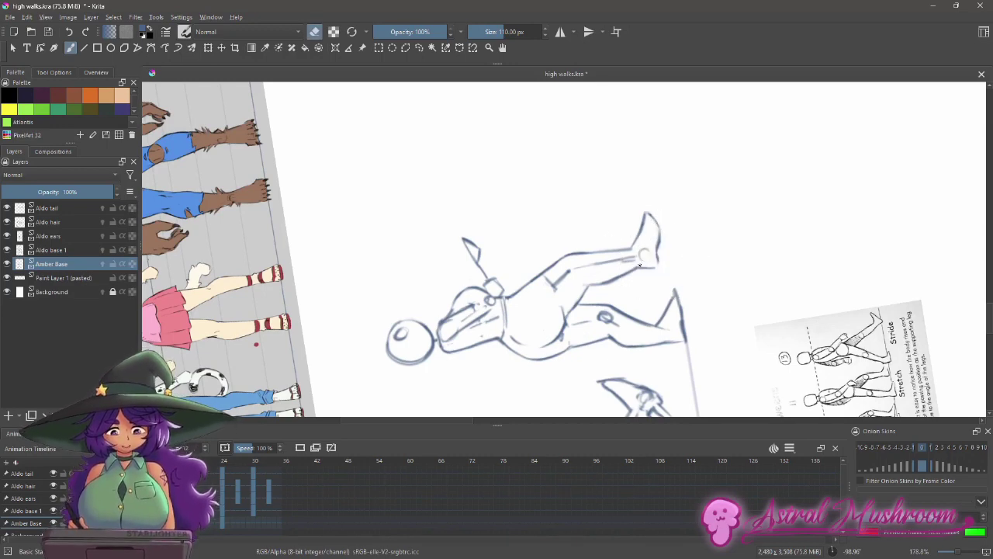
key(e)
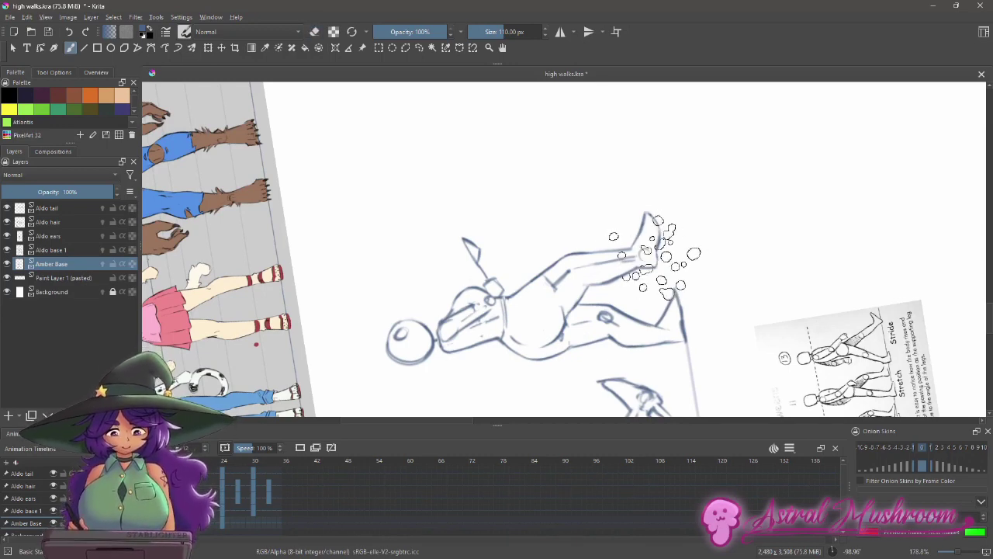
drag(659, 239, 559, 374)
Step: Redraw the leading knee as a small joint circle and clean up the surrounding thigh and shin lines
key(e)
drag(561, 325, 547, 334)
key(e)
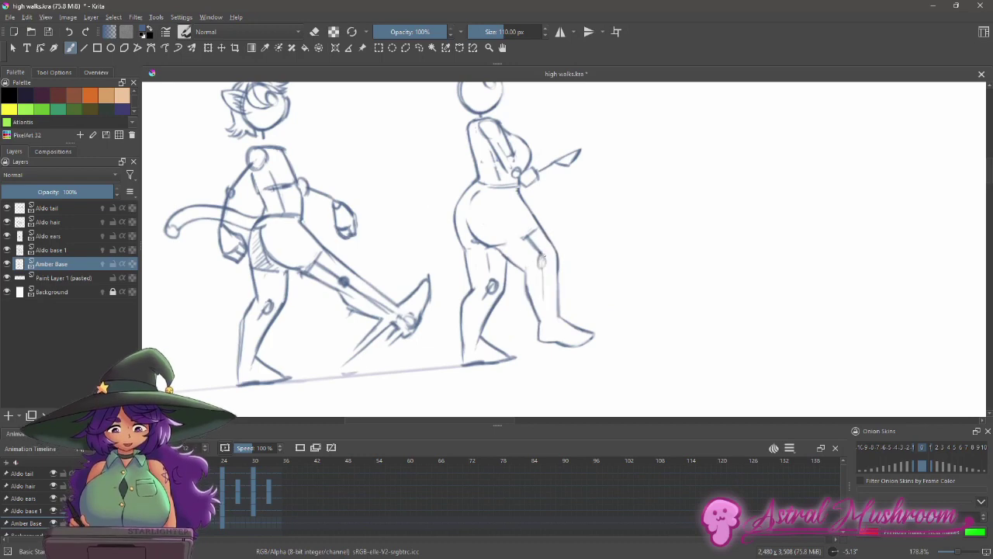
drag(554, 312, 549, 343)
key(e)
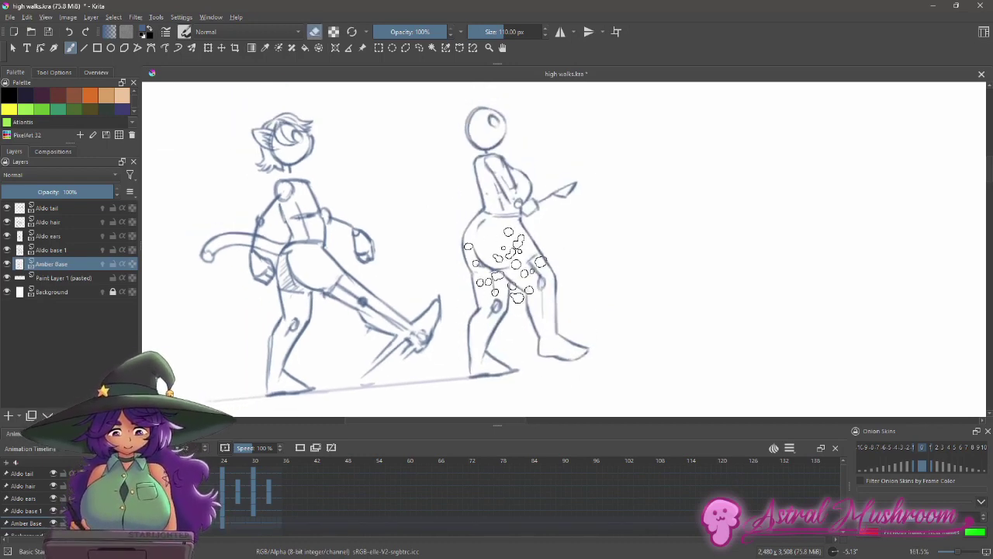
key(e)
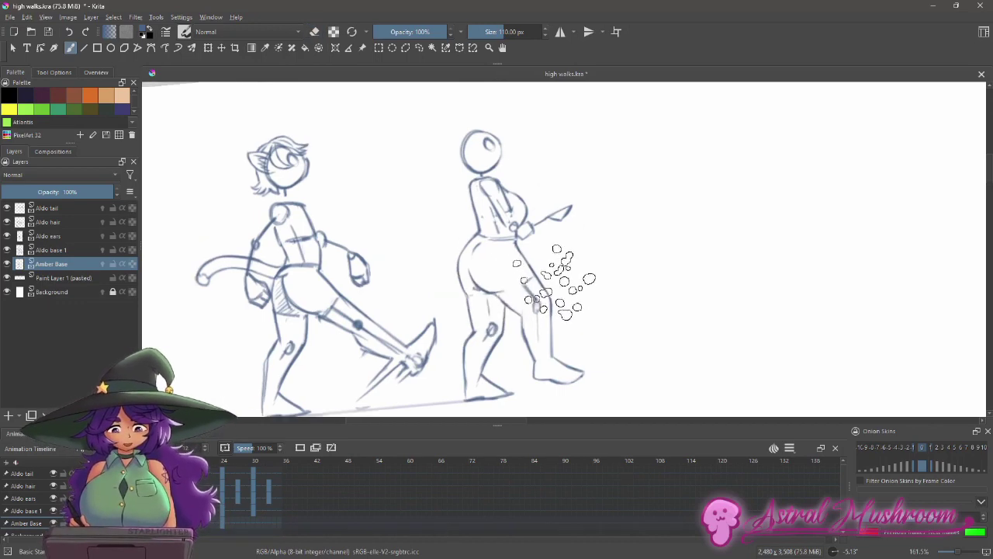
key(e)
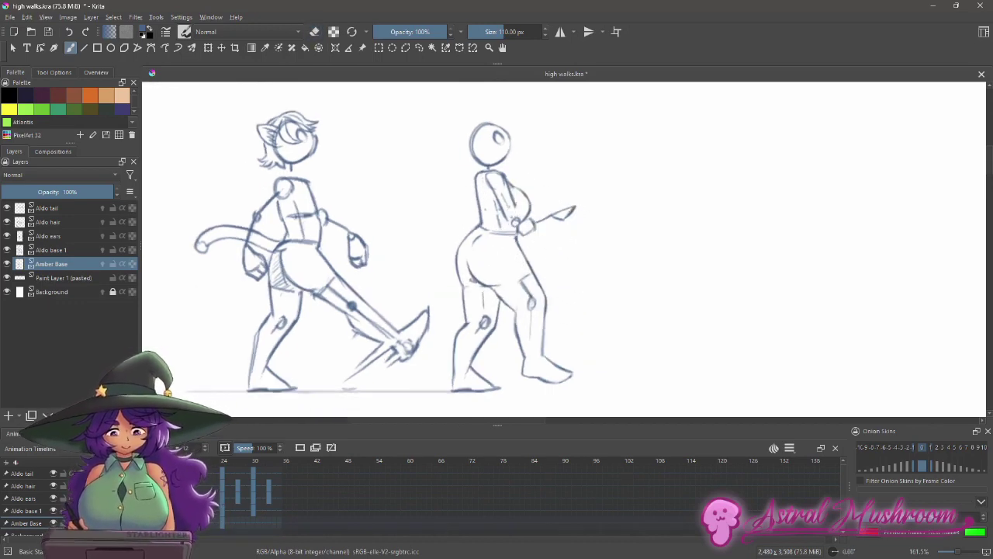
Step: Save the document and play back the walk animation
mouse_move(593, 268)
mouse_down()
mouse_move(594, 259)
mouse_move(534, 277)
mouse_move(537, 261)
mouse_move(518, 239)
mouse_move(568, 215)
mouse_up()
key(5)
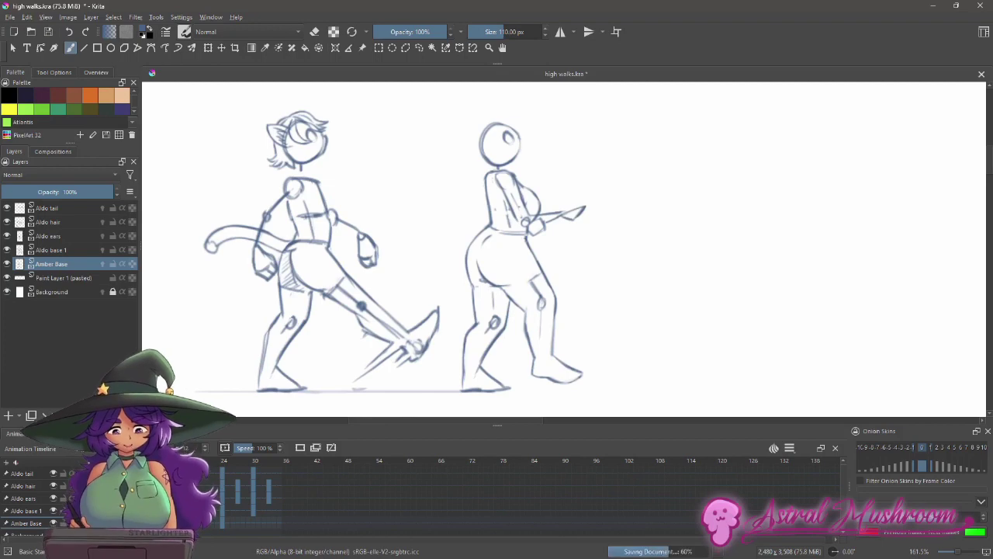
drag(475, 385, 472, 398)
key(ctrl+s)
key(space)
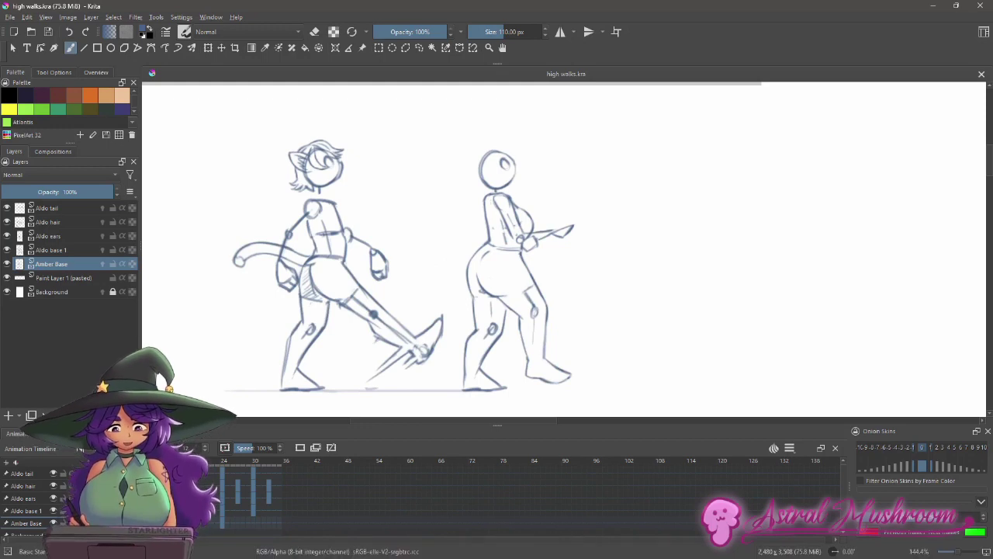
Step: Paste Amber's in-between pose at frame 30 of the Amber Base layer and turn on the layer's onion skins
click(249, 522)
click(253, 522)
key(ctrl+v)
click(244, 522)
click(253, 523)
mouse_move(610, 301)
mouse_down()
mouse_move(611, 310)
mouse_move(604, 297)
mouse_up()
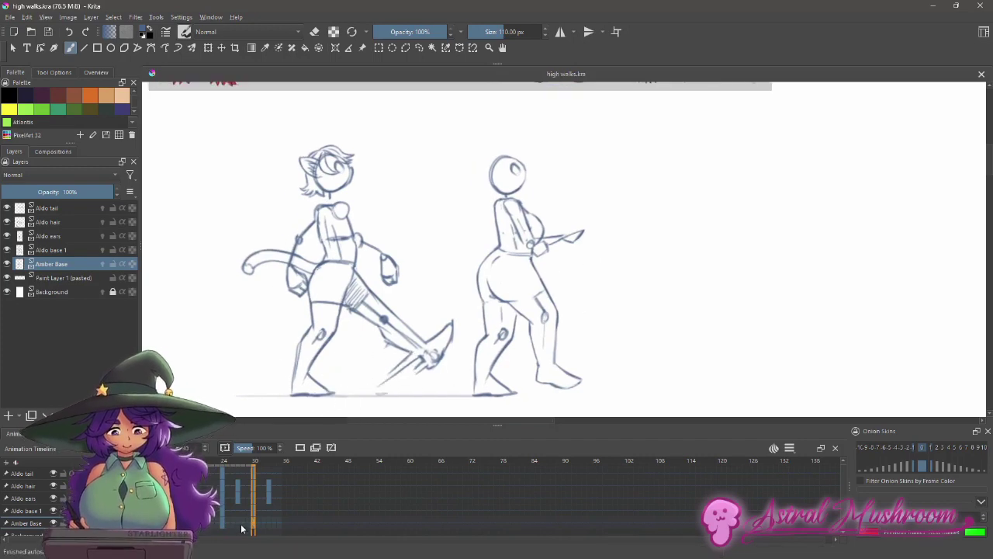
click(103, 264)
click(7, 264)
click(7, 264)
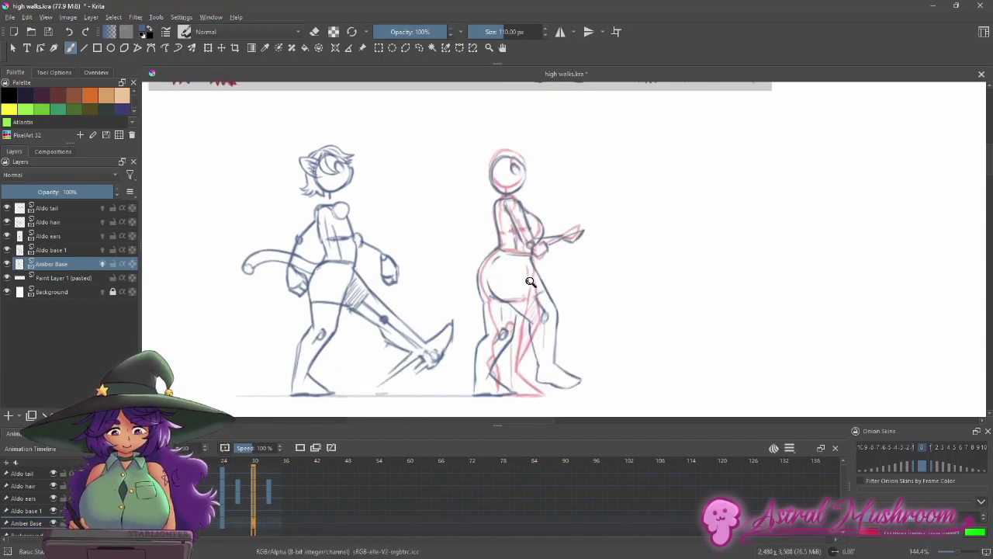
Step: Rework Amber's hip and thigh lines at frame 30 so the standing leg overlaps the leading leg, like Aldo's
drag(534, 282, 533, 264)
key(e)
mouse_move(526, 317)
mouse_down()
mouse_move(504, 326)
mouse_move(490, 266)
mouse_up()
key(e)
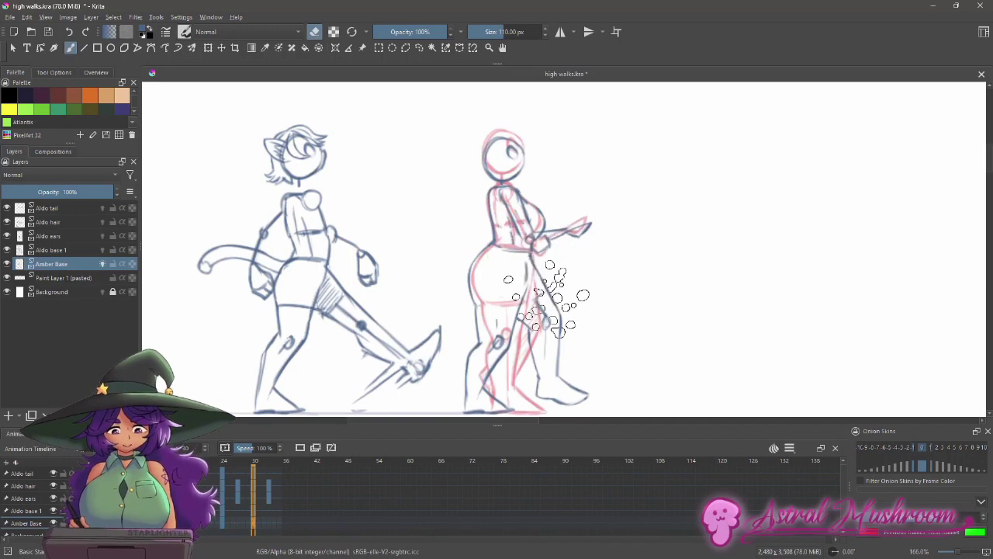
scroll(555, 260, down, 1)
Step: Add Amber's stride pose at frame 33 as an onion-skin guide for frame 30 and save the document
key(space)
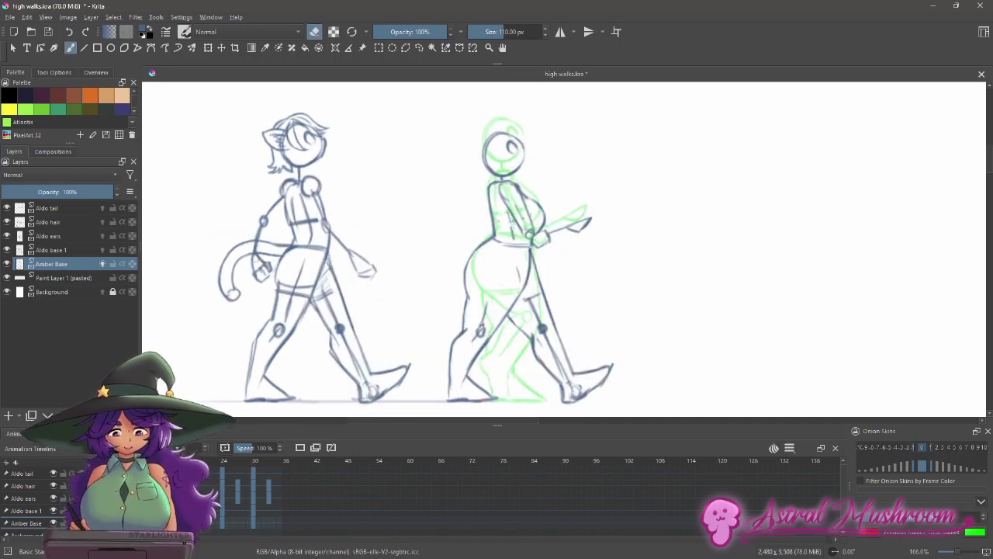
drag(270, 526, 270, 527)
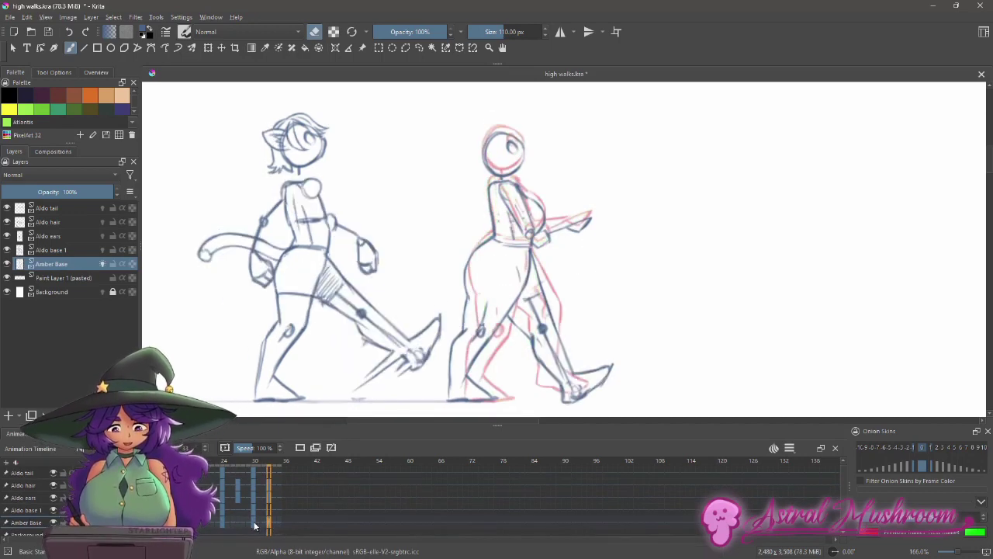
click(254, 526)
drag(568, 317, 580, 317)
key(ctrl+s)
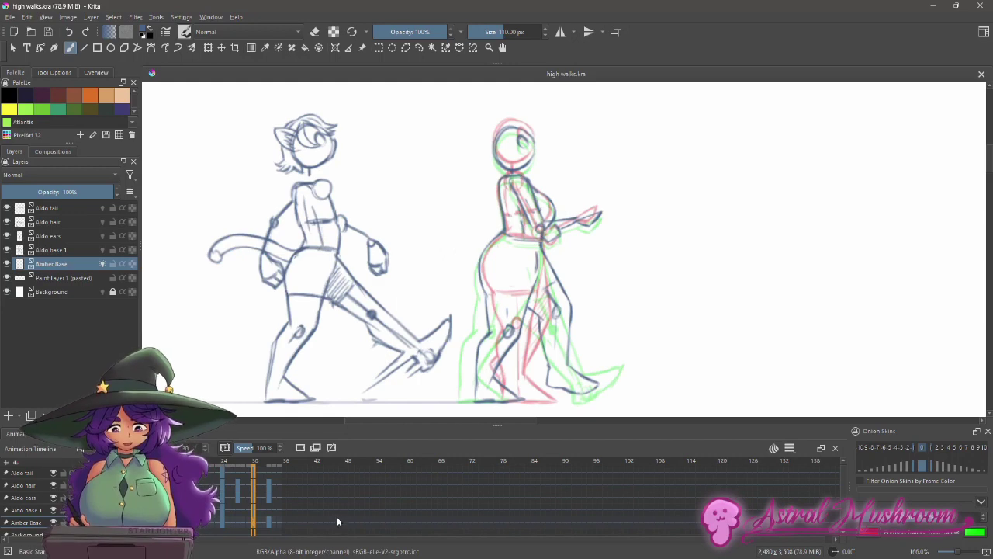
Step: Undo the last change, rework the lines where Amber's thighs cross at frame 30, and save the document
key(ctrl+z)
mouse_move(552, 275)
mouse_down()
mouse_move(541, 280)
mouse_move(531, 334)
mouse_up()
key(e)
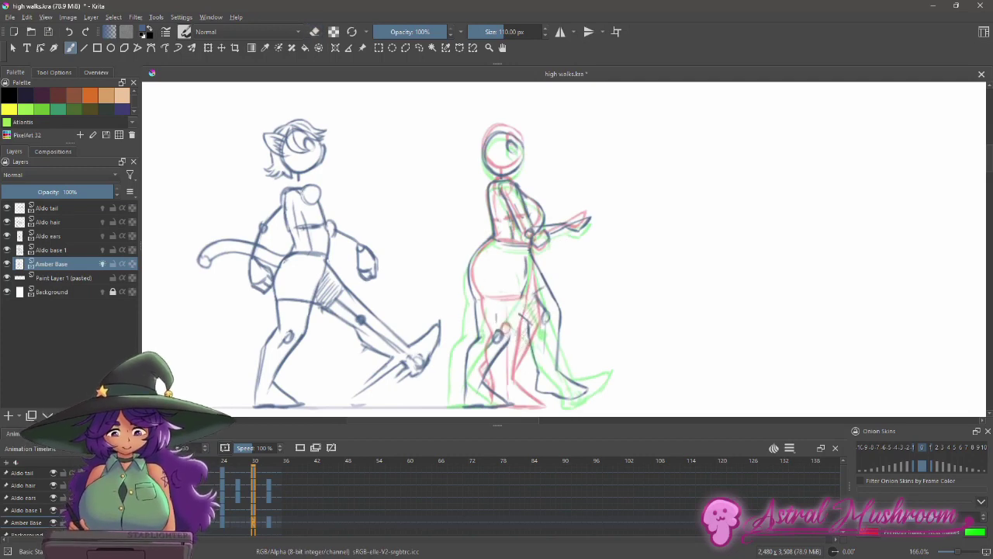
key(ctrl+s)
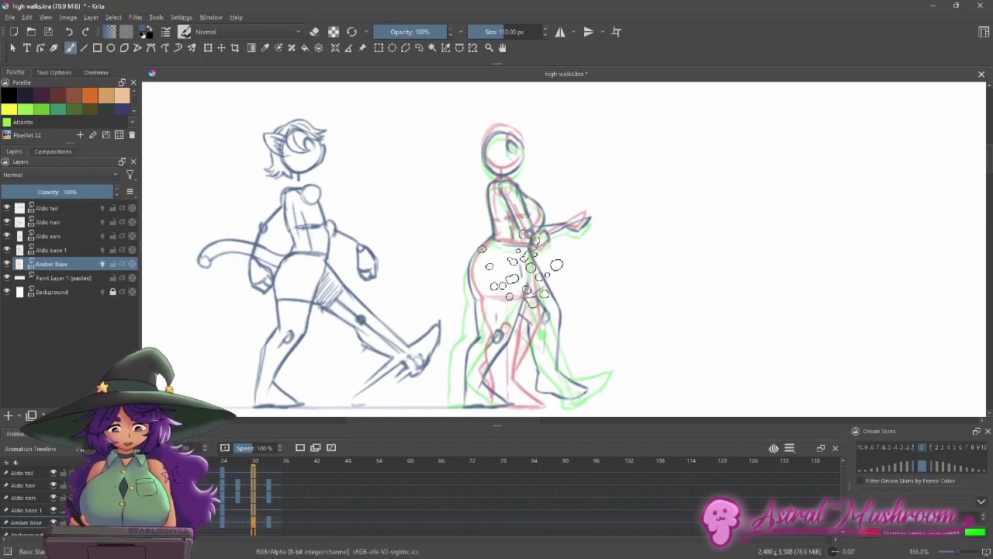
Step: Check Amber's frame 30 pose in a mirrored view, touch up the near thigh line, and save the document
key(h)
key(h)
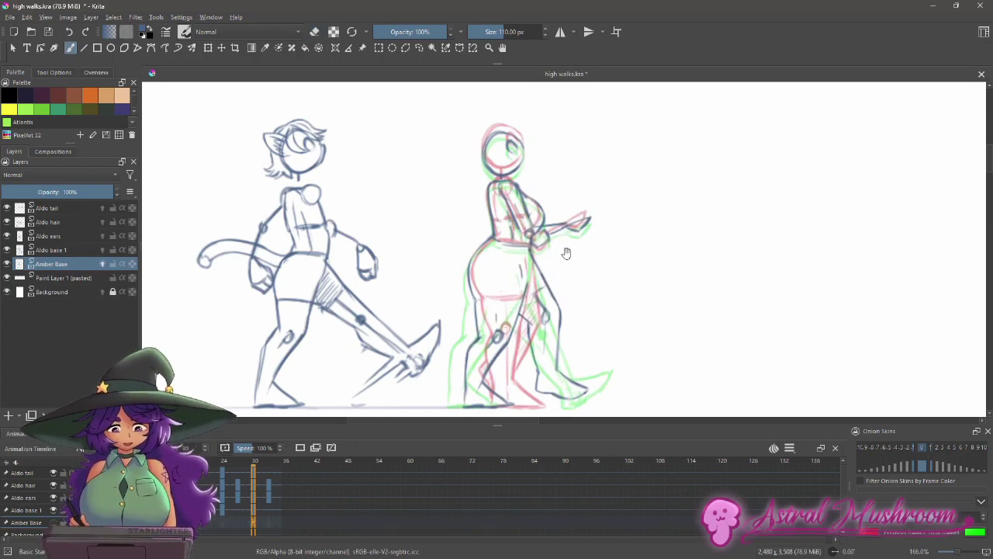
drag(580, 245, 586, 243)
key(h)
key(h)
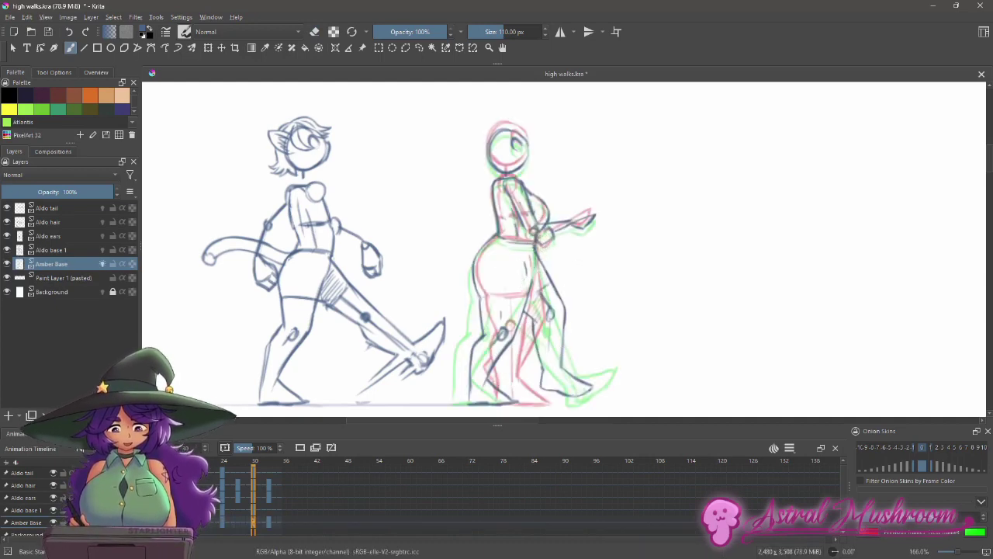
key(e)
drag(590, 248, 580, 249)
key(ctrl+s)
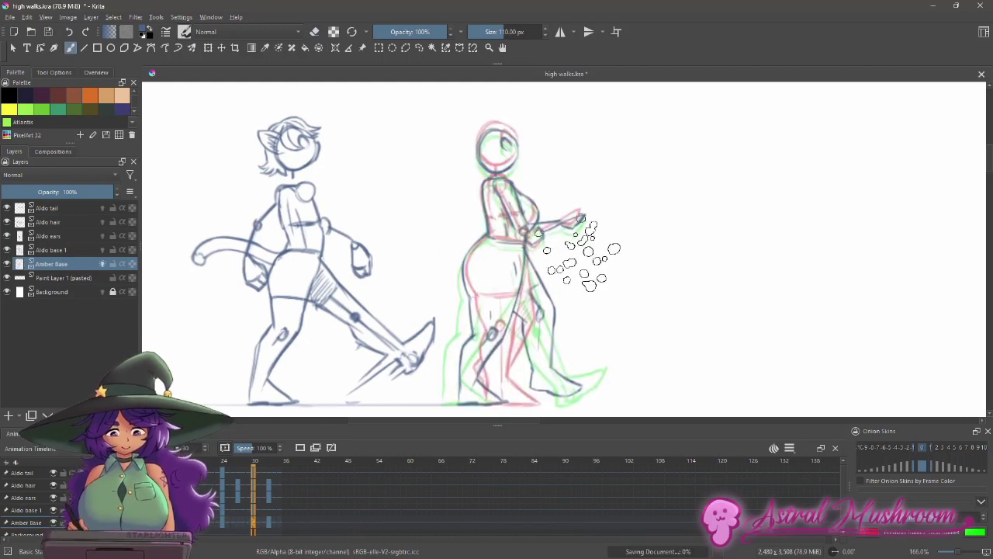
Step: Check the mirrored pose again and touch up the lines around Amber's leading knee at frame 30
key(h)
key(h)
drag(601, 305, 587, 300)
drag(587, 300, 583, 308)
key(e)
mouse_move(518, 312)
mouse_down()
mouse_move(520, 334)
mouse_move(511, 331)
mouse_up()
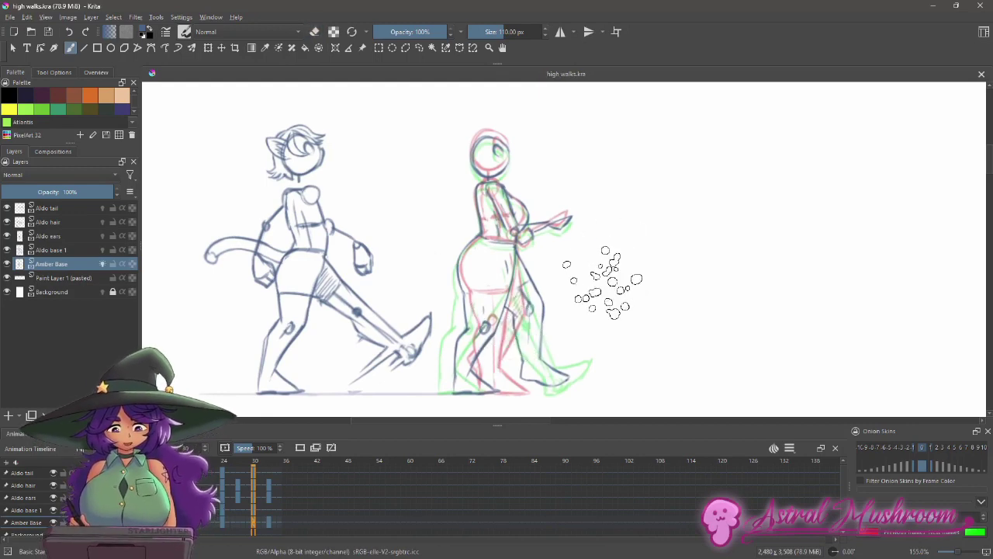
Step: Remove the keyframe at frame 33 from the Amber Base layer
drag(603, 272, 573, 300)
key(e)
drag(573, 300, 570, 304)
right_click(270, 523)
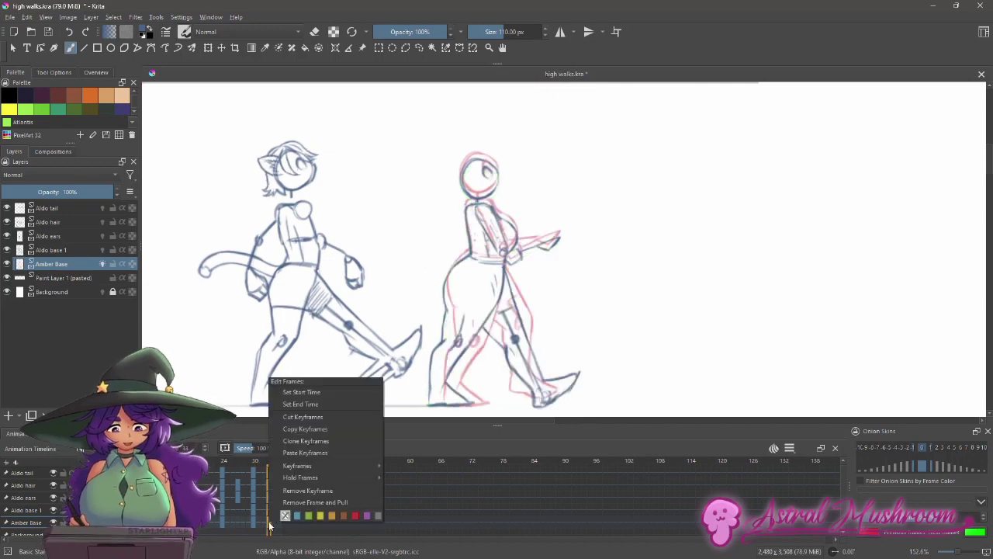
click(293, 493)
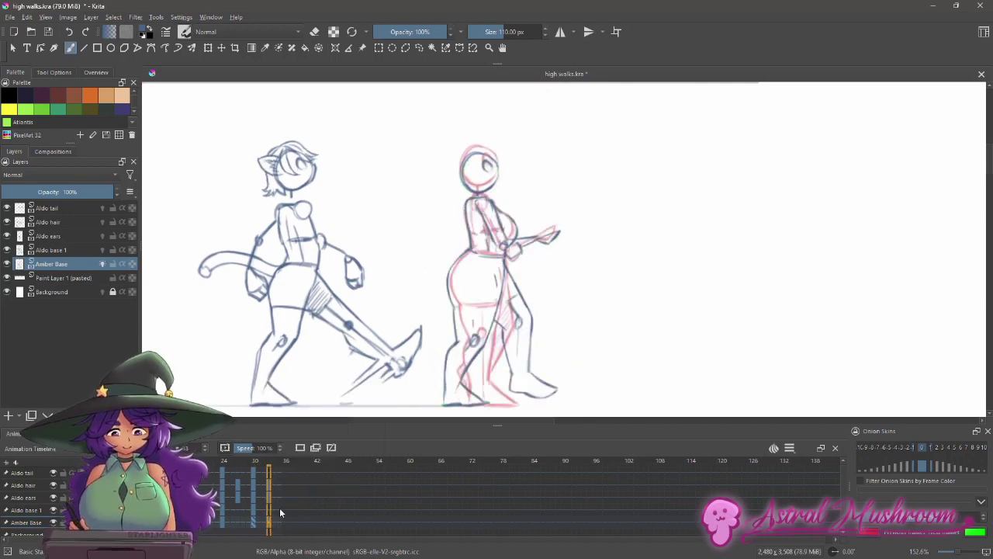
Step: Compare Amber's passing pose at frame 24 with her neighbouring poses, using the onion skins
click(222, 521)
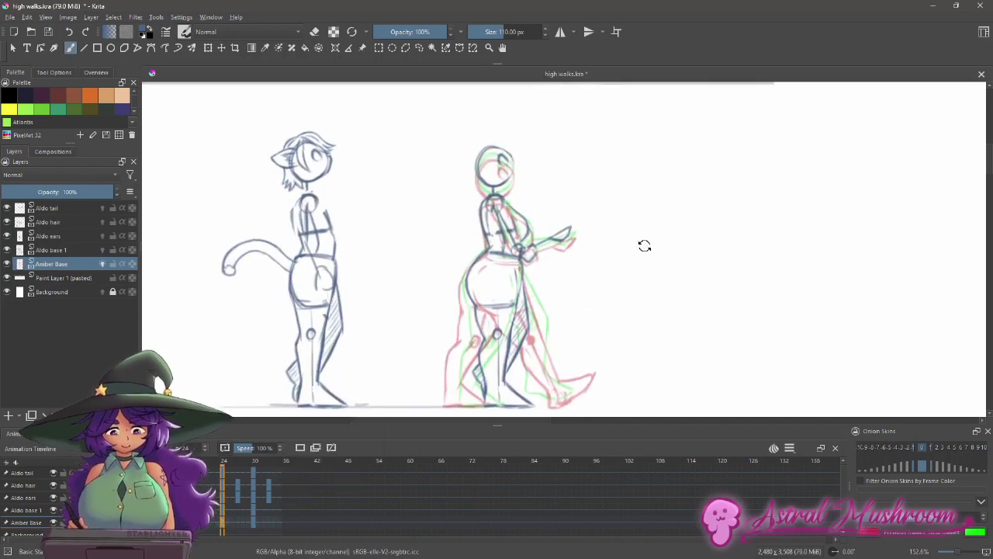
shift+drag(632, 266, 539, 256)
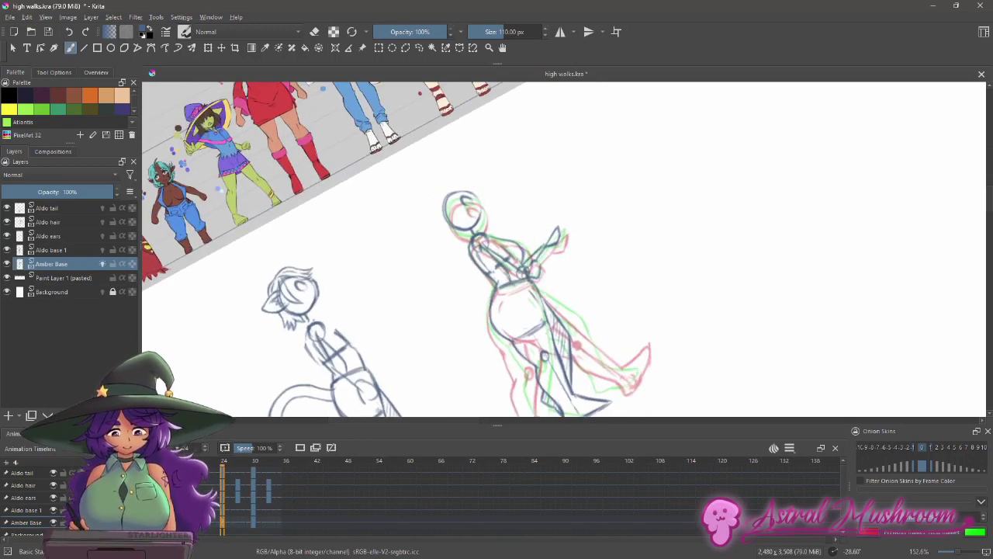
key(Left)
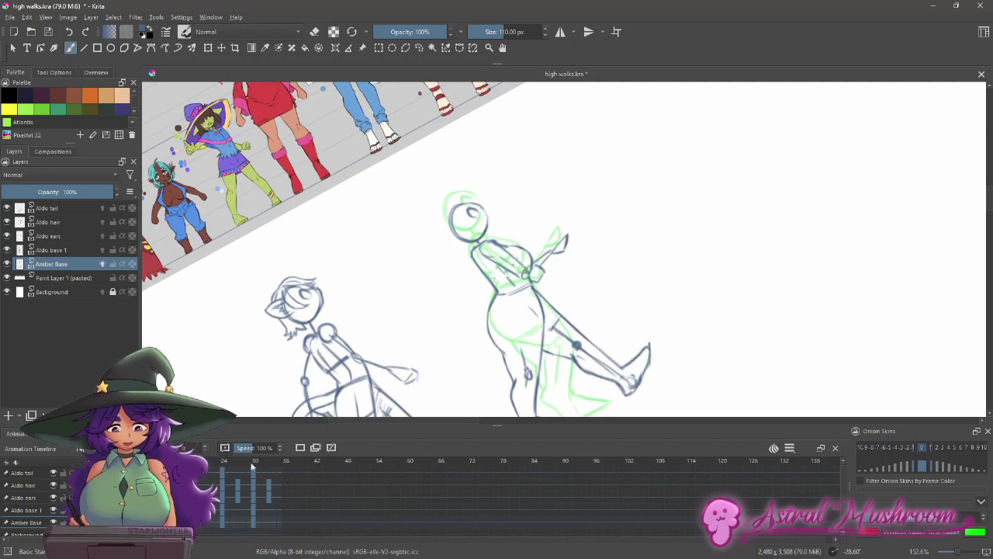
key(Right)
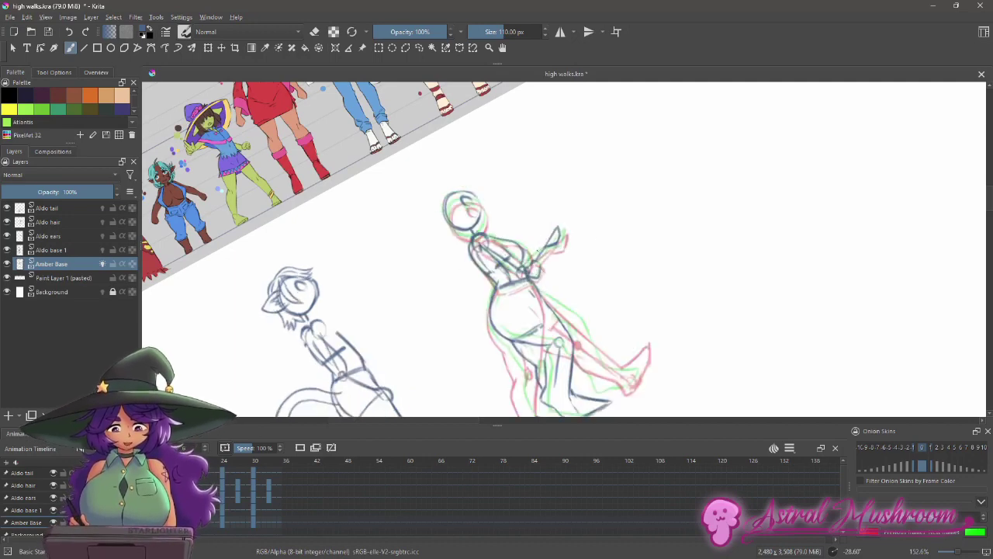
key(Right)
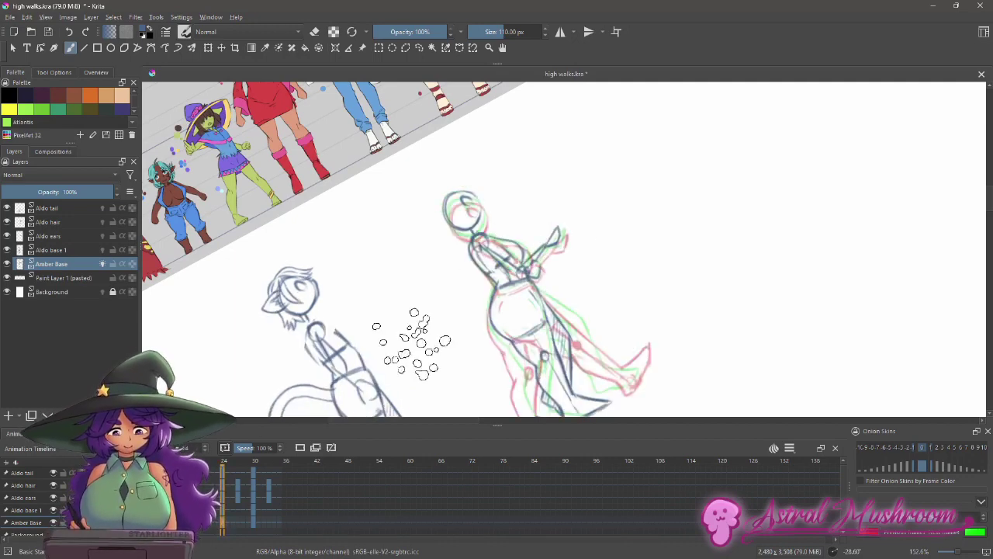
key(Left)
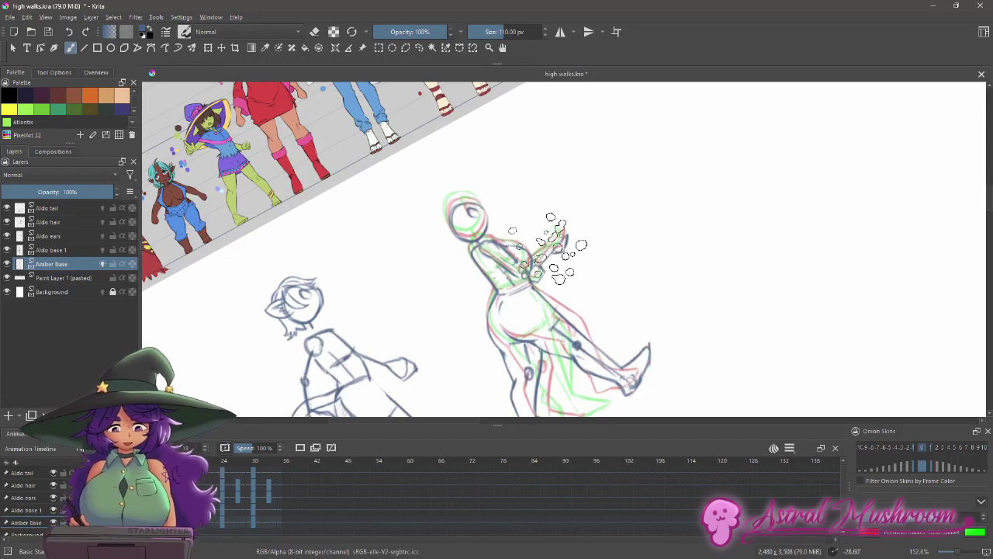
Step: Straighten the canvas and turn off the Amber Base layer's onion skins
key(5)
drag(601, 248, 565, 273)
click(102, 264)
mouse_move(638, 274)
mouse_down()
mouse_move(625, 281)
mouse_move(639, 283)
mouse_up()
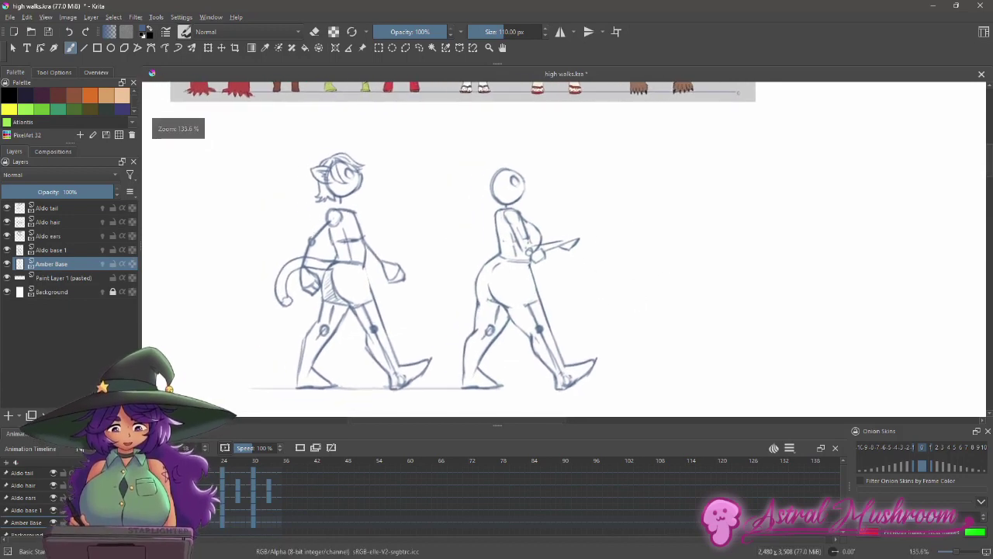
Step: Save the drawing and play back both walk cycles to check Amber's stride against Aldo's
key(ctrl+s)
key(space)
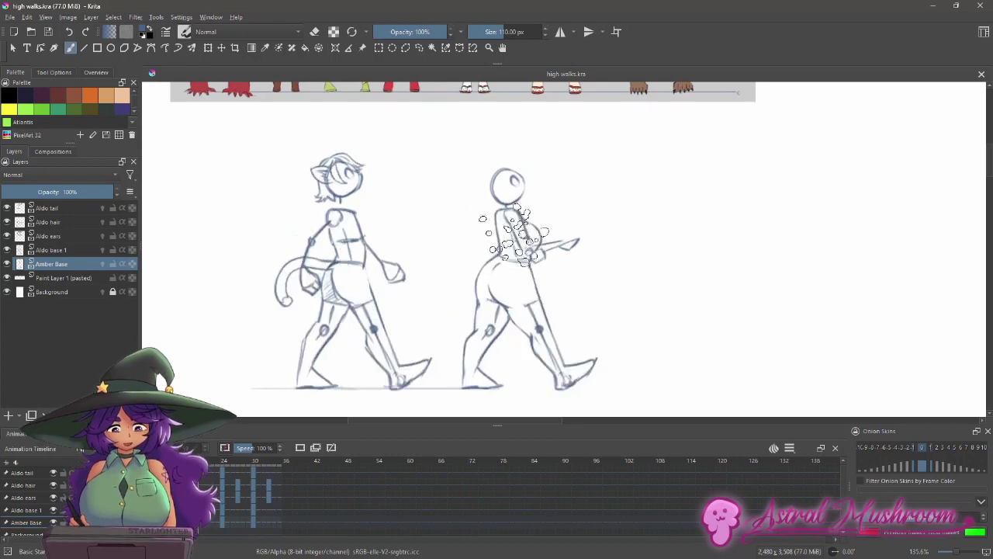
click(531, 231)
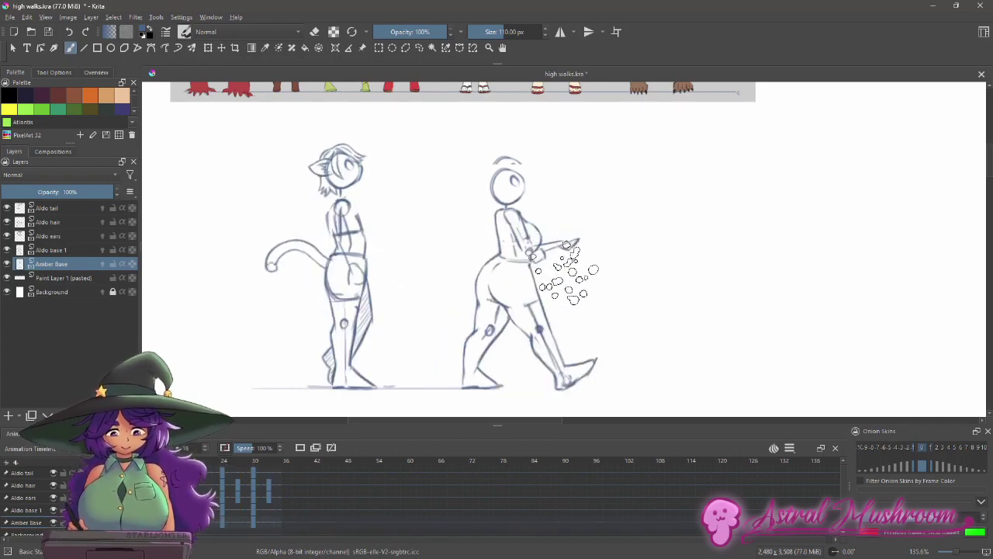
drag(608, 267, 586, 280)
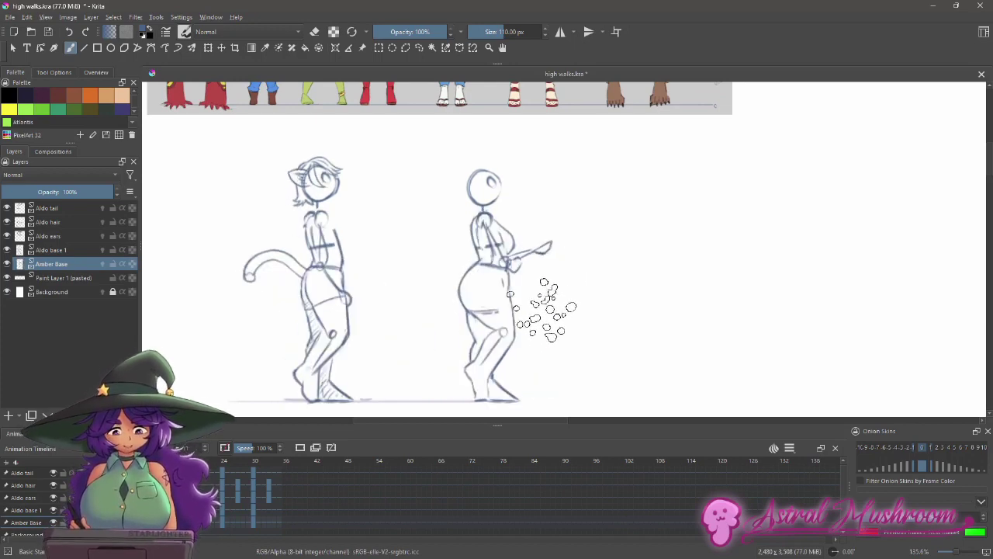
drag(552, 332, 531, 326)
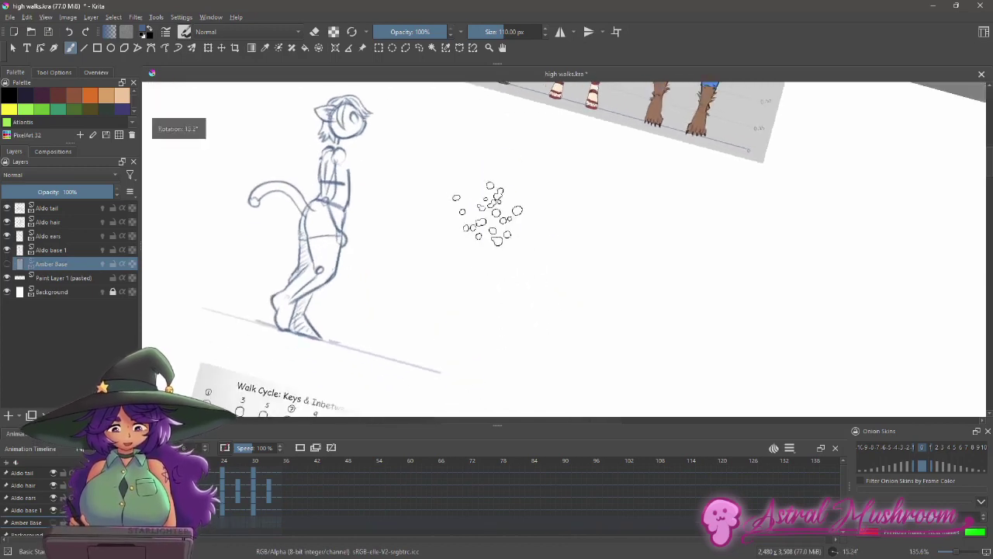
Step: Erase and redraw the near arm across Amber's torso in her passing pose at frame 6
key(e)
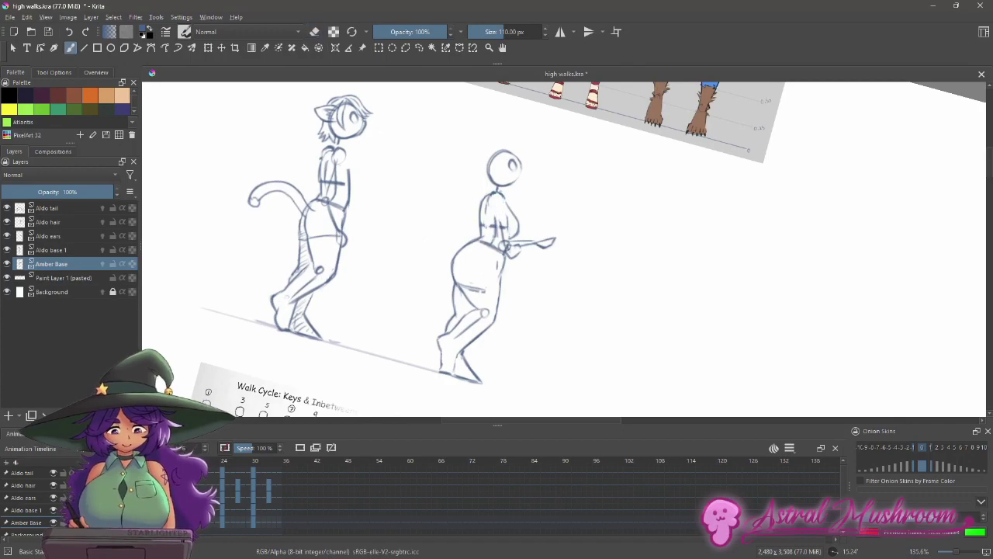
key(e)
drag(505, 210, 546, 250)
key(e)
drag(618, 213, 593, 274)
key(e)
drag(595, 236, 604, 224)
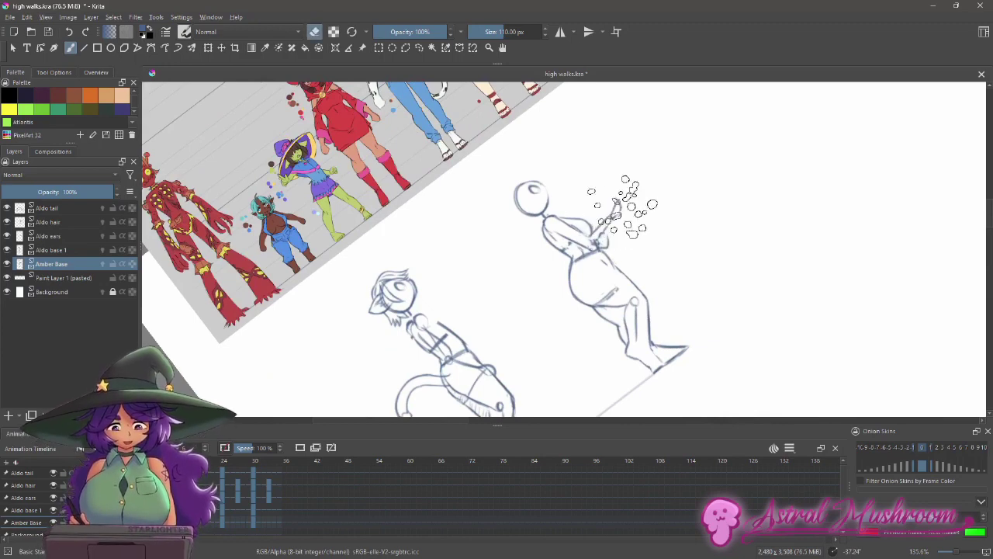
mouse_move(619, 200)
mouse_down()
mouse_move(643, 242)
mouse_move(617, 279)
mouse_up()
key(e)
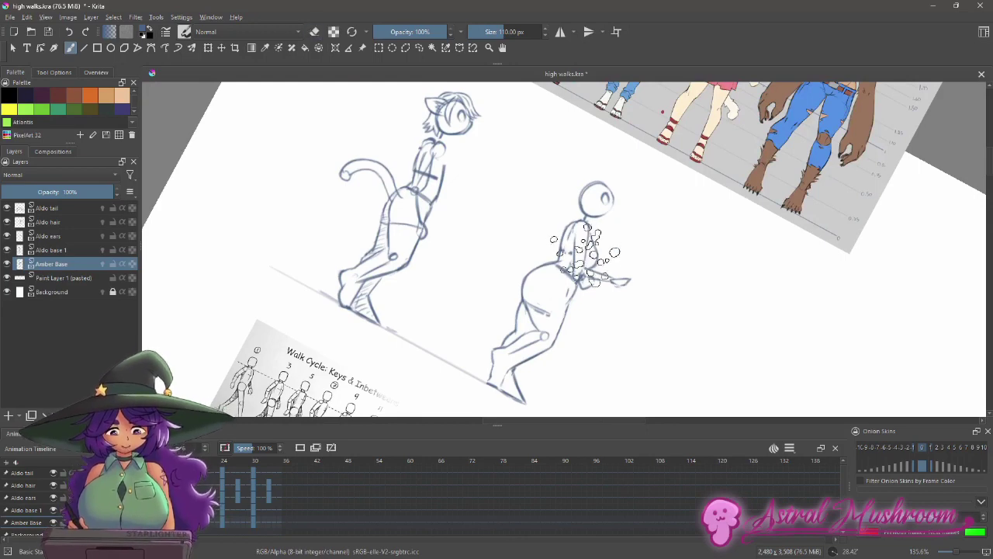
Step: Straighten the canvas and redraw the line across Amber's near thigh at frame 6 as a slanted curve
key(Delete)
key(ctrl+z)
key(5)
key(e)
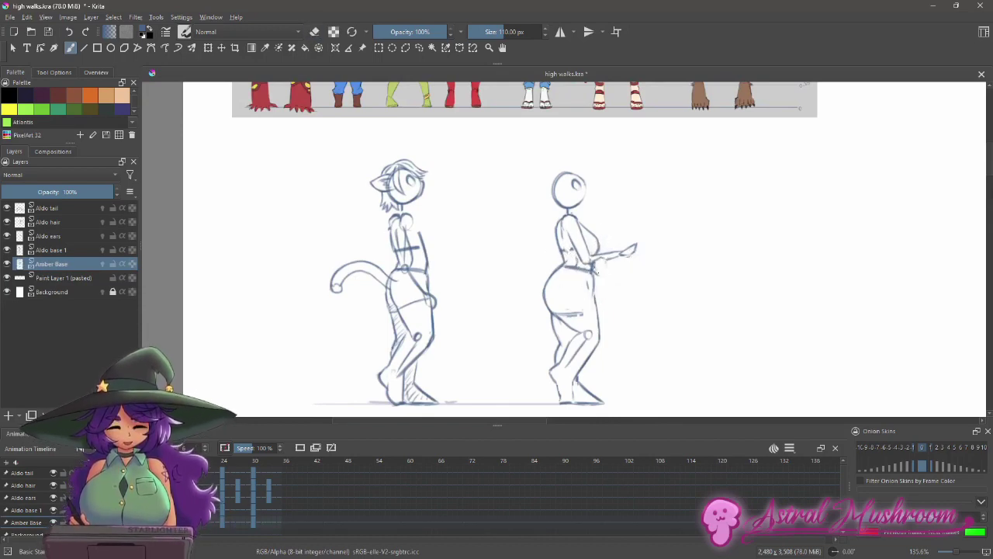
drag(634, 250, 589, 263)
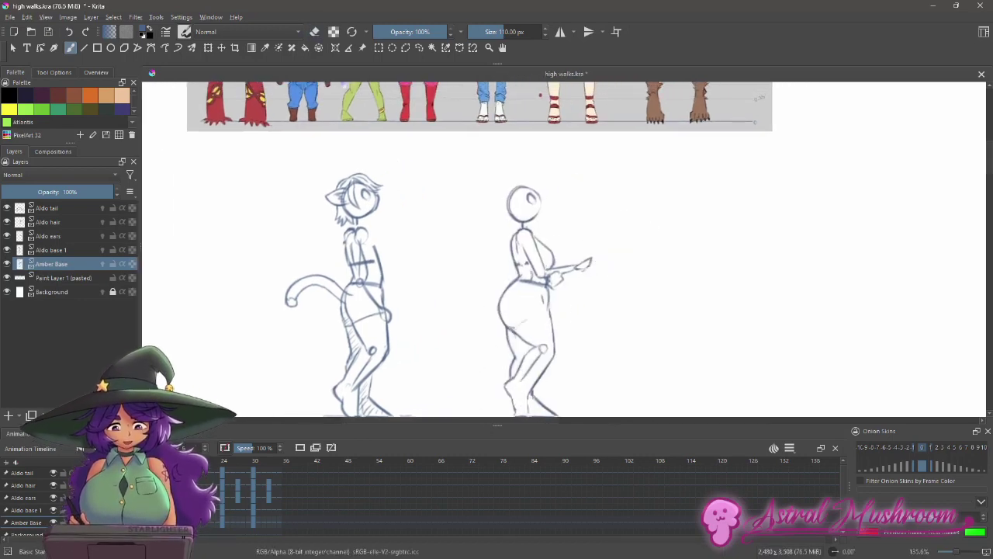
drag(481, 393, 466, 379)
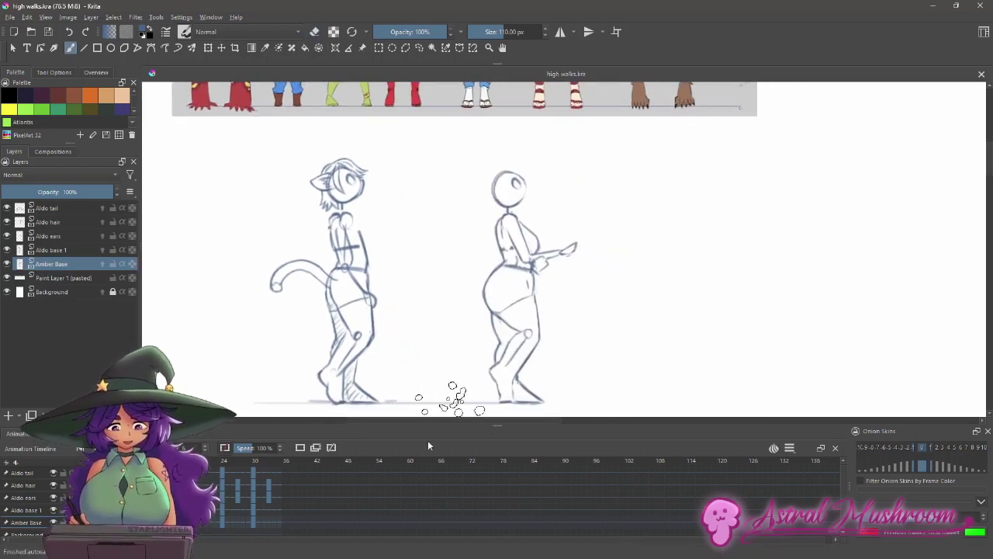
Step: Erase and redraw Amber's near upper arm in the passing pose at frame 24 so it angles forward
click(223, 523)
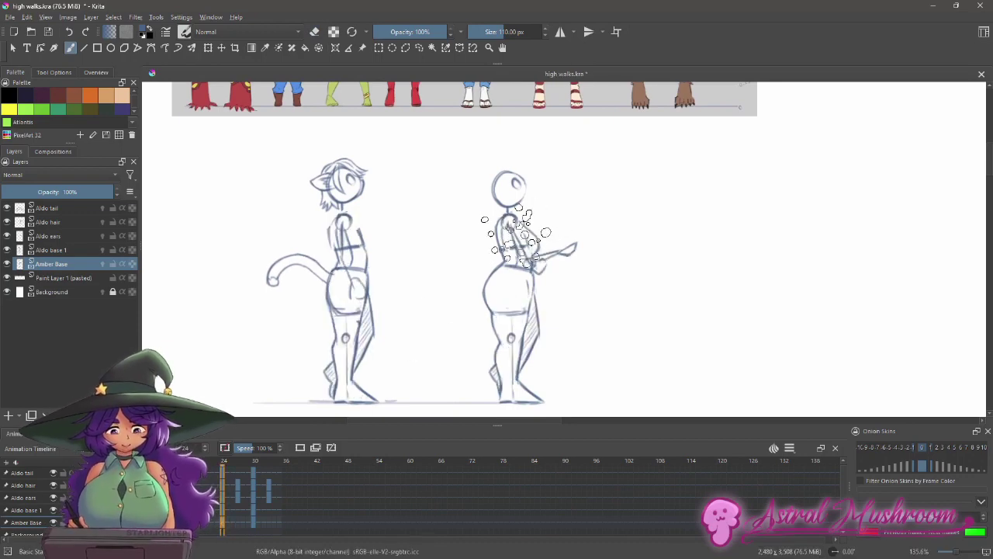
key(e)
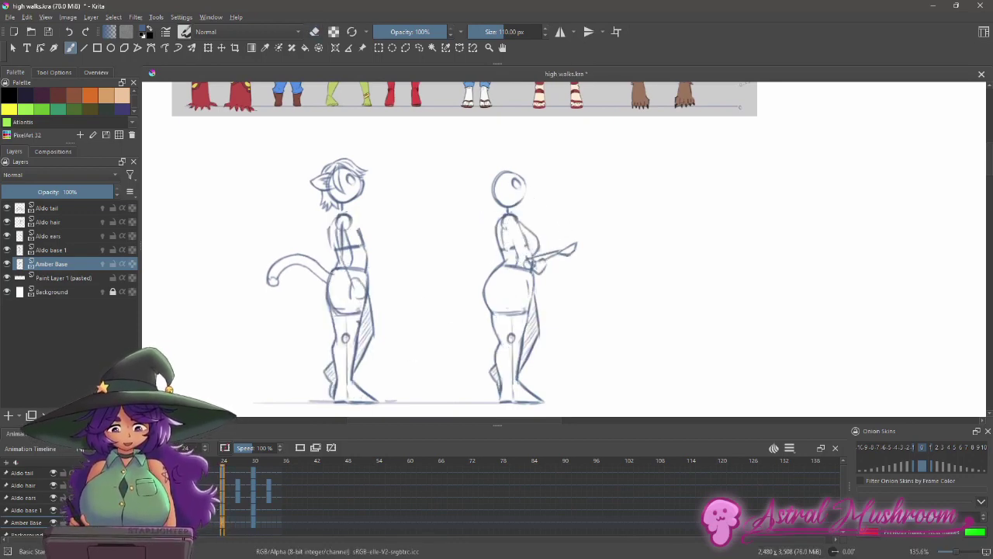
key(e)
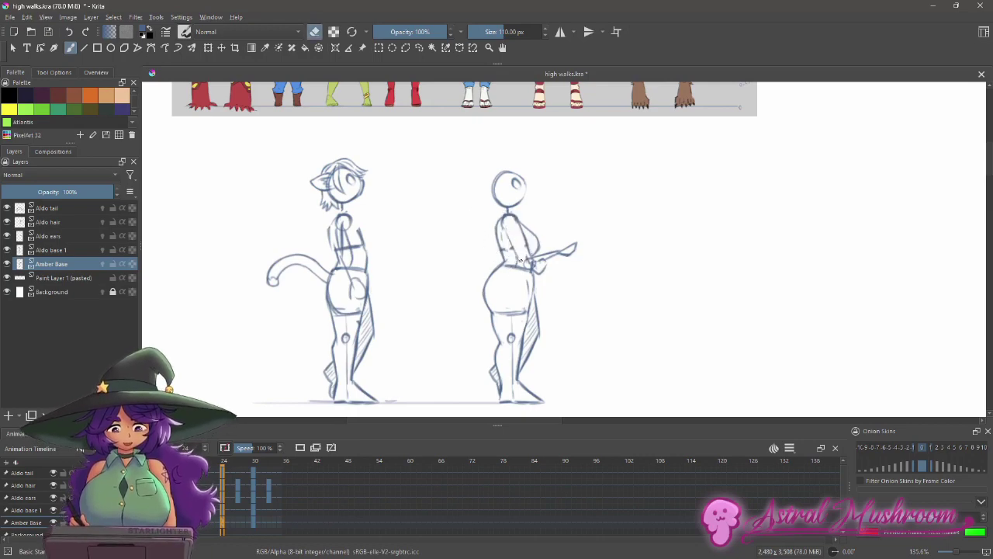
key(e)
key(4)
key(4)
key(4)
key(4)
key(5)
Step: Save the drawing and play back both walk cycles with the updated arms
key(minus)
key(ctrl+s)
key(space)
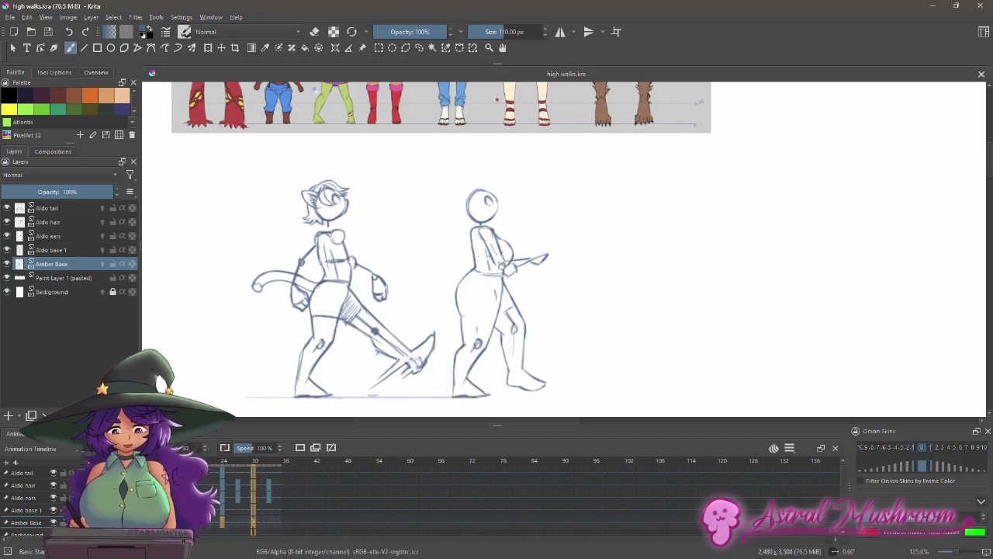
scroll(487, 251, up, 2)
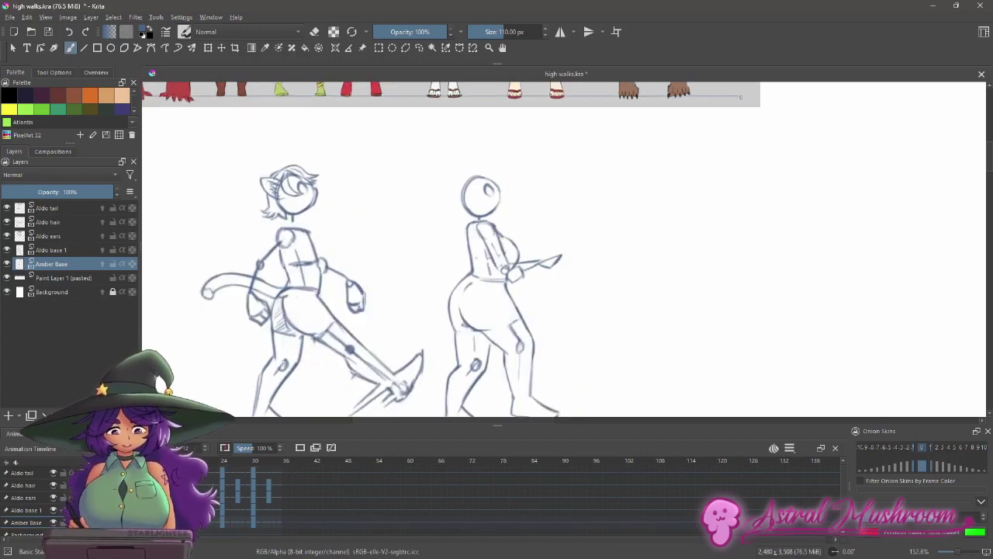
Step: Check Amber's pose at frame 30, clean up stray lines around her torso and arm, and save the drawing
click(255, 523)
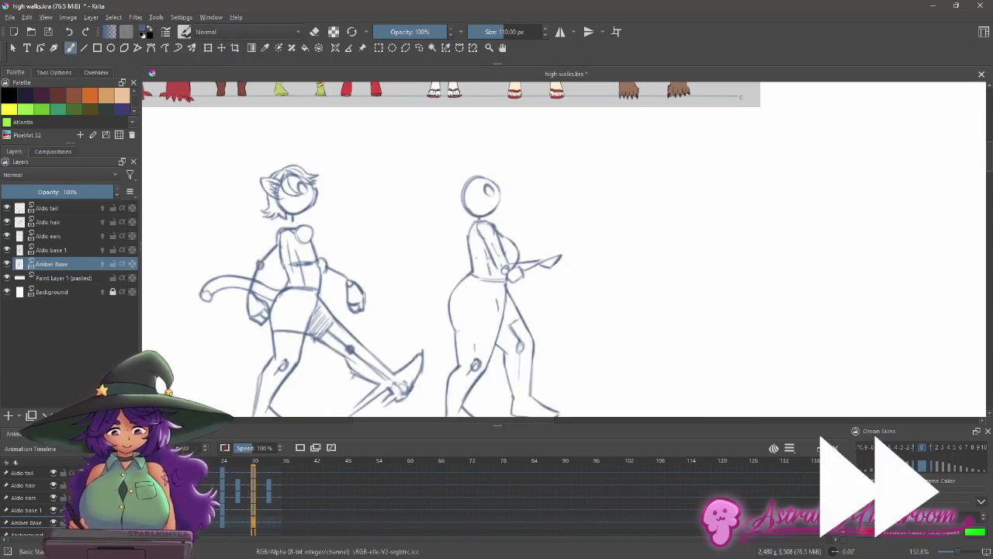
key(e)
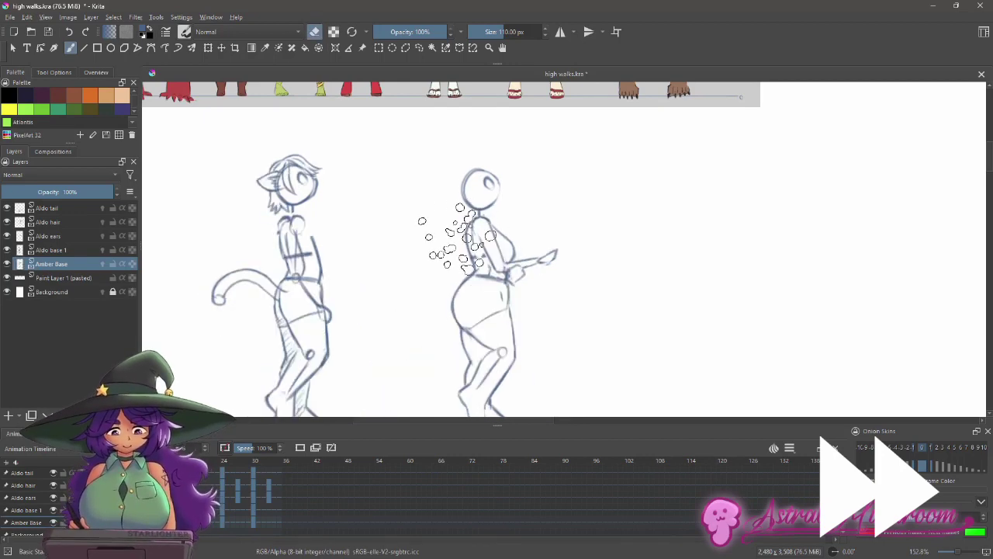
drag(533, 215, 546, 256)
key(ctrl+s)
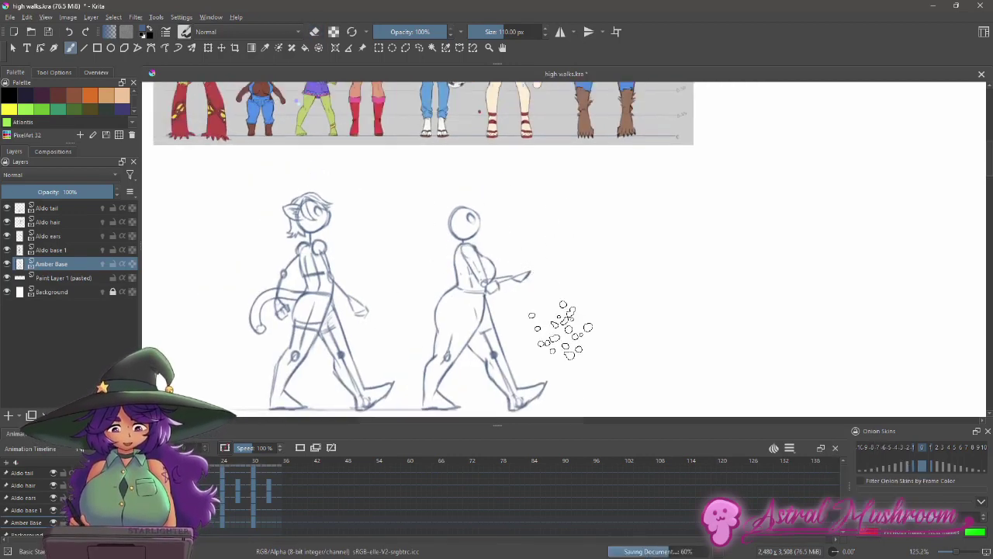
click(116, 448)
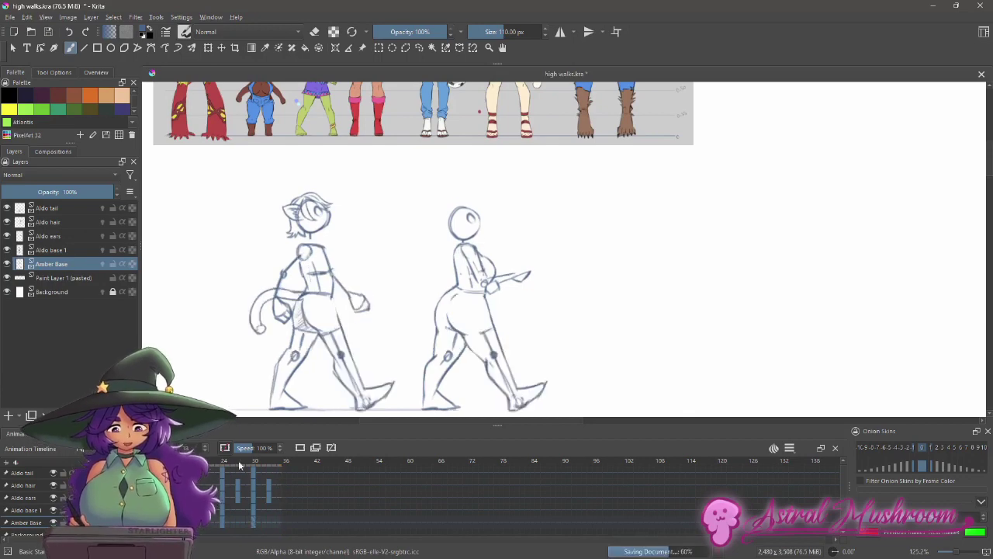
Step: Select Amber's head freehand in the stride pose at frame 18 and adjust its height above the shoulders
drag(507, 225, 509, 217)
click(420, 48)
scroll(490, 247, up, 2)
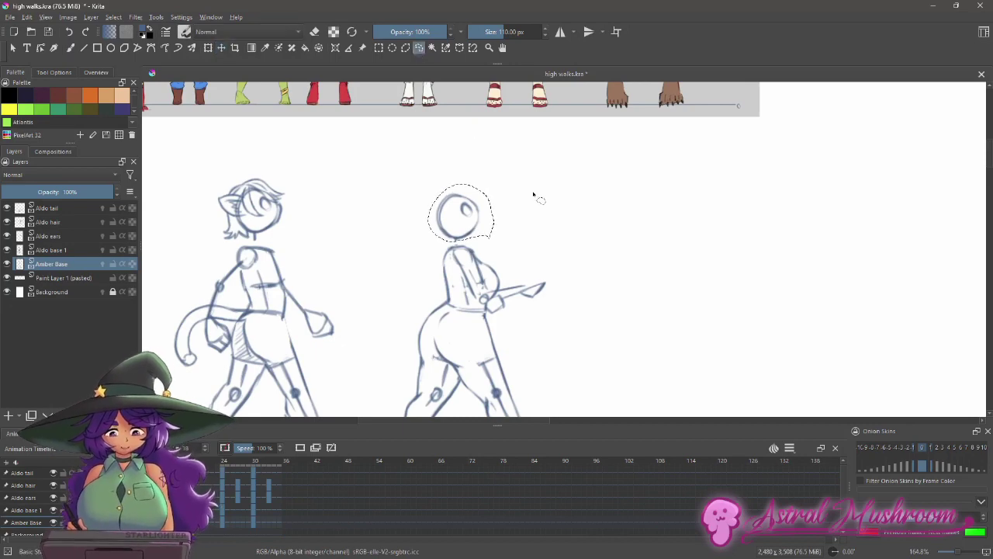
Step: Compare Amber's poses across her keyframes, using the onion skins on the passing pose
click(129, 522)
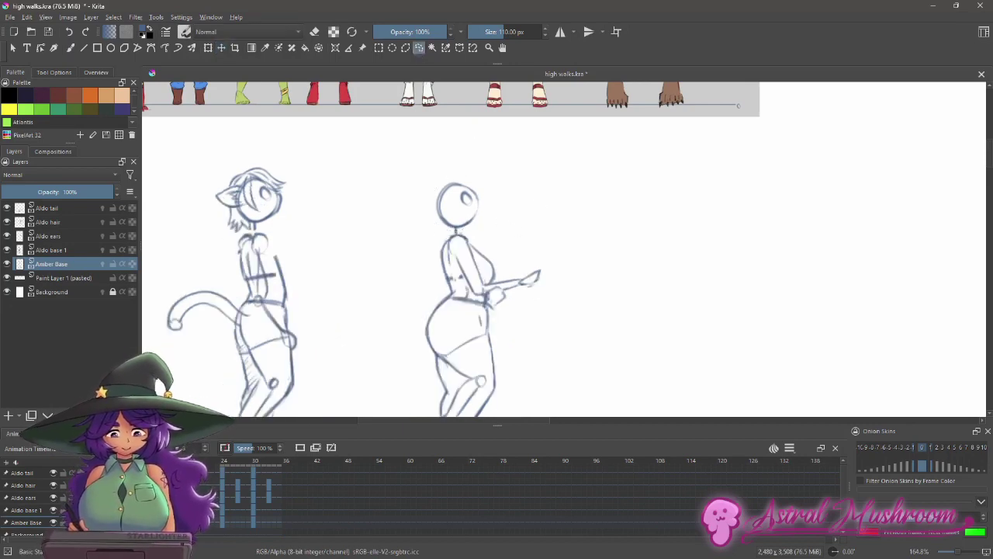
click(218, 524)
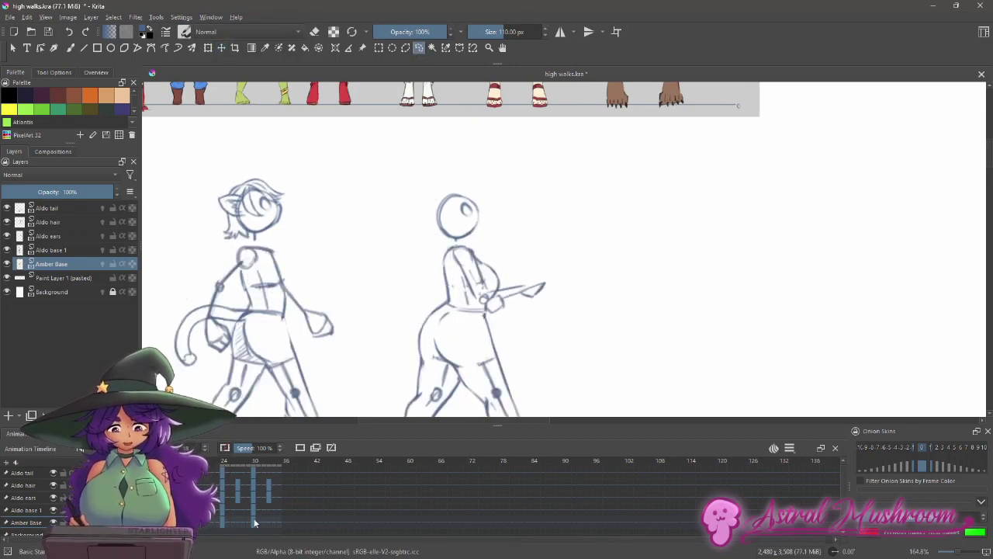
click(249, 522)
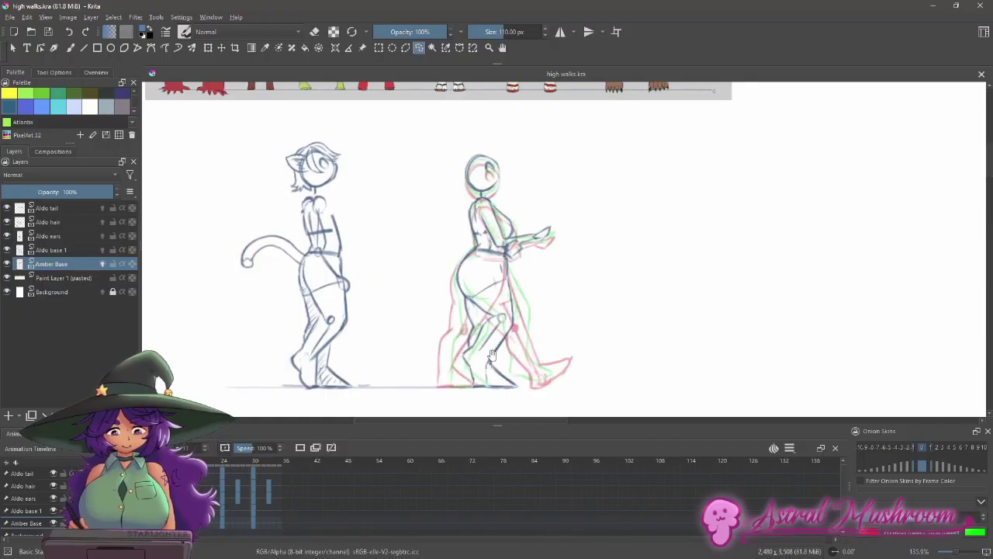
key(period)
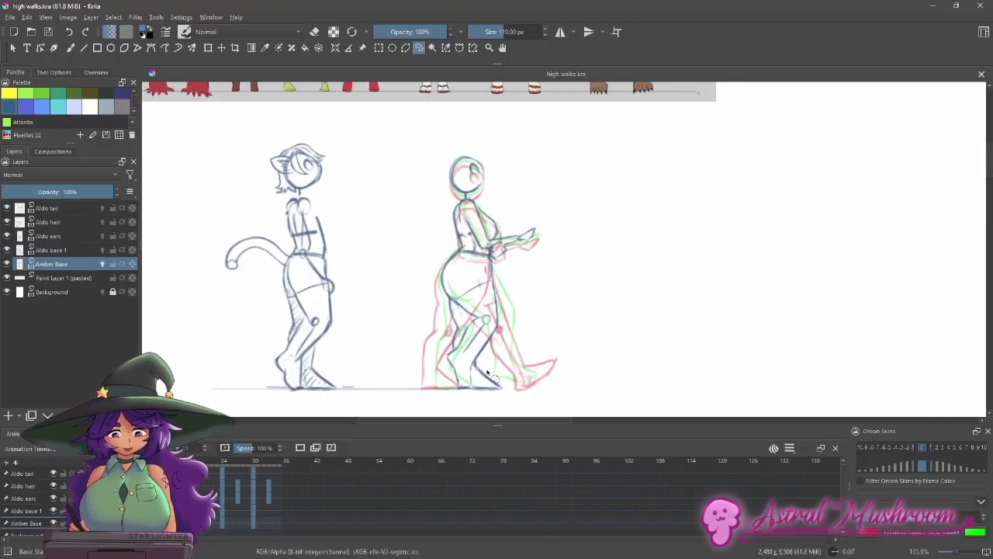
key(b)
drag(503, 333, 519, 344)
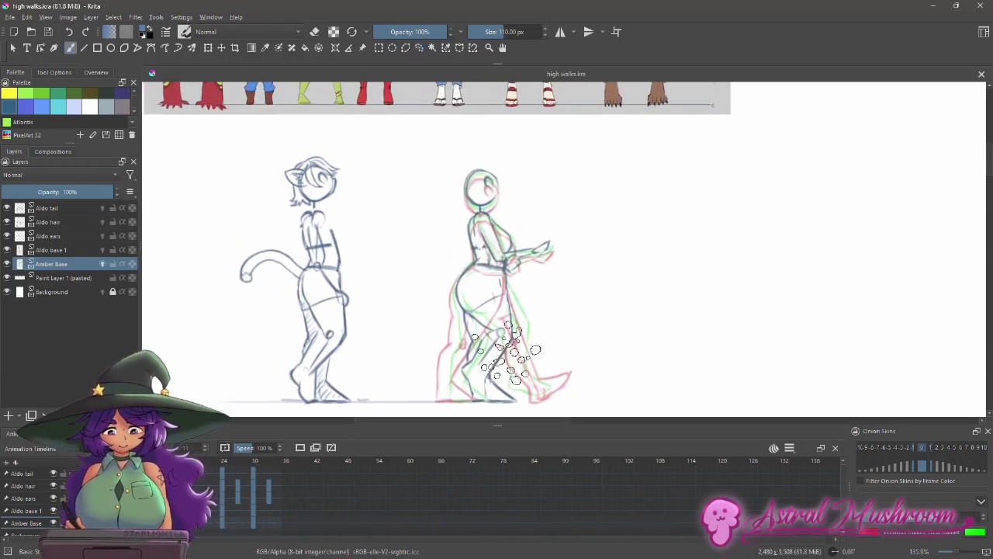
Step: Hide the upper Amber Base layer, turn off the onion skins on the lower copy, and save the drawing
click(255, 527)
click(7, 264)
click(75, 277)
drag(517, 313, 519, 300)
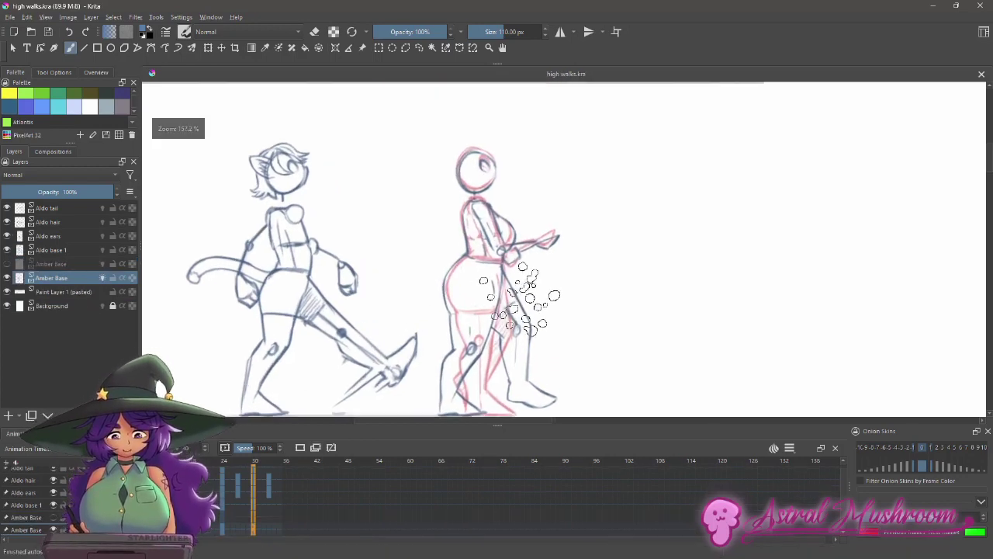
click(103, 278)
key(ctrl+s)
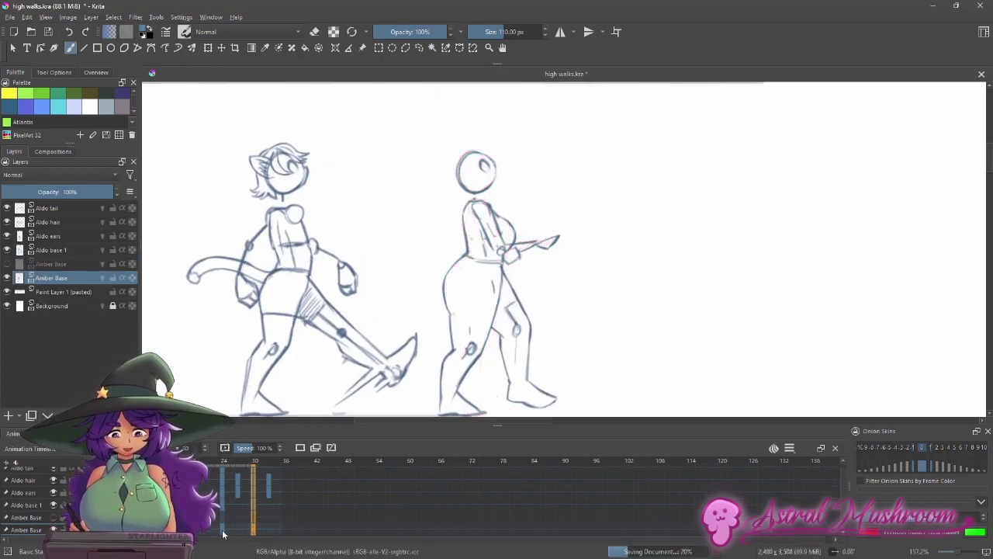
Step: Compare Amber's poses at frames 24 and 30, save the drawing, and review the animation
click(222, 530)
drag(407, 352, 415, 310)
click(255, 531)
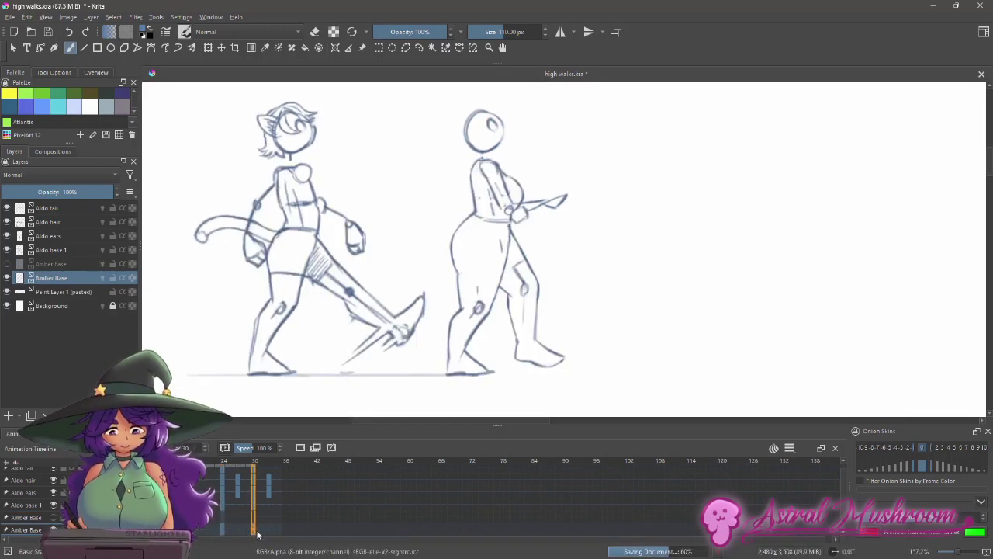
key(ctrl+s)
click(590, 332)
drag(573, 325, 559, 332)
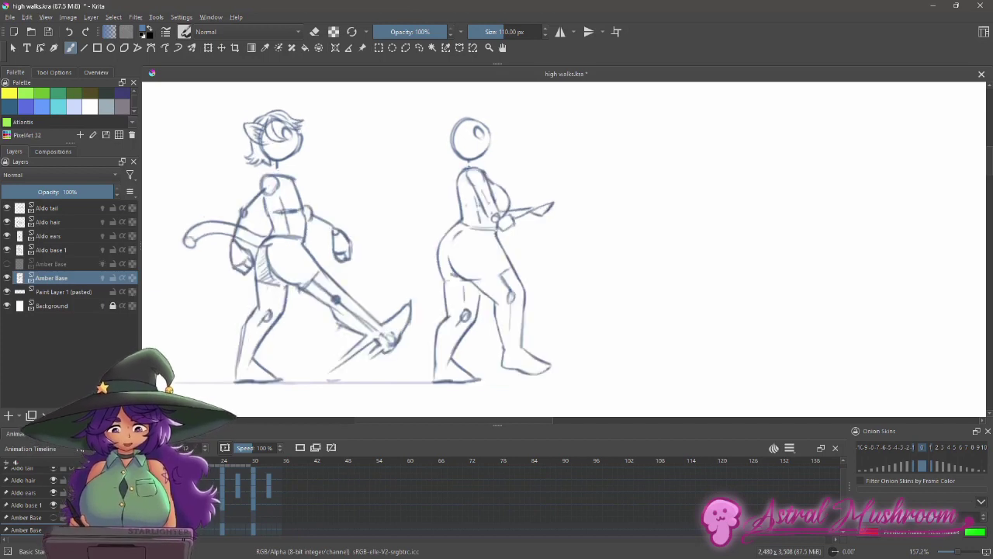
Step: Select the inner hip curve of Amber's stride pose at frame 18 and adjust its position
click(194, 534)
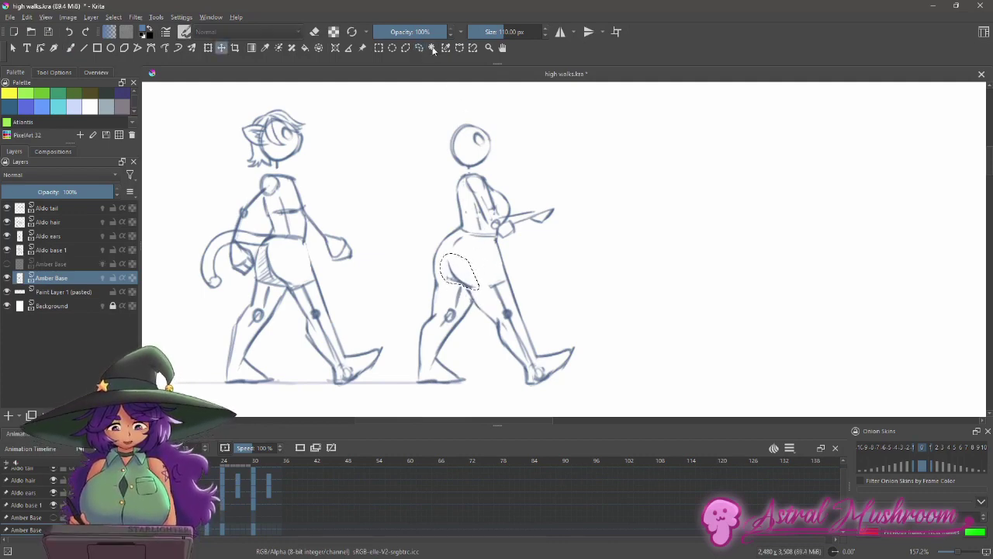
click(461, 109)
key(b)
key(e)
key(e)
Step: Erase and redraw the lines joining Amber's hip curve to her thighs at frame 18
mouse_move(472, 354)
mouse_down()
mouse_move(432, 300)
mouse_move(423, 260)
mouse_up()
key(e)
key(e)
drag(475, 183, 478, 208)
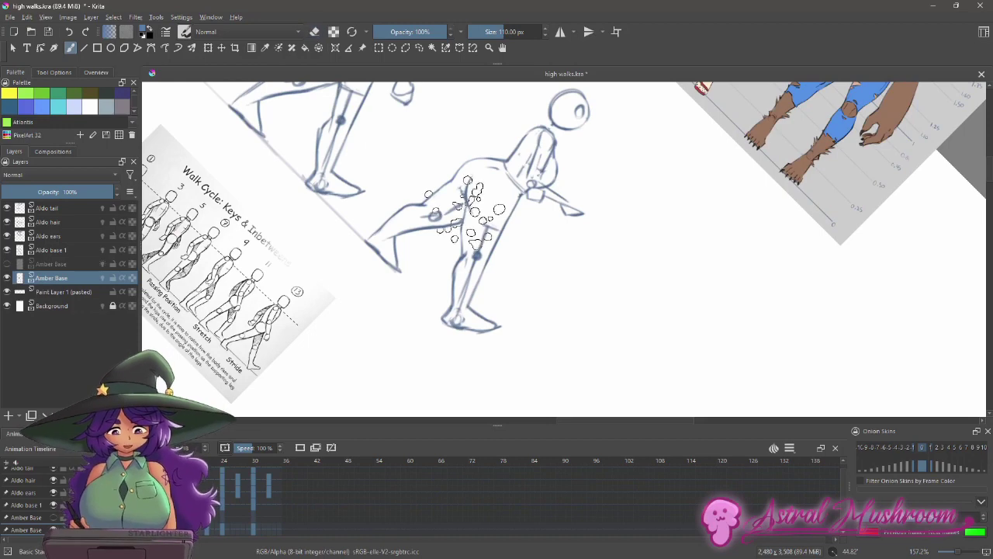
key(e)
mouse_move(415, 293)
mouse_down()
mouse_move(448, 350)
mouse_move(489, 380)
mouse_up()
key(e)
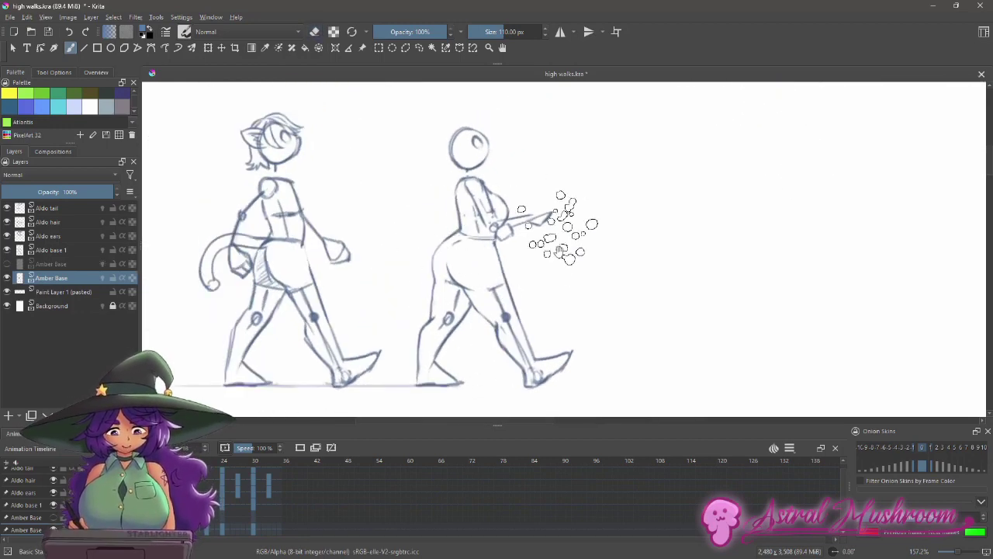
Step: Play back both walk cycles and inspect Amber's hips around frames 18 to 20
drag(576, 313, 594, 334)
drag(550, 311, 537, 278)
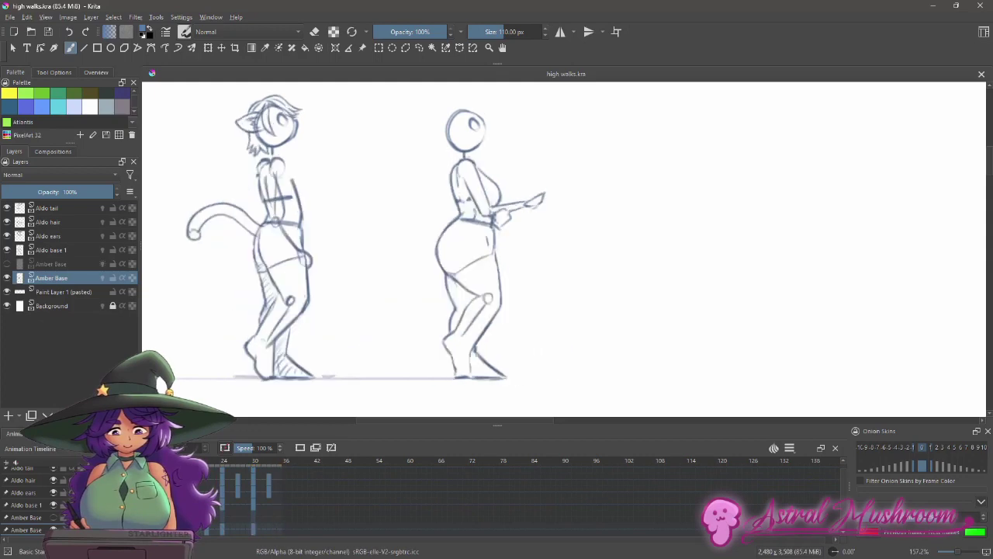
scroll(581, 208, down, 1)
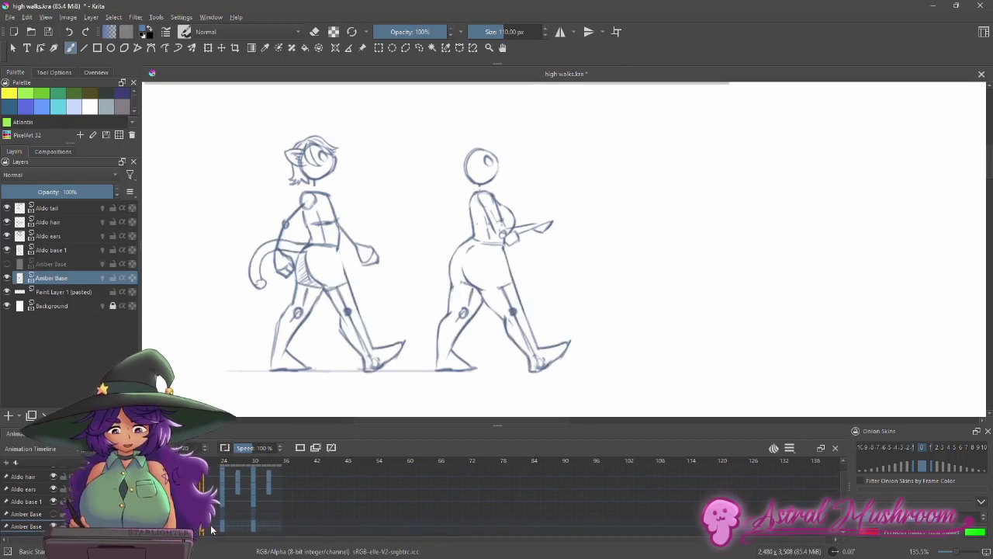
scroll(461, 277, up, 2)
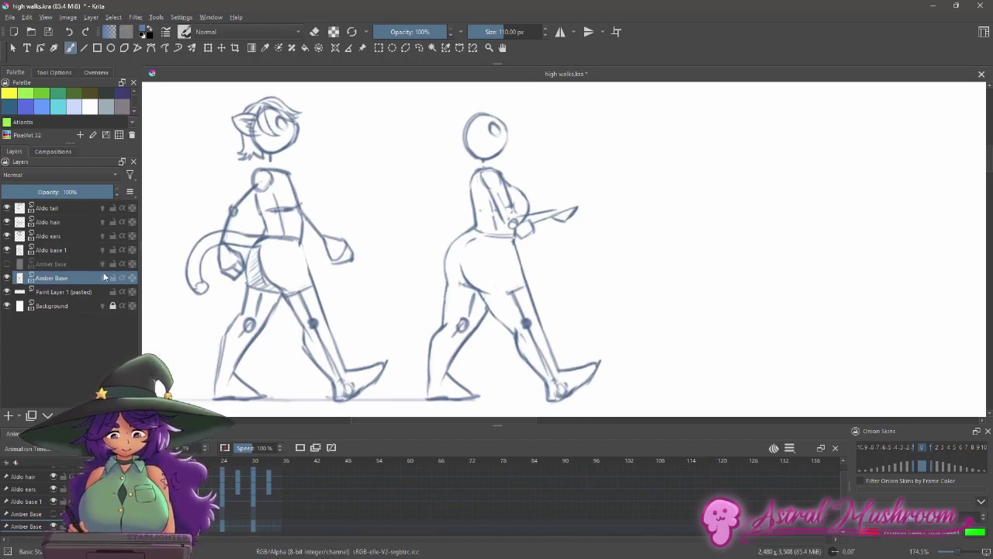
Step: Erase and redraw Amber's hip and thigh lines on the Amber Base layer, check her poses, and save the drawing
click(103, 279)
drag(498, 216, 581, 226)
drag(482, 173, 477, 215)
scroll(477, 216, up, 2)
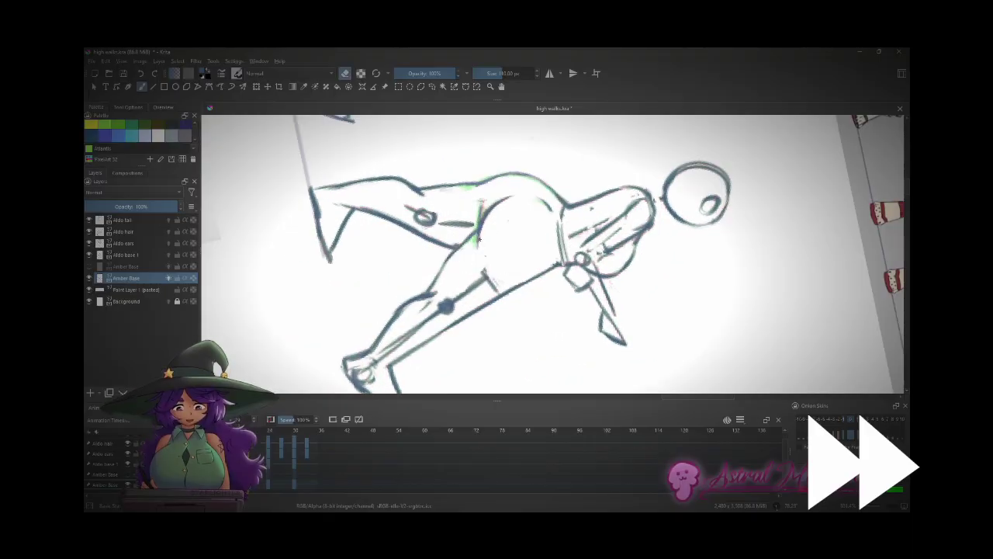
key(e)
mouse_move(534, 152)
mouse_down()
mouse_move(502, 229)
mouse_move(499, 188)
mouse_move(553, 222)
mouse_up()
key(ctrl+s)
mouse_move(533, 185)
mouse_down()
mouse_move(497, 233)
mouse_move(529, 314)
mouse_move(473, 266)
mouse_move(496, 287)
mouse_up()
scroll(410, 284, down, 4)
click(288, 472)
key(ctrl+s)
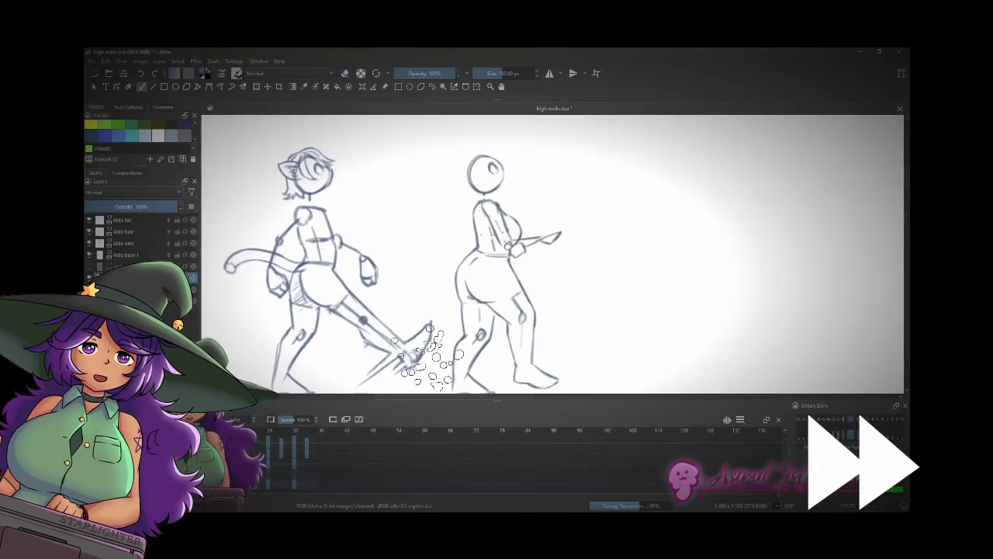
Step: Sketch a drooping hat, hair and facial details on Amber's head in the stride pose, and save the drawing
scroll(549, 318, down, 1)
key(Right)
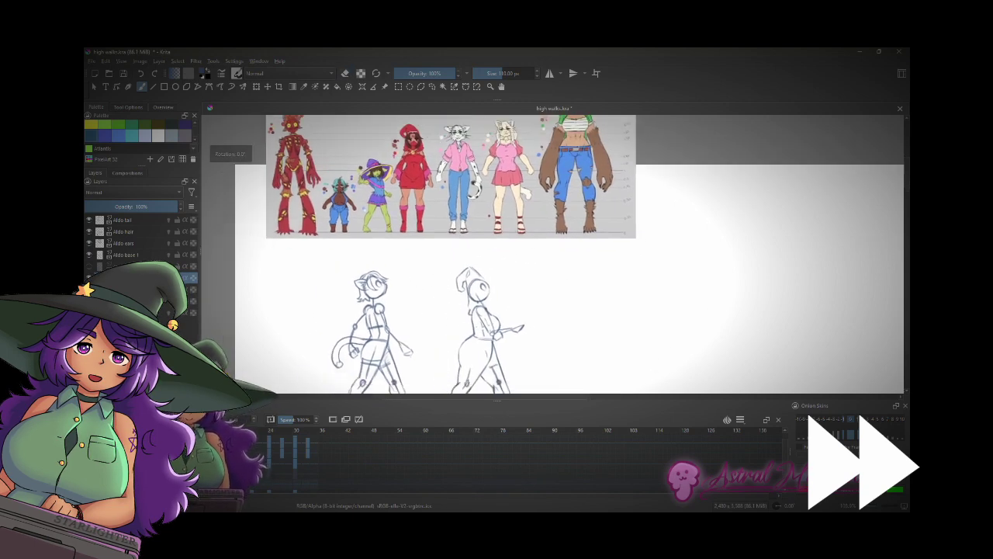
key(ctrl+shift+a)
drag(473, 266, 485, 255)
key(b)
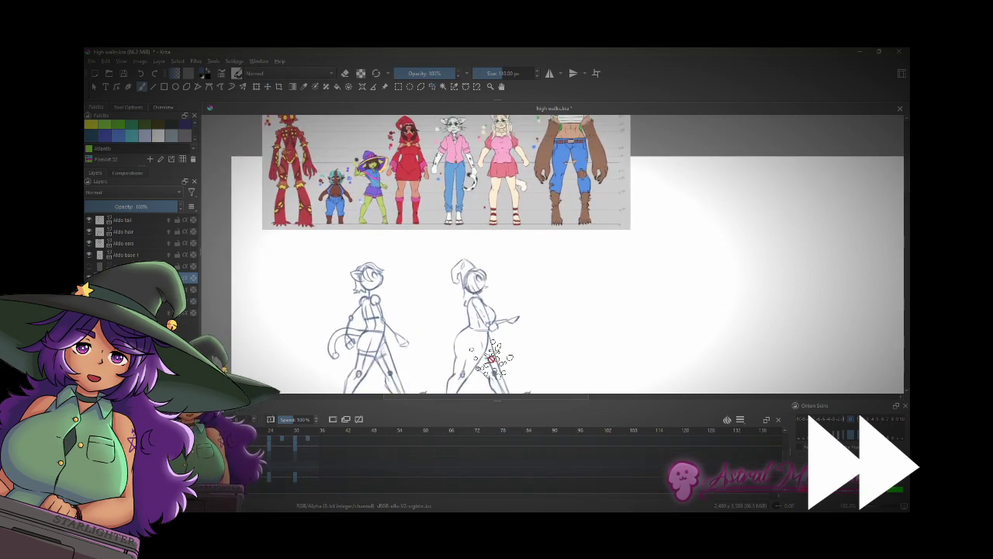
key(ctrl+s)
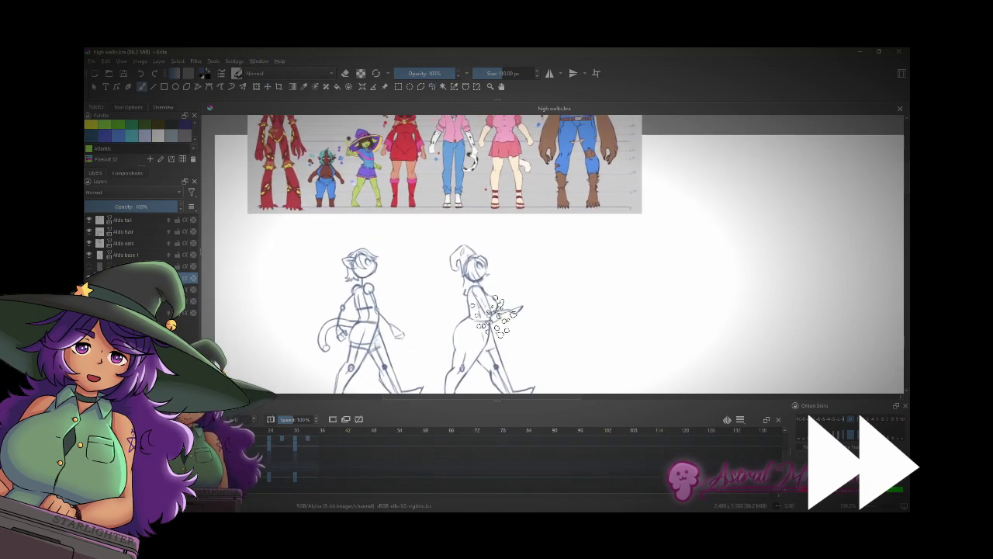
Step: Position Amber's hat and hair over her head in the passing pose, checking against the neighbouring frames
key(Right)
scroll(479, 249, up, 1)
key(t)
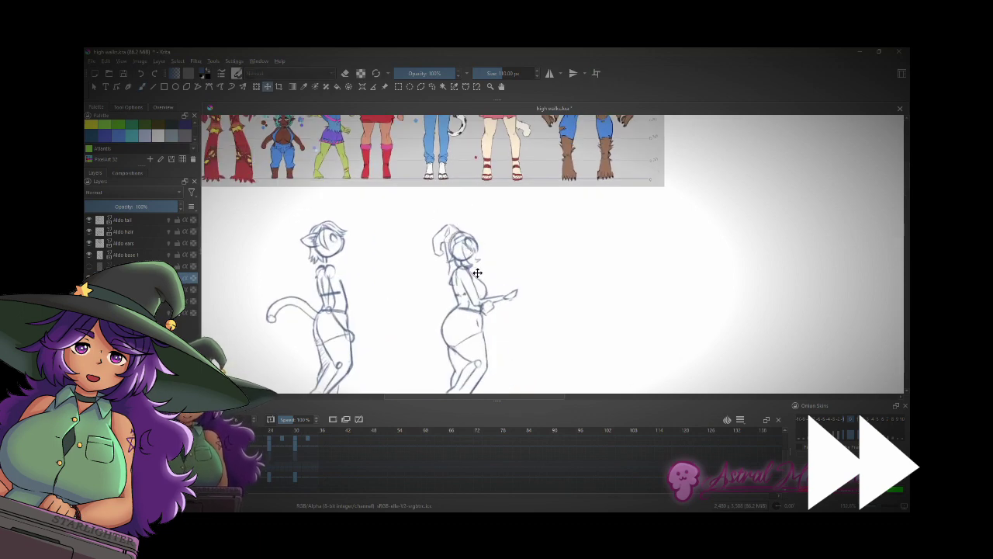
key(Right)
key(Left)
drag(495, 294, 494, 294)
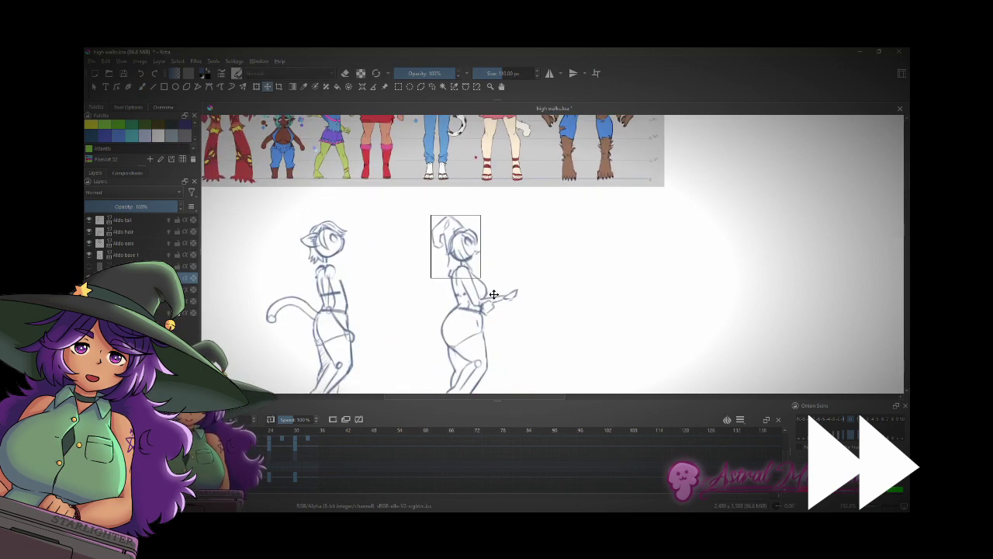
key(Right)
Step: Erase the hat lines above Amber's head in the raised-leg pose and save the drawing
key(b)
key(Right)
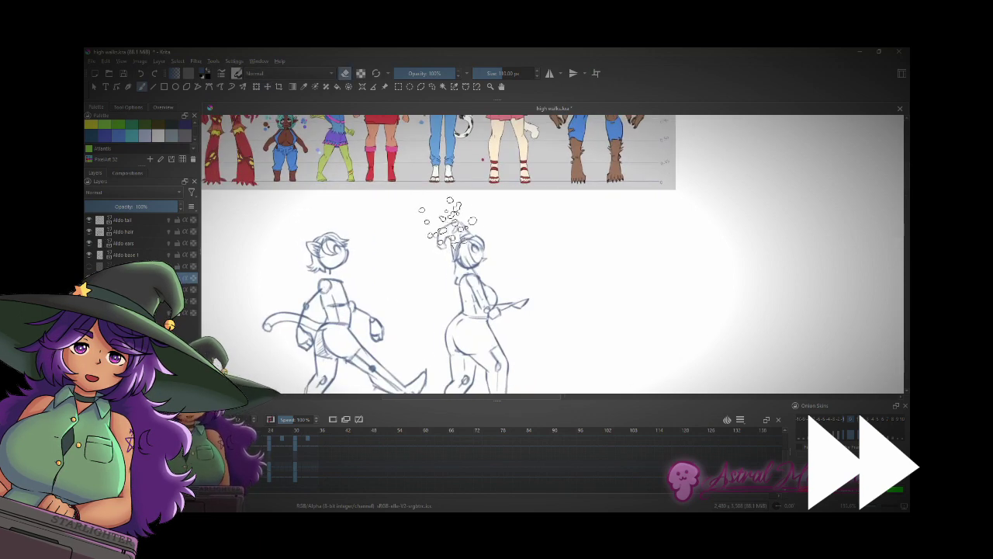
key(e)
scroll(465, 213, down, 2)
key(ctrl+s)
Step: Play back the walk cycles, tilt Amber's hat in the stride pose, and show only the canvas
key(Right)
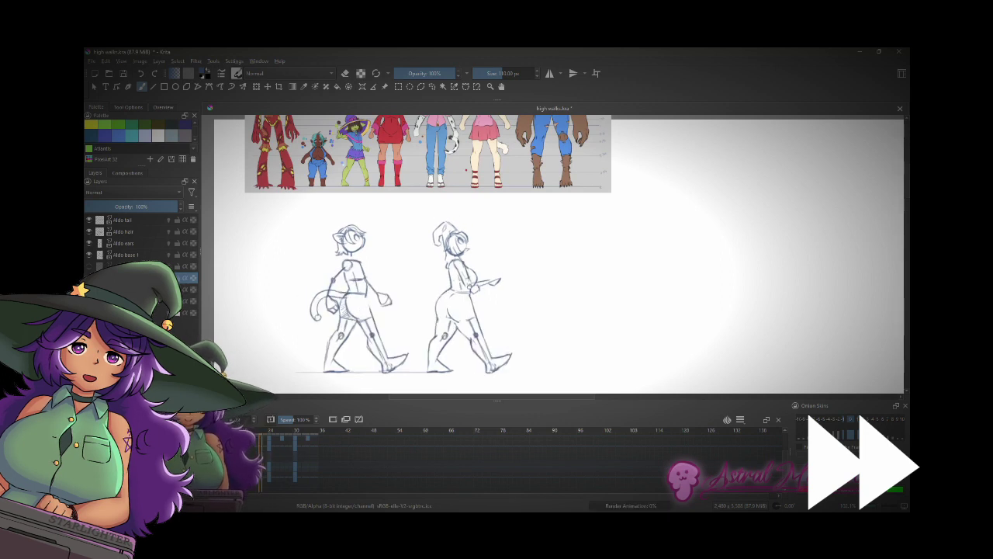
scroll(444, 231, up, 2)
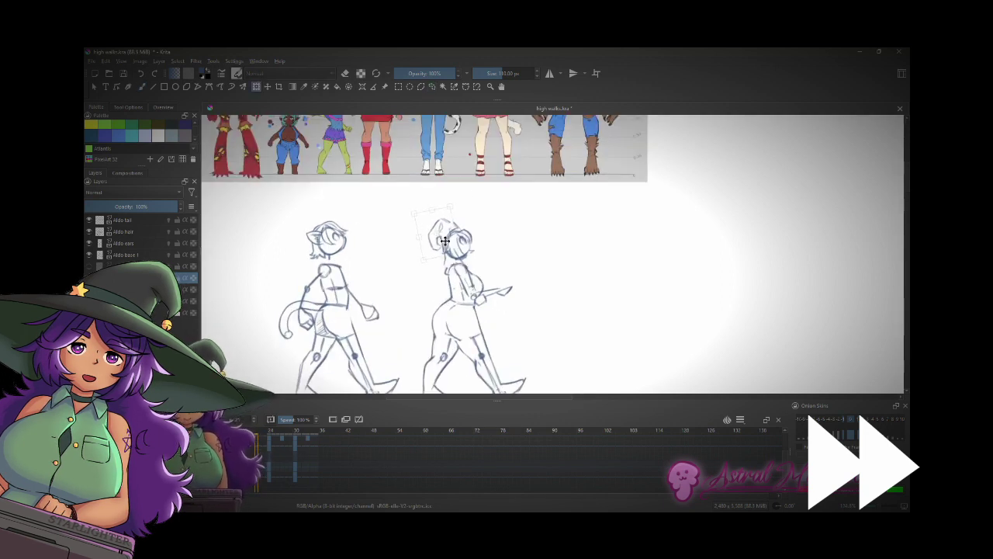
key(Tab)
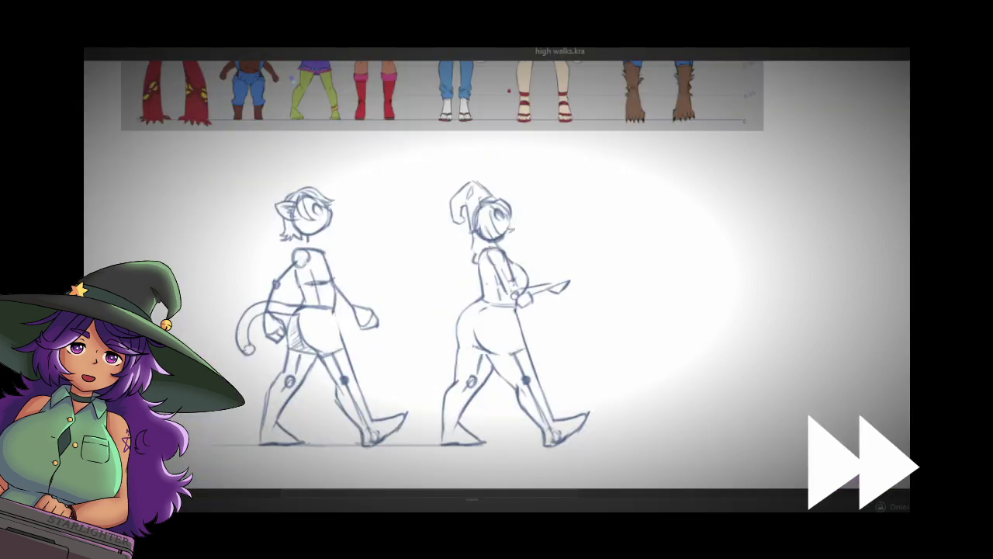
Step: Replace Amber's pointed far forearm in the stride pose with a raised forearm and an upturned open hand
scroll(497, 310, up, 1)
scroll(496, 310, up, 2)
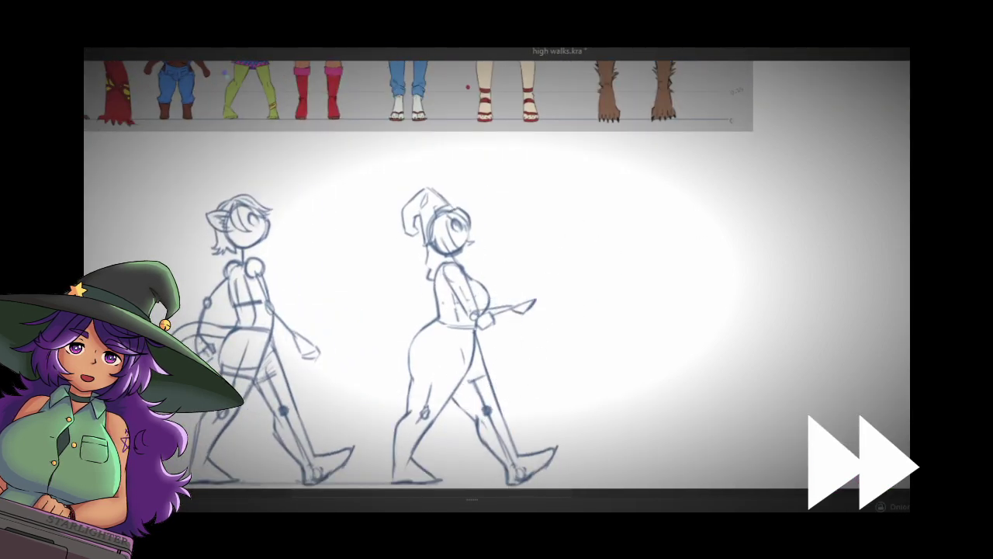
drag(496, 271, 494, 308)
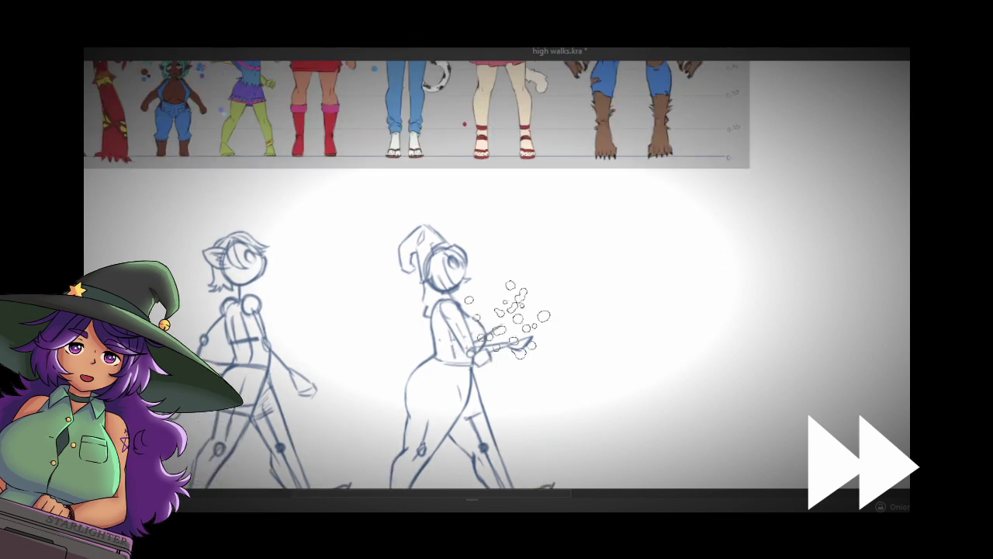
drag(472, 350, 517, 302)
scroll(521, 308, down, 1)
scroll(511, 312, up, 1)
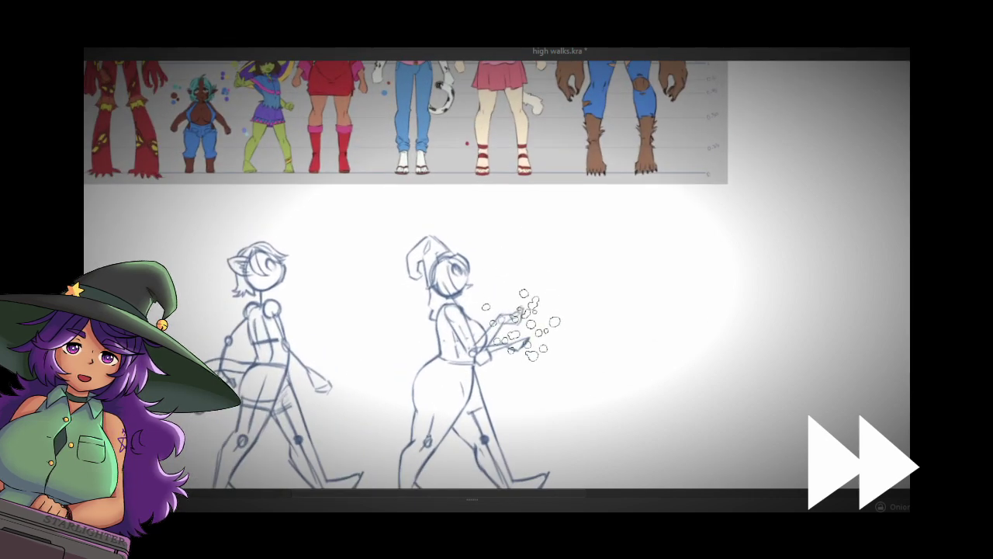
scroll(501, 356, up, 2)
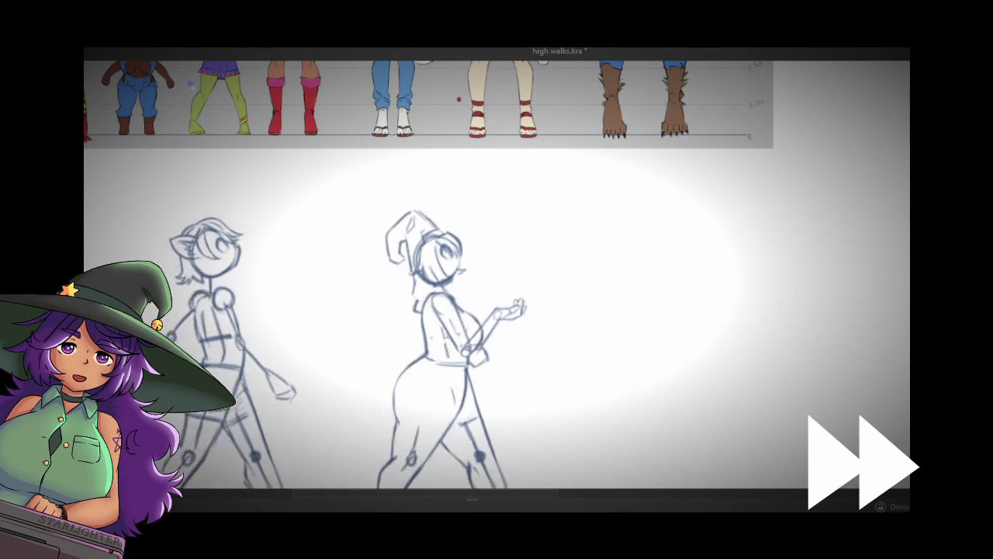
Step: Place the raised forearm and open hand in Amber's other key poses, touch up her chest line, and save
scroll(572, 350, down, 5)
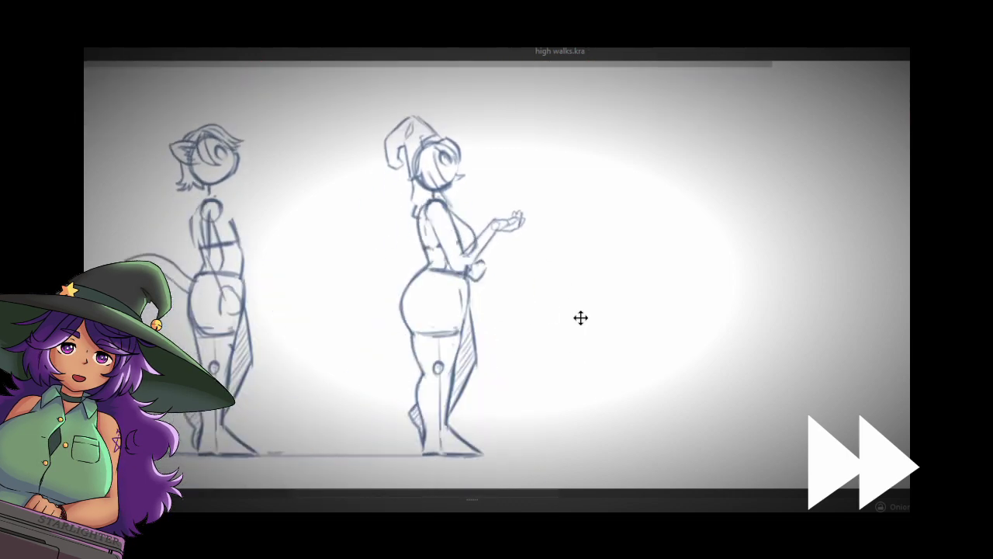
drag(412, 270, 450, 299)
scroll(541, 249, up, 2)
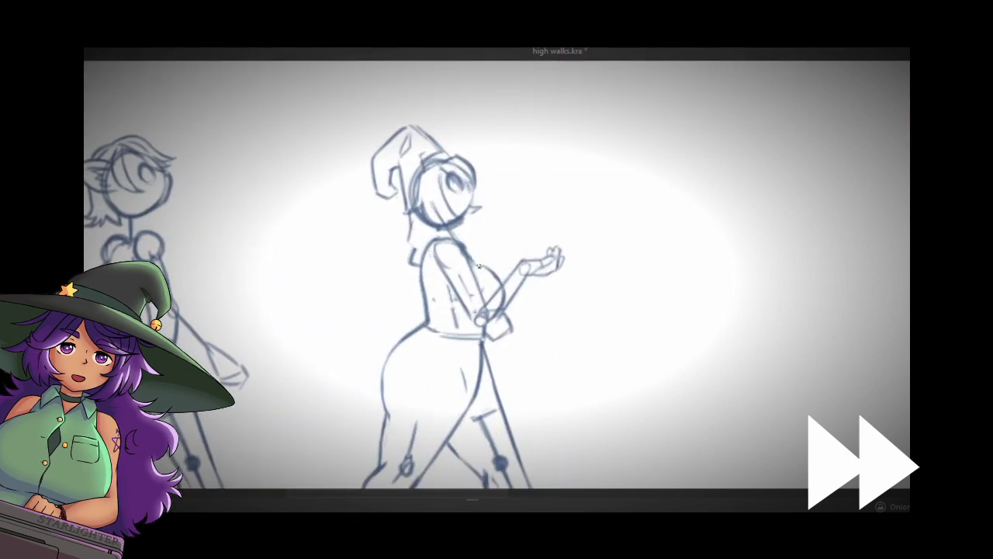
scroll(468, 270, down, 2)
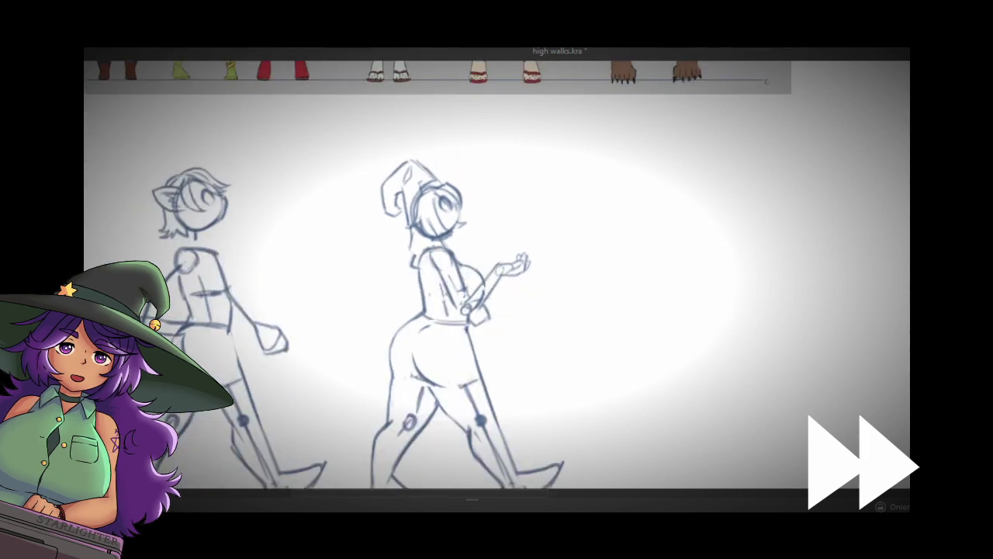
scroll(505, 256, down, 1)
drag(308, 410, 285, 394)
key(ctrl+s)
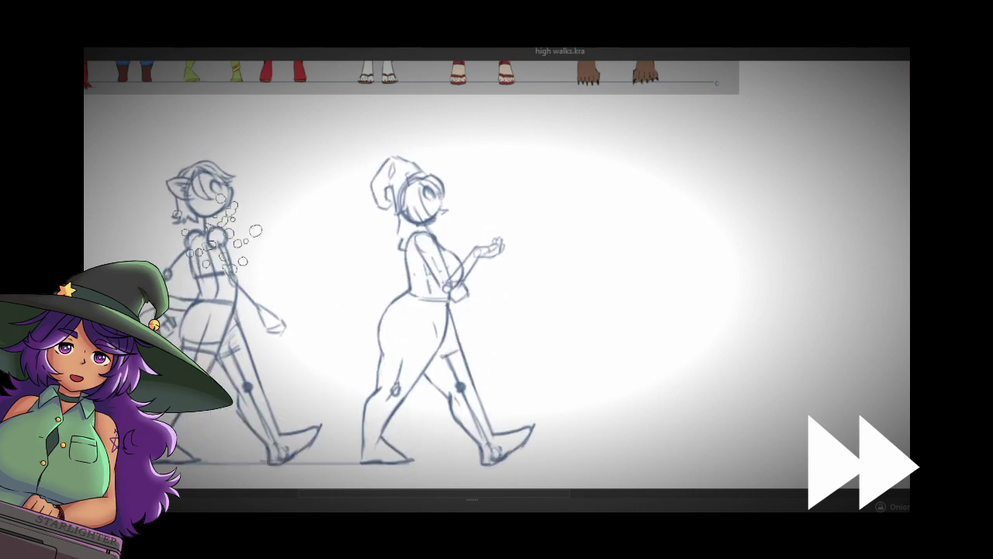
scroll(497, 279, up, 1)
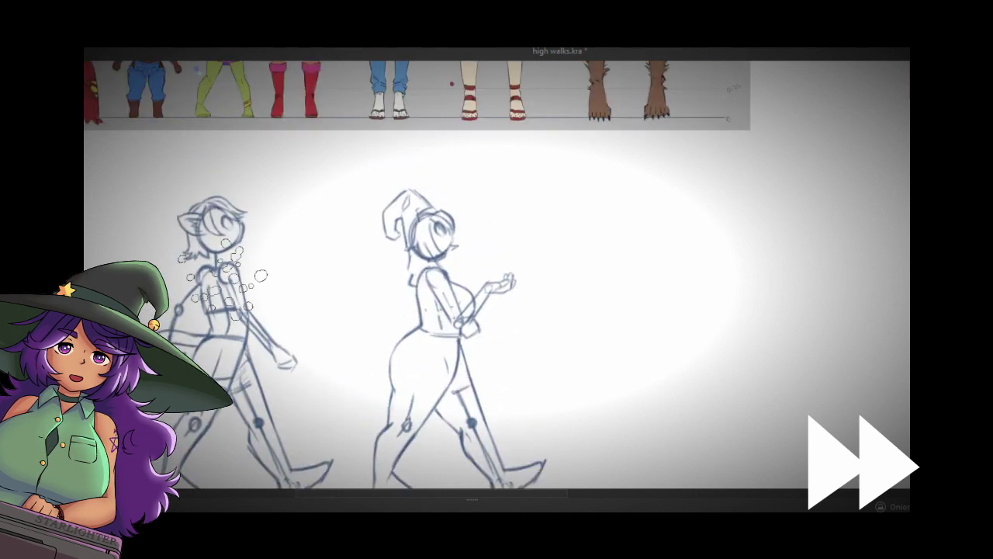